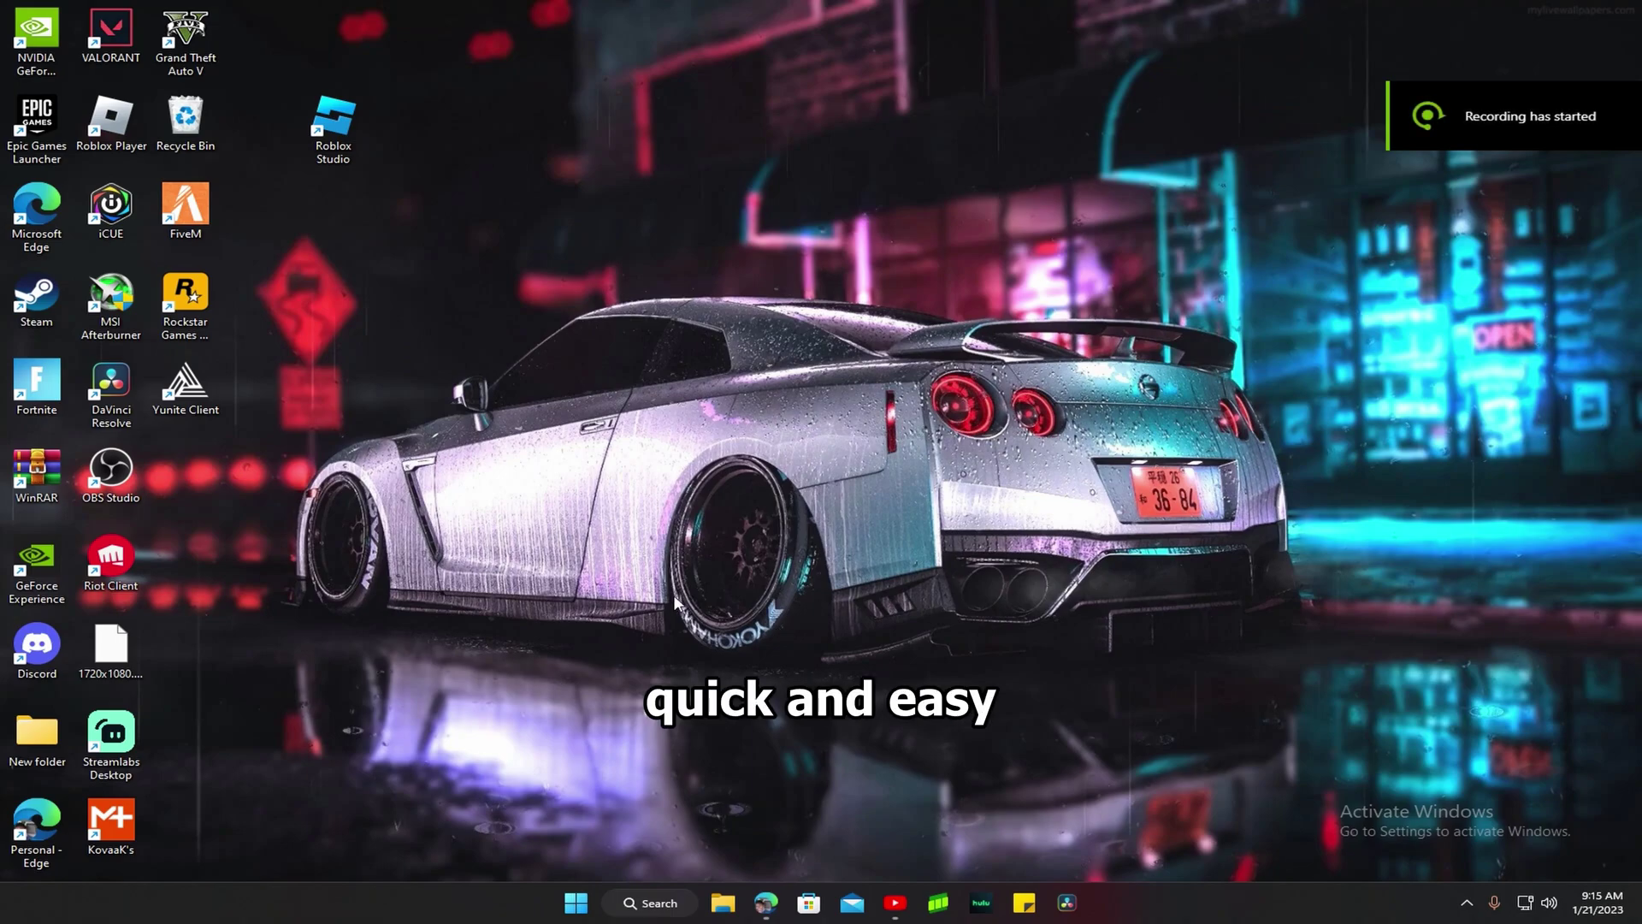
In NVIDIA Control Panel, set desktop scaling to Full-screen mode performed on the GPU and apply it.
{"action": "right_click", "coordinate": [674, 593]}
{"action": "left_click", "coordinate": [772, 623]}
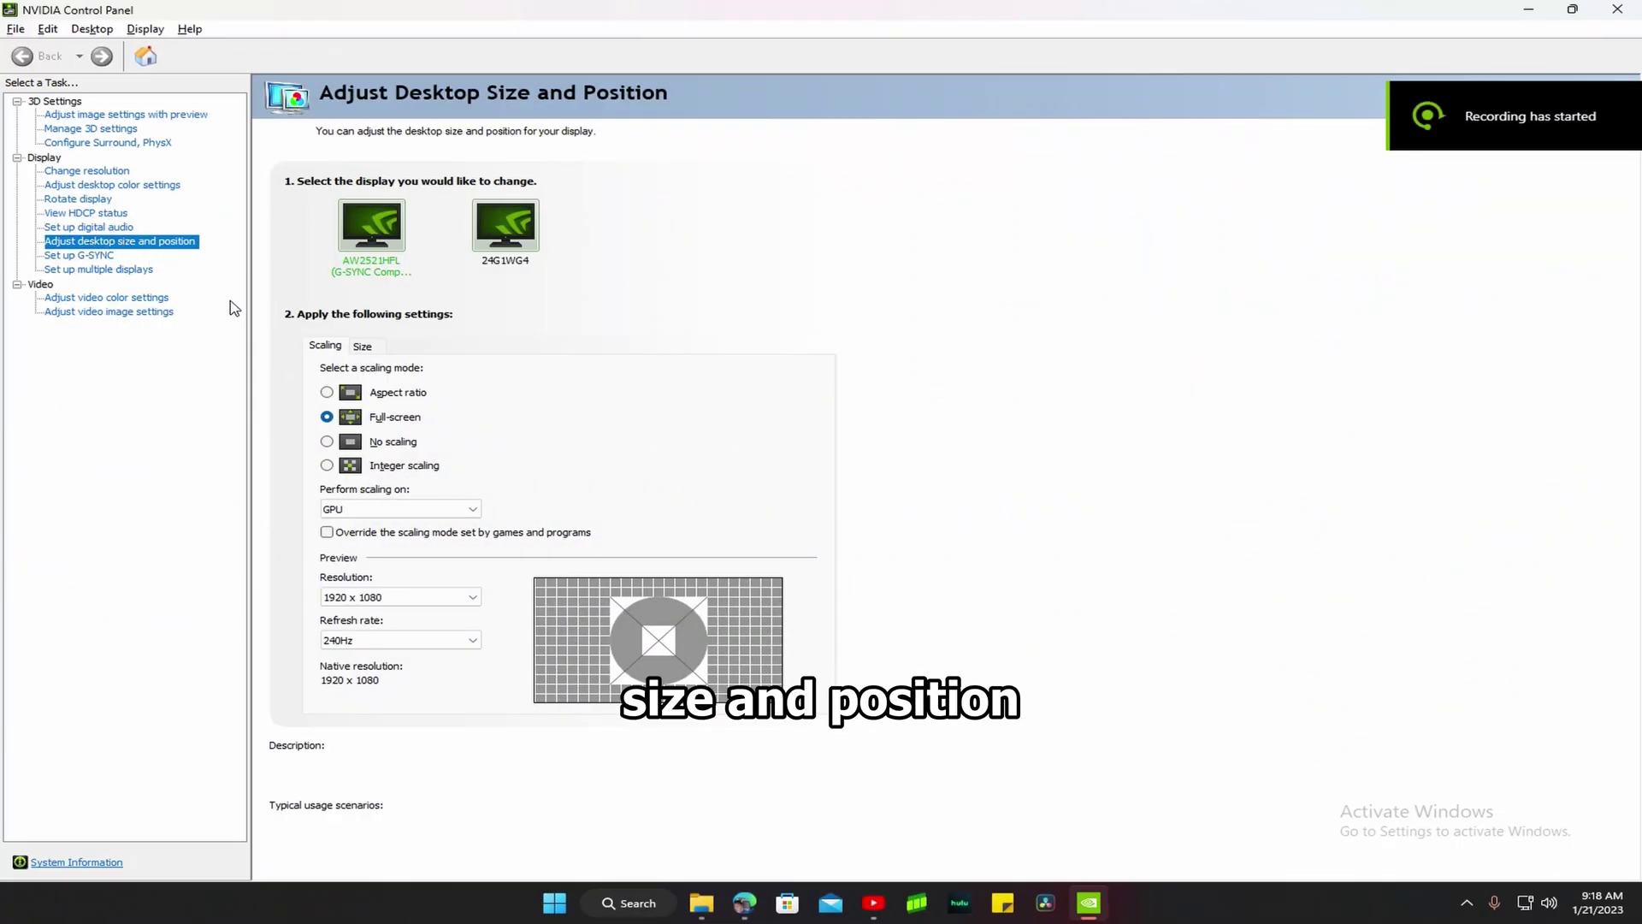
{"action": "left_click", "coordinate": [343, 443]}
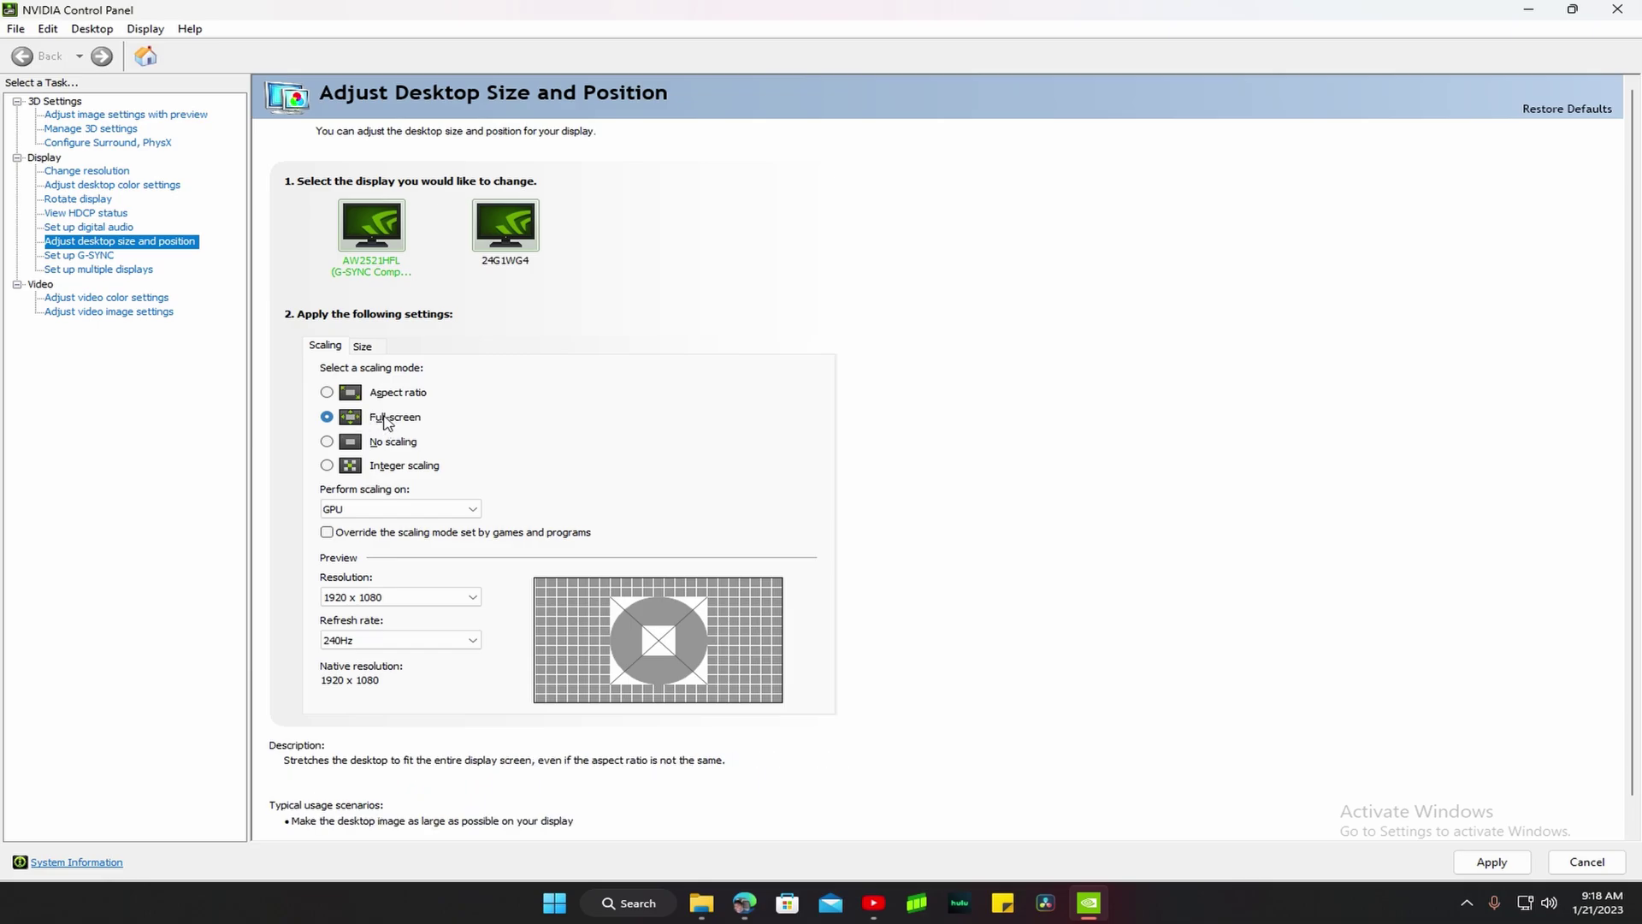
{"action": "left_click", "coordinate": [368, 510]}
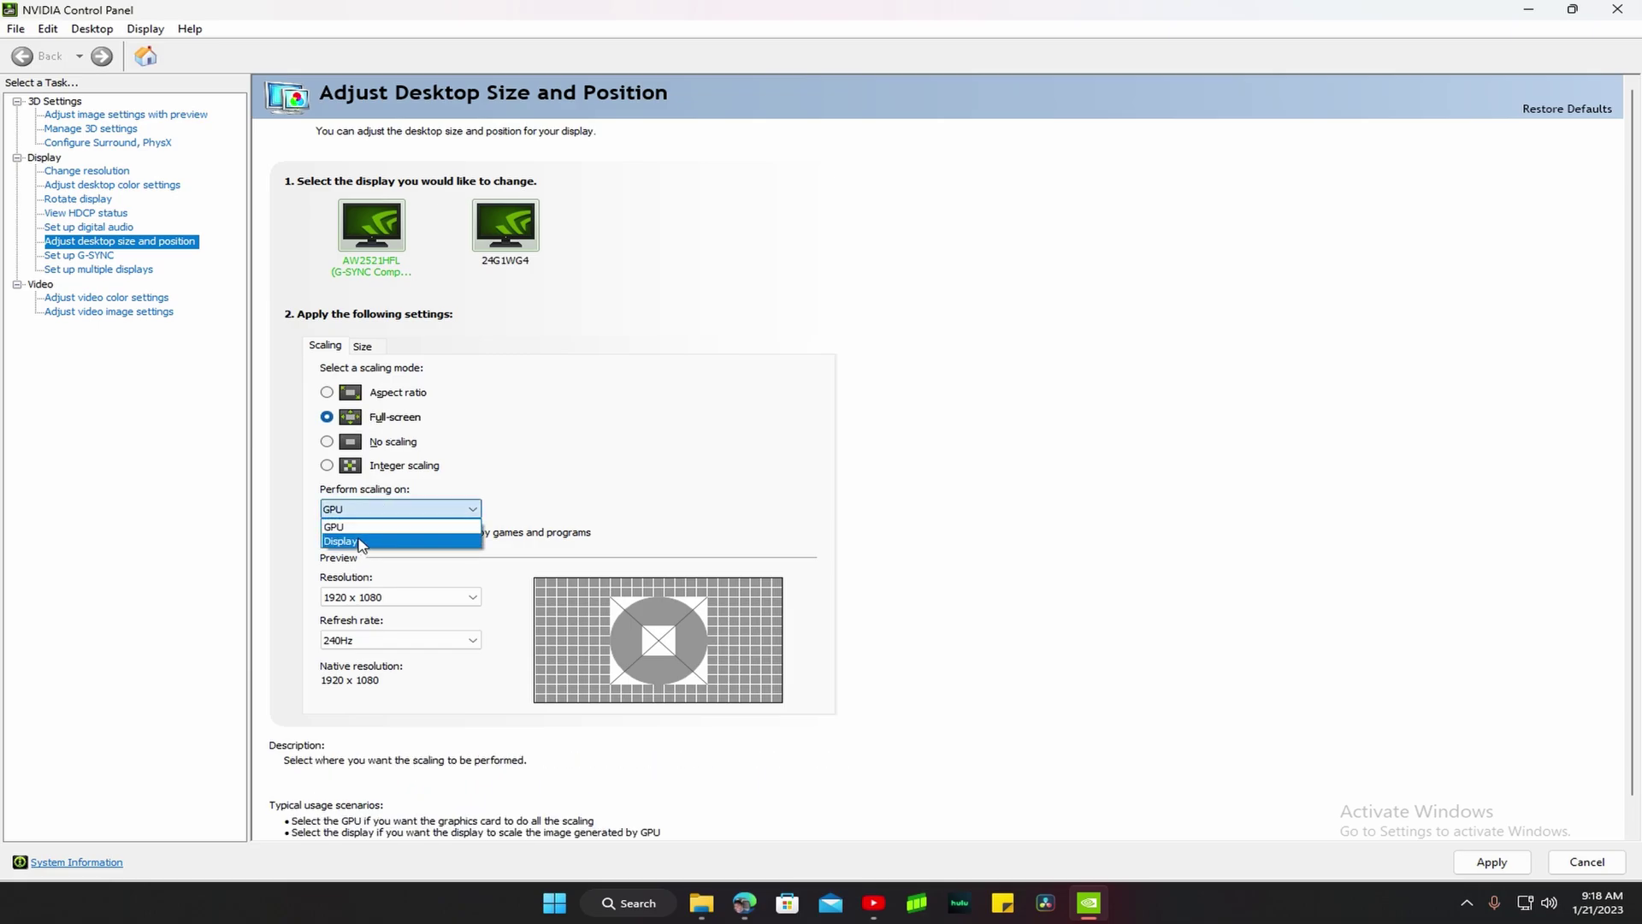
{"action": "left_click", "coordinate": [364, 542]}
{"action": "left_click", "coordinate": [364, 510]}
{"action": "left_click", "coordinate": [368, 524]}
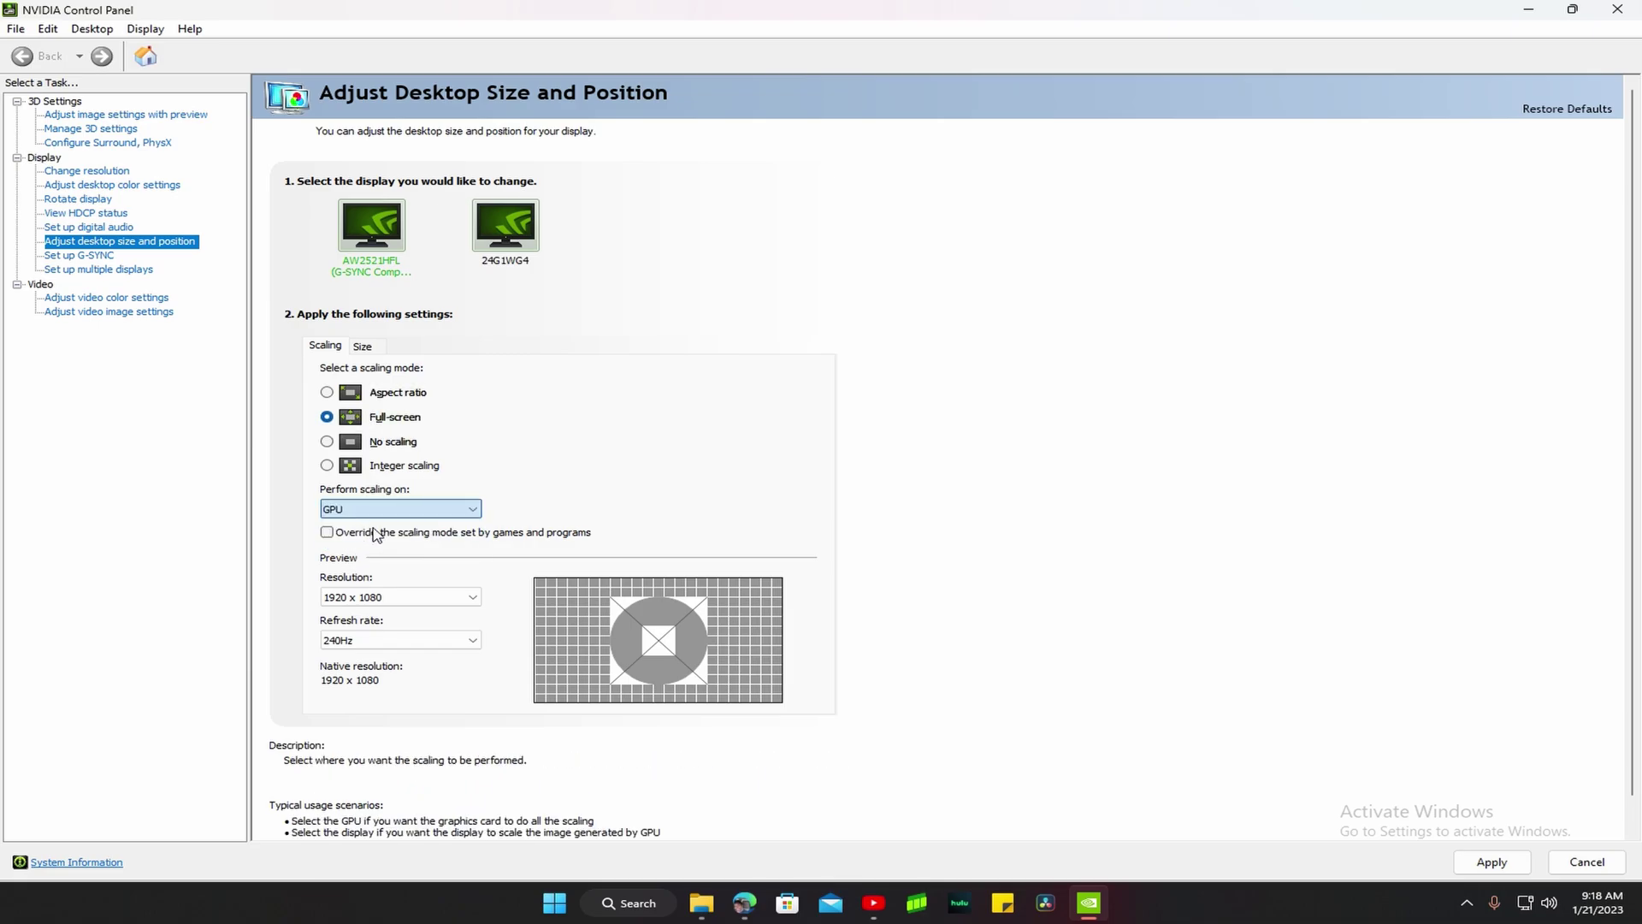
{"action": "left_click", "coordinate": [1505, 864]}
{"action": "left_click", "coordinate": [1492, 862]}
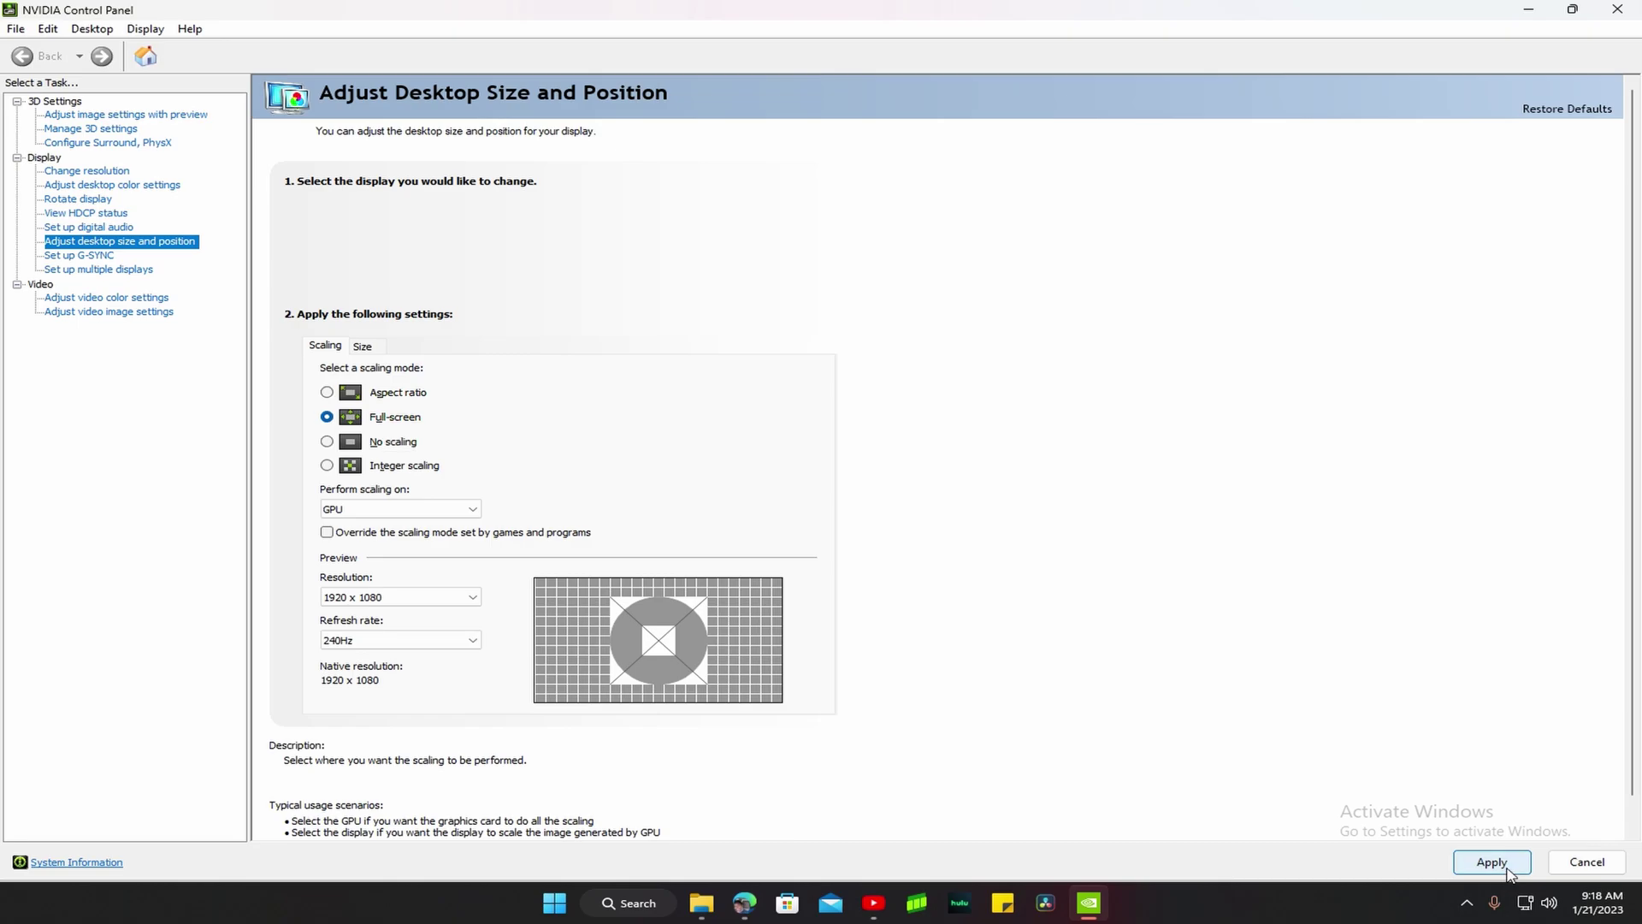
{"action": "key", "text": "alt+F9"}
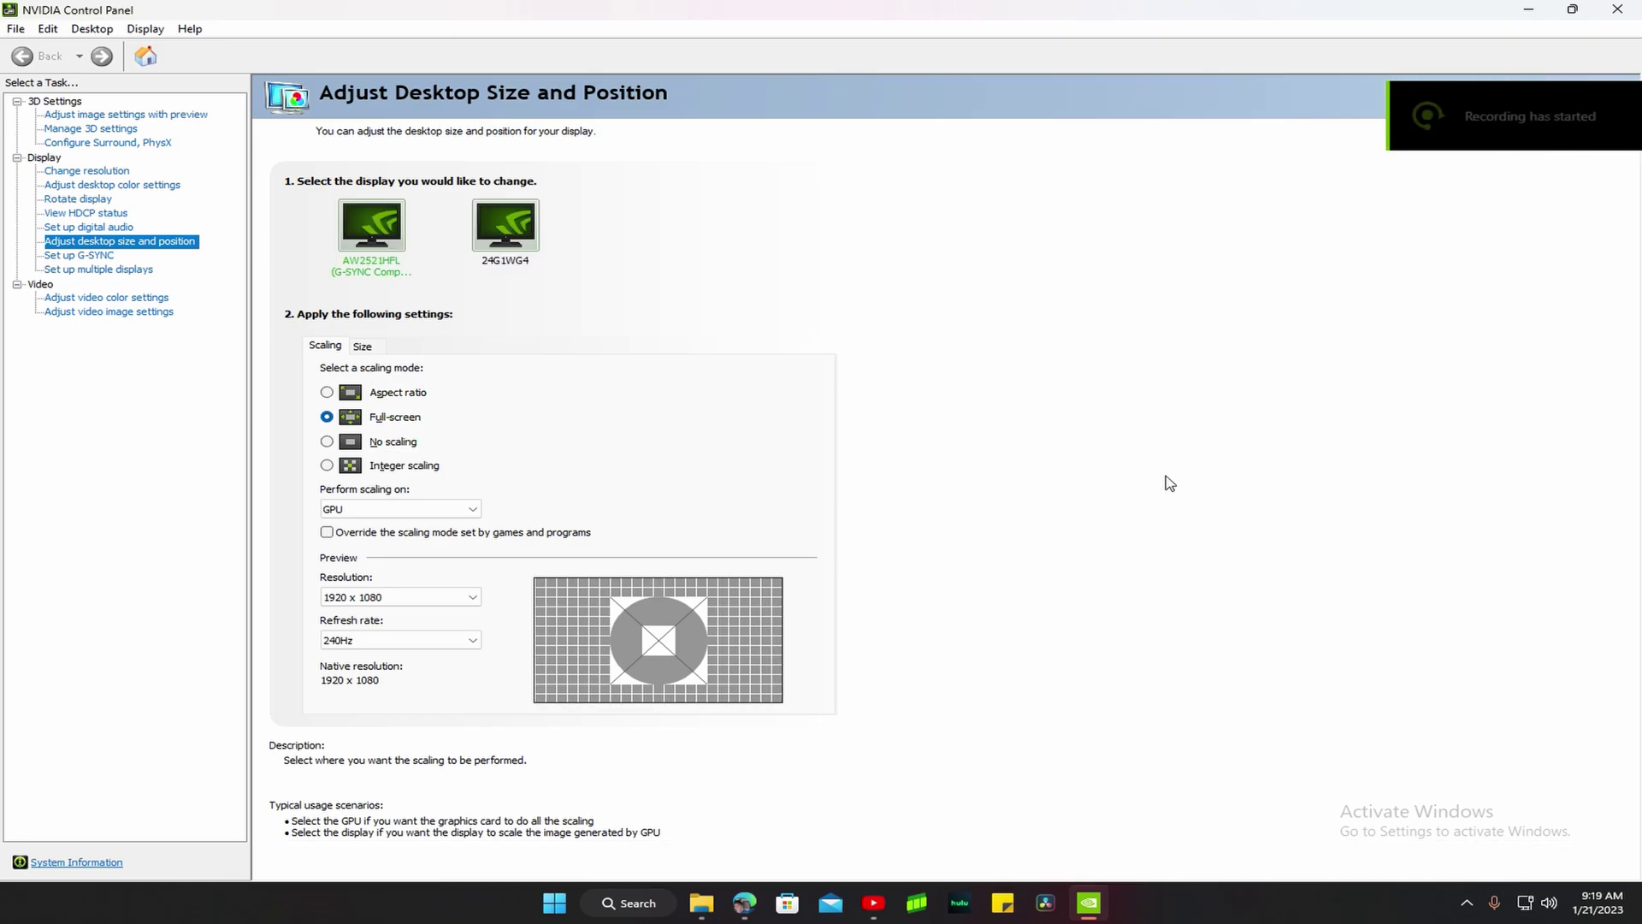
Review the available and custom resolutions for the main display, cancel the customization without changes and close NVIDIA Control Panel.
{"action": "left_click", "coordinate": [66, 173]}
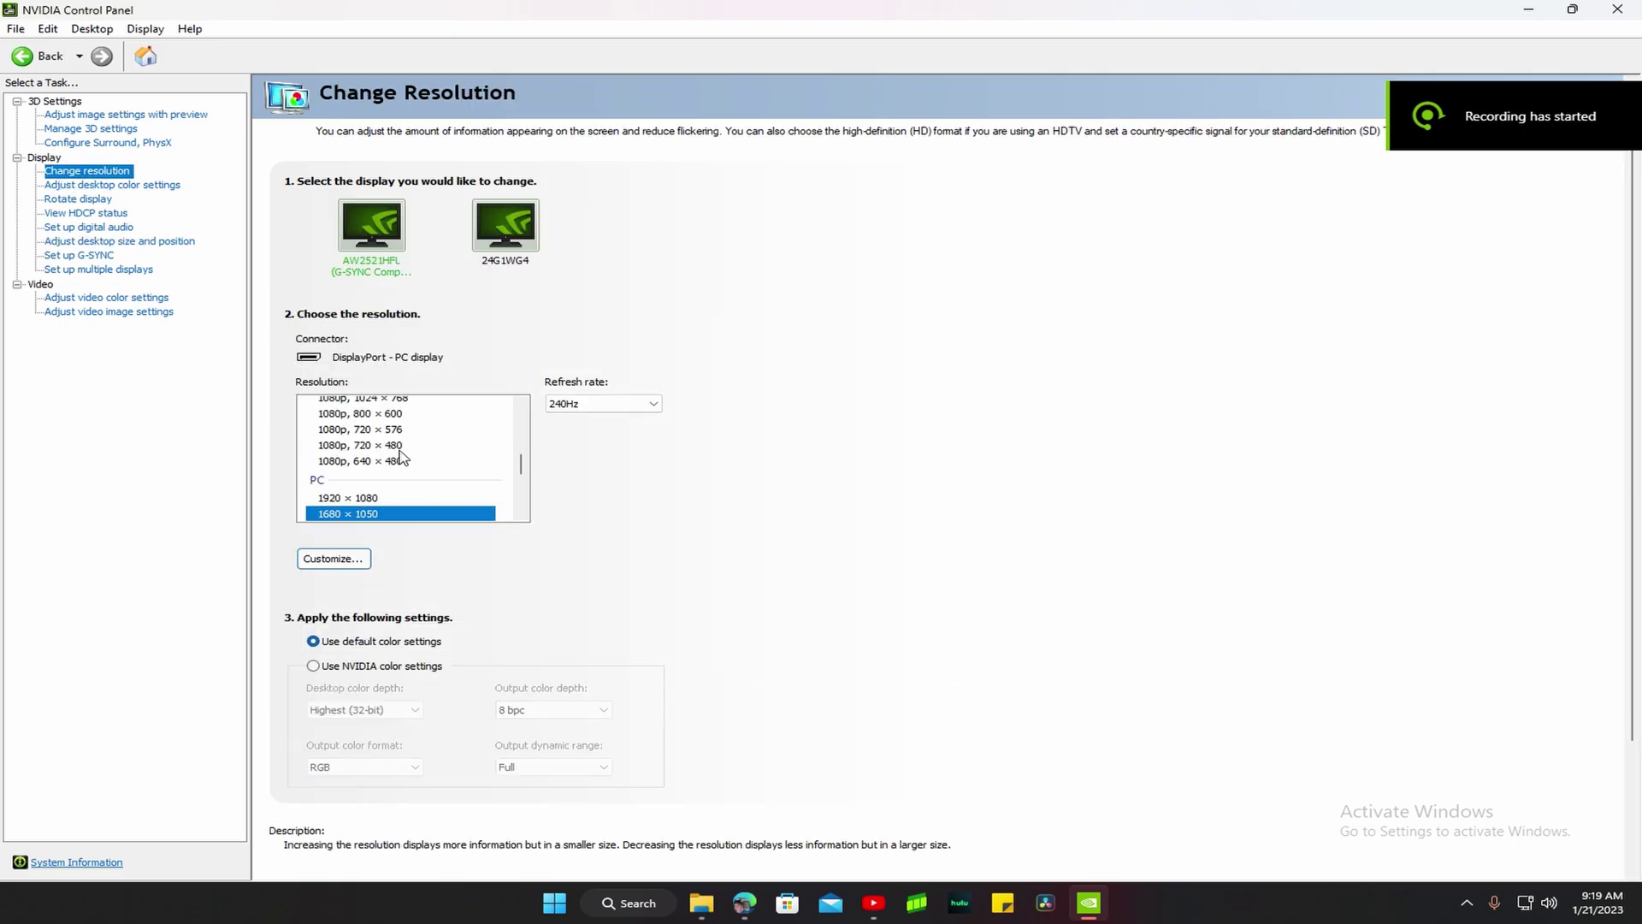
{"action": "scroll", "coordinate": [401, 458], "scroll_direction": "down", "scroll_amount": 2}
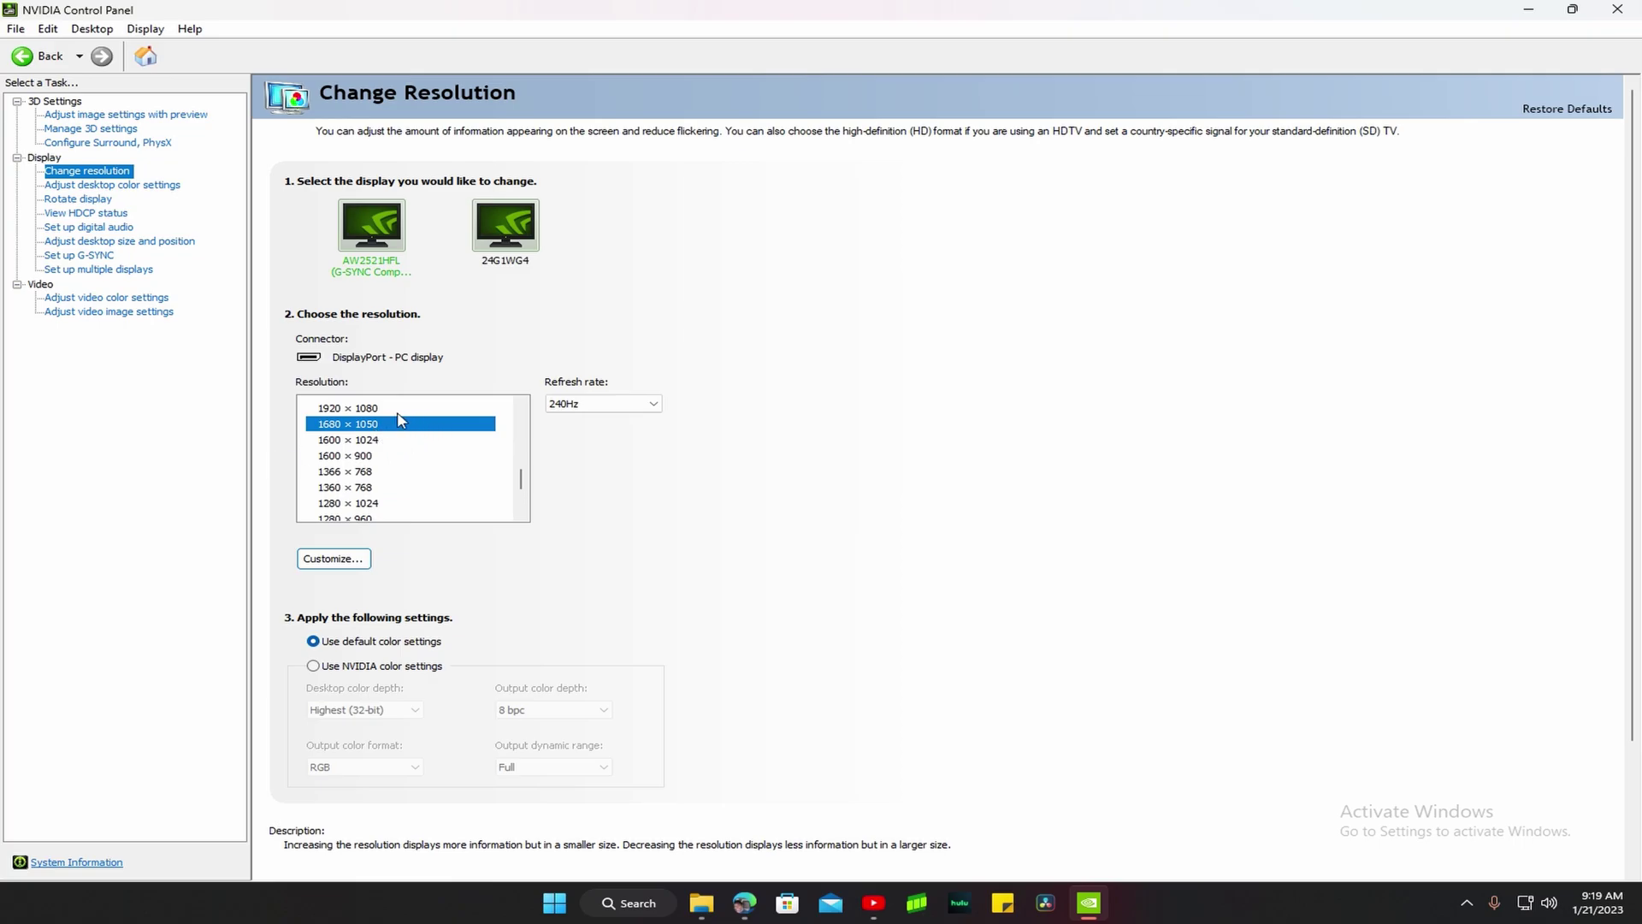
{"action": "left_click", "coordinate": [338, 557]}
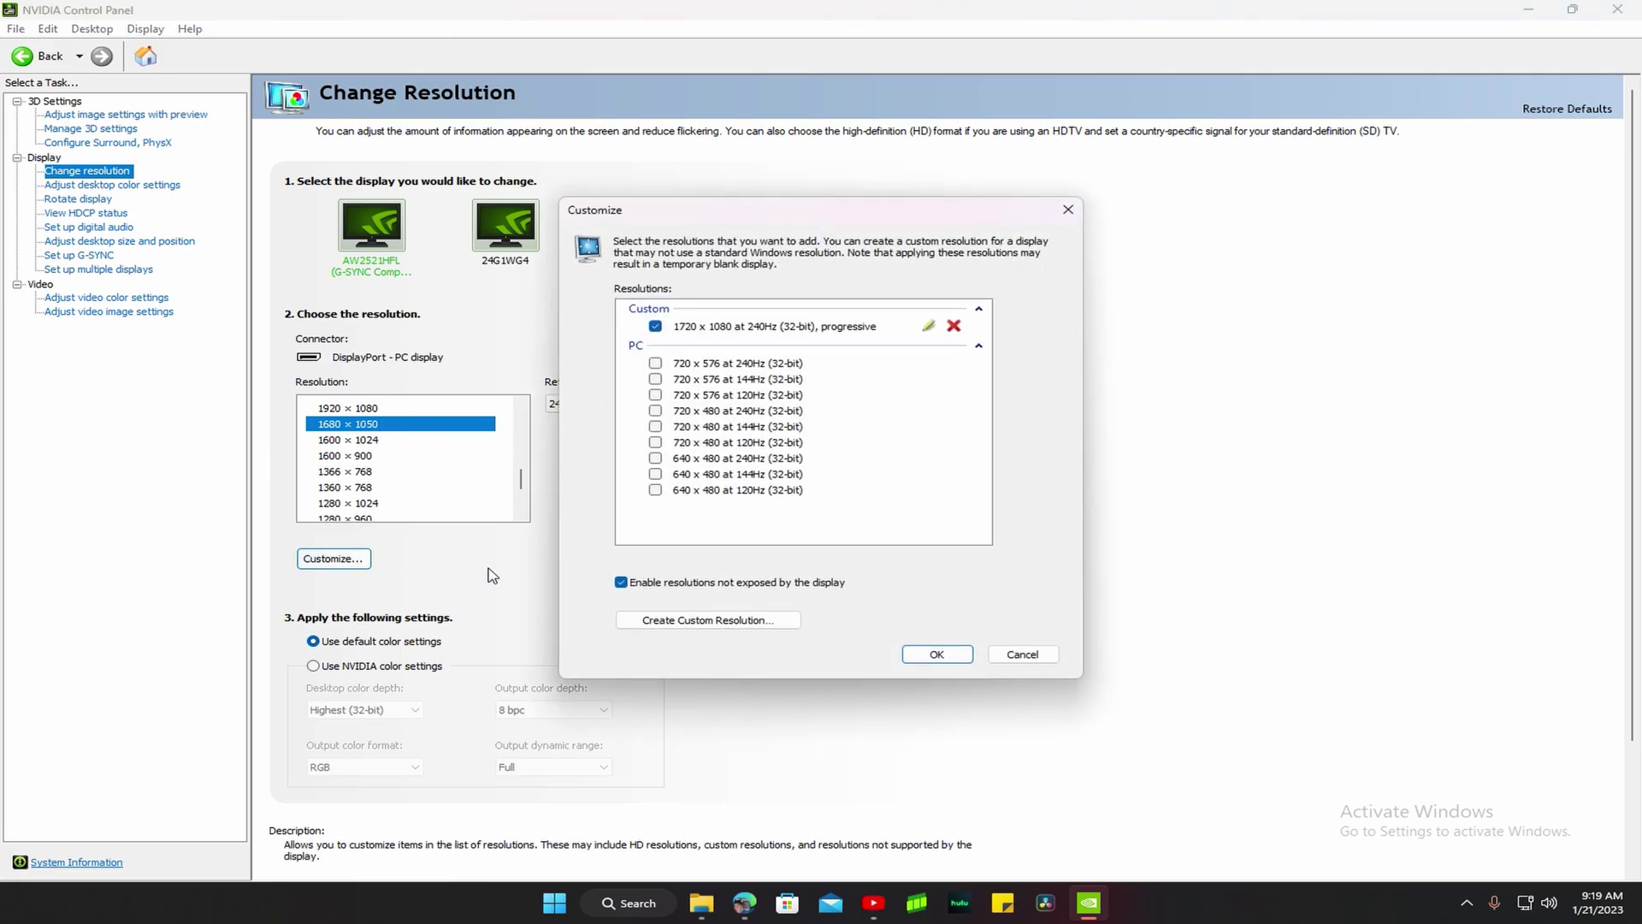
{"action": "left_click", "coordinate": [1048, 664]}
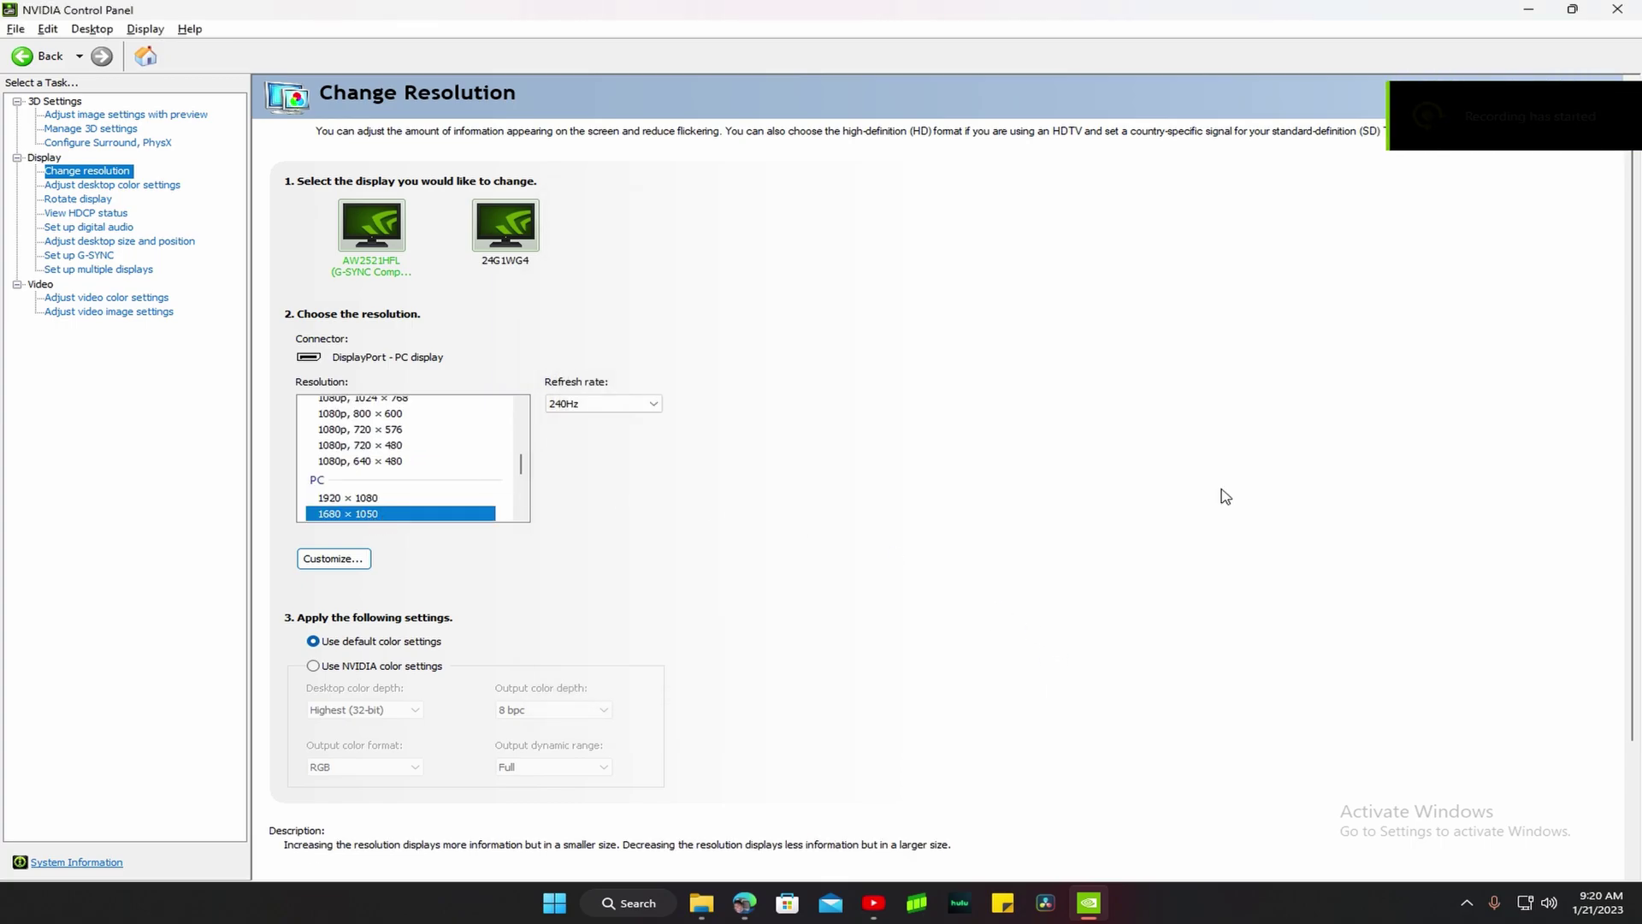
{"action": "left_click", "coordinate": [1619, 9]}
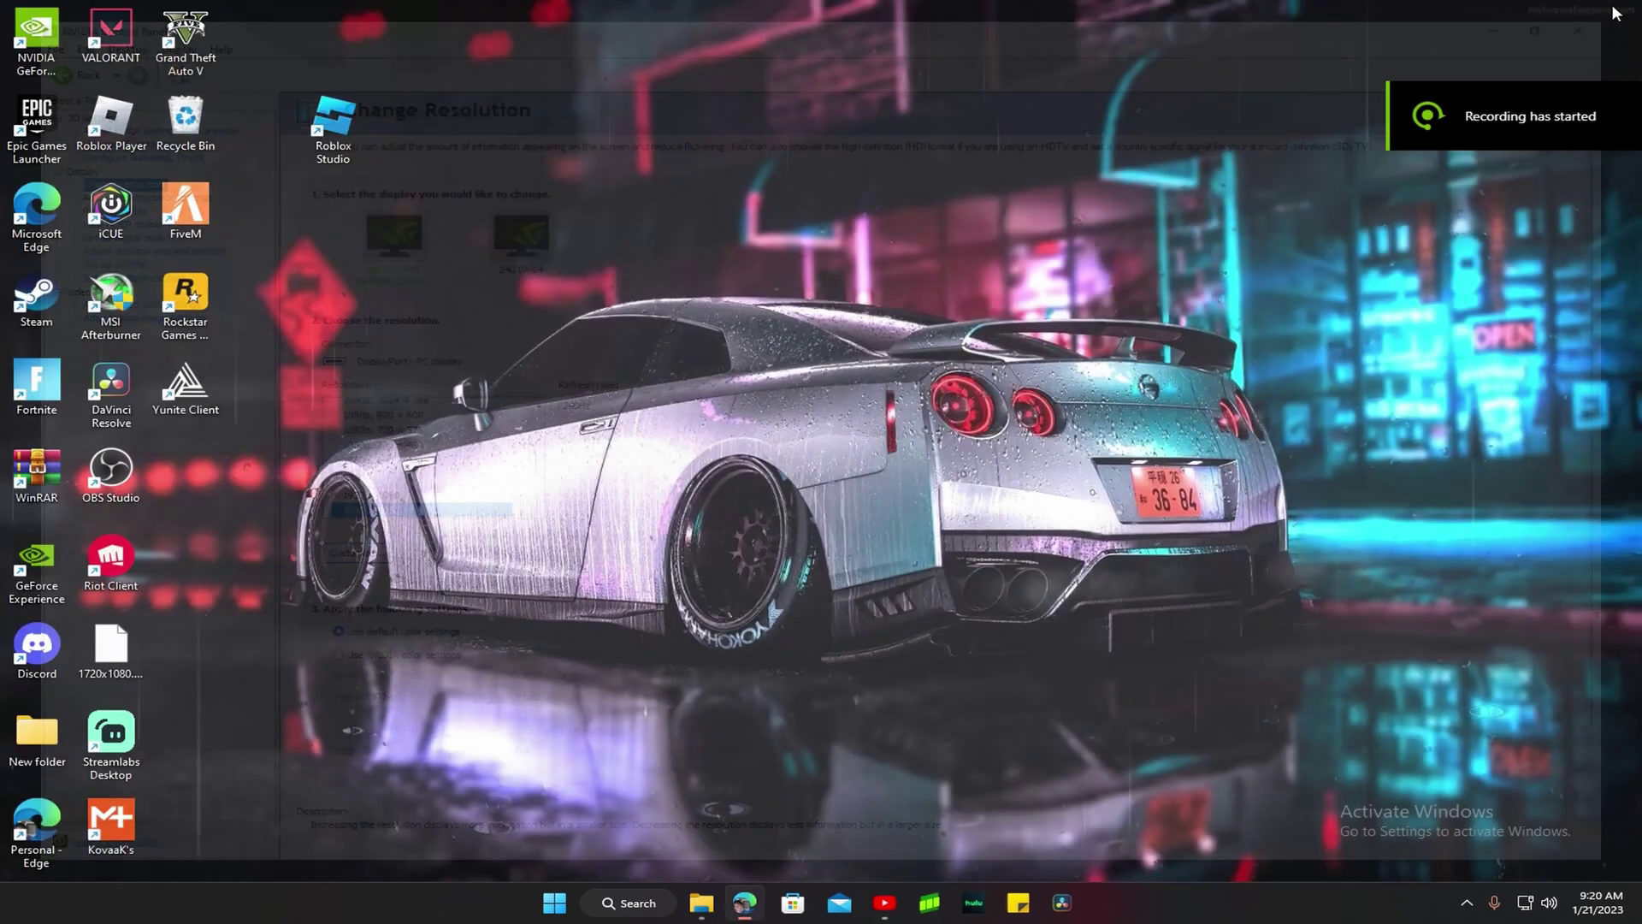
Search Windows for %localappdata%, open that folder and go to FortniteGame\Saved\Config\WindowsClient.
{"action": "left_click", "coordinate": [643, 911]}
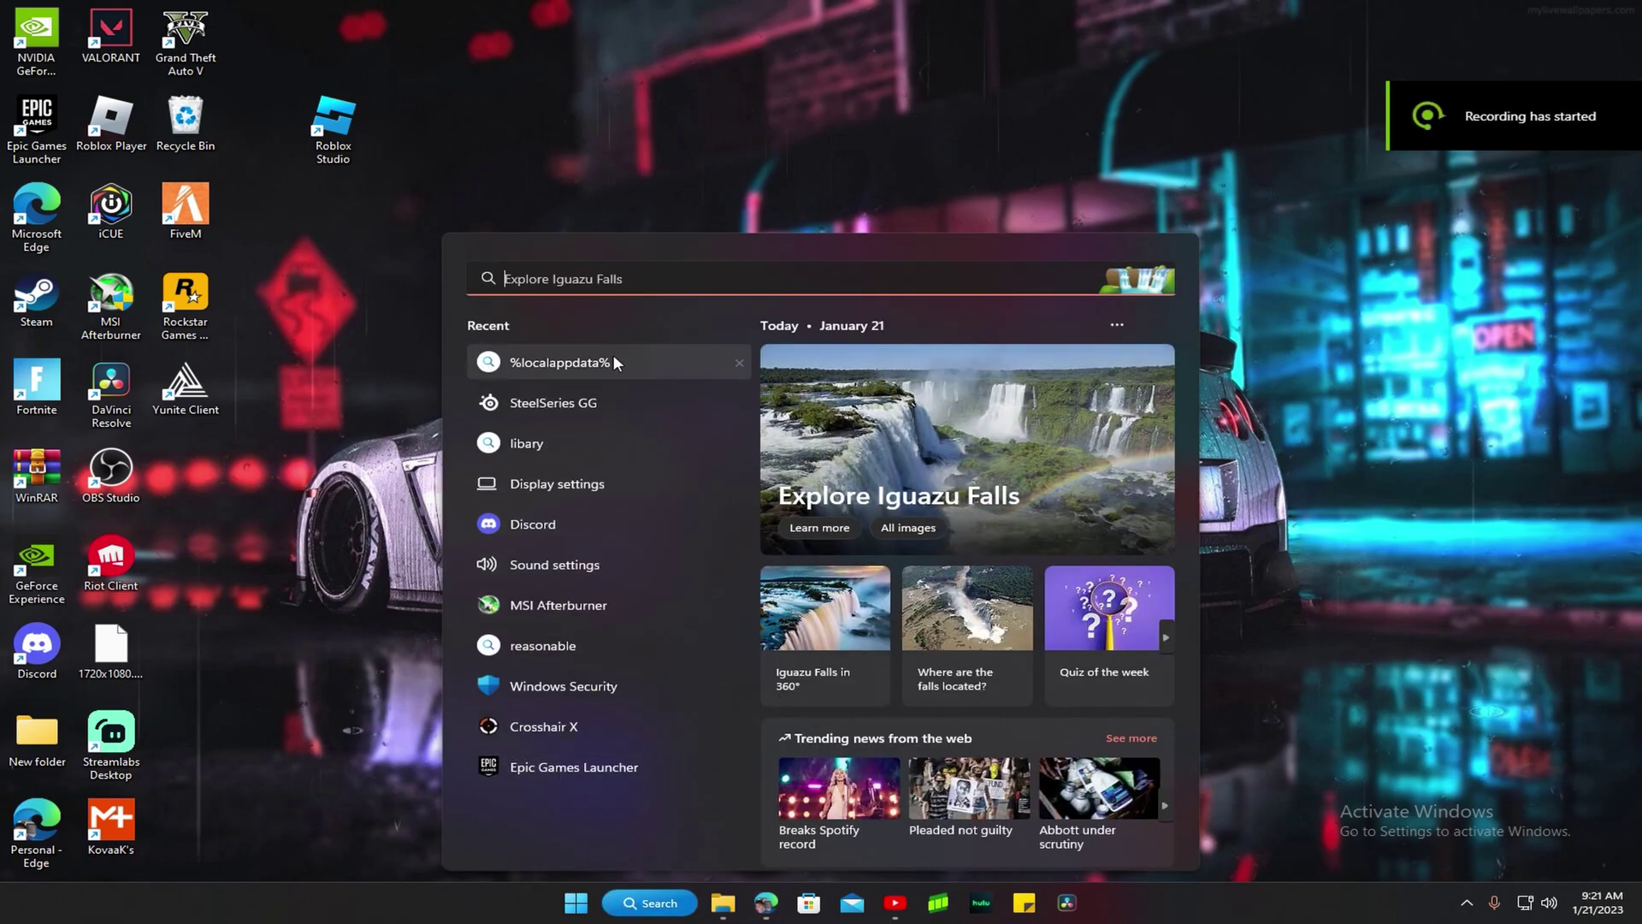
{"action": "left_click", "coordinate": [565, 362]}
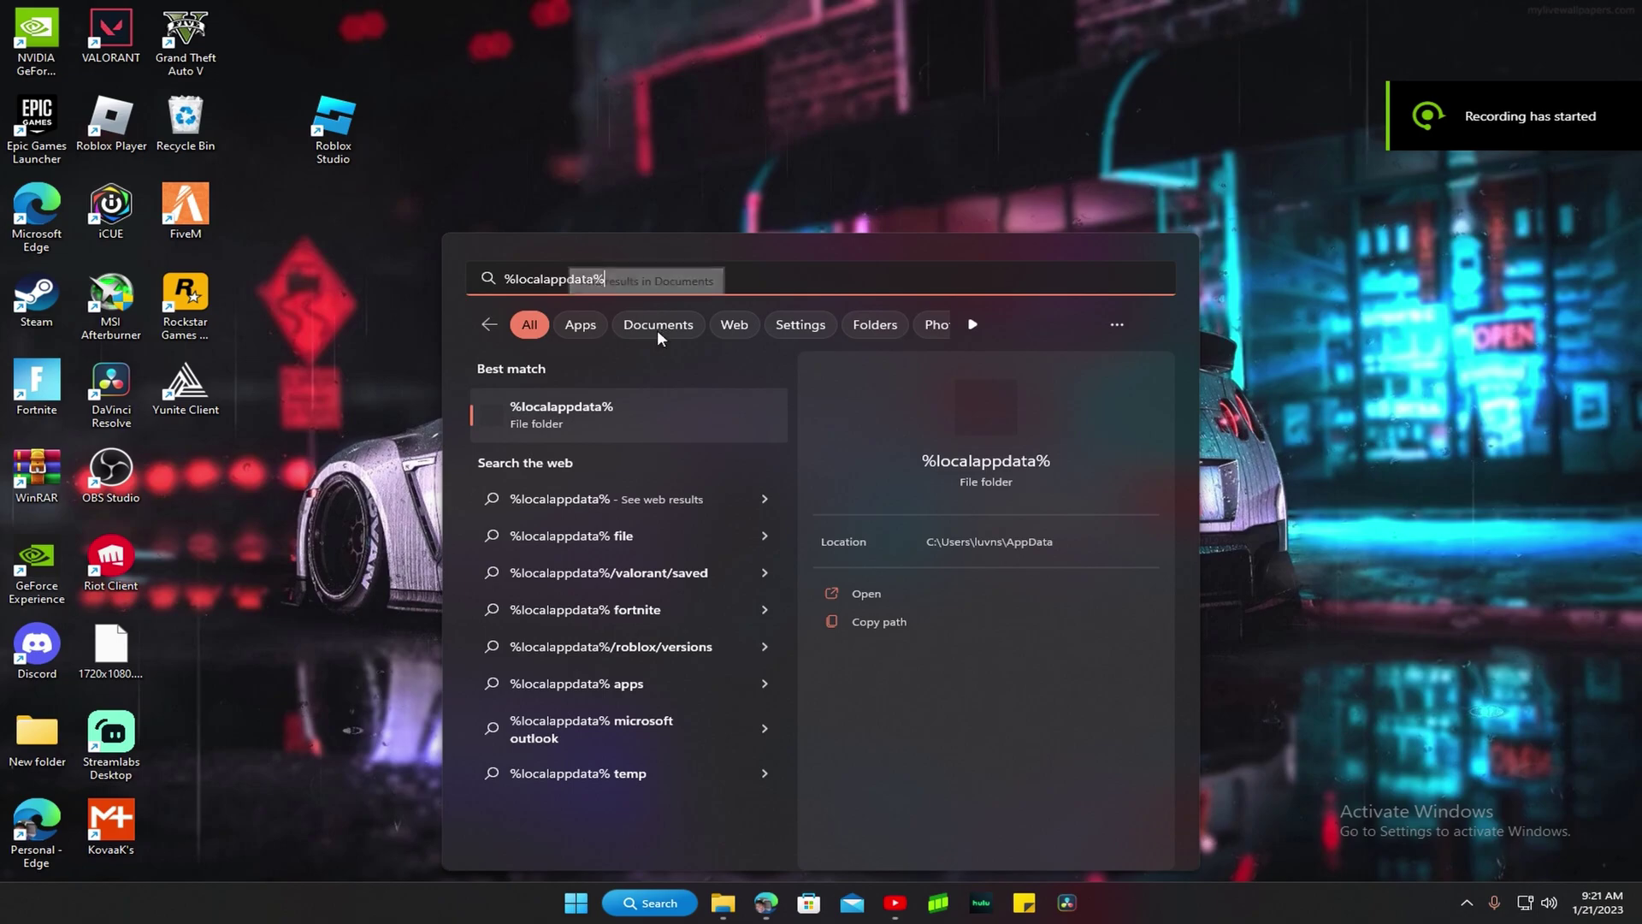
{"action": "left_click", "coordinate": [643, 422]}
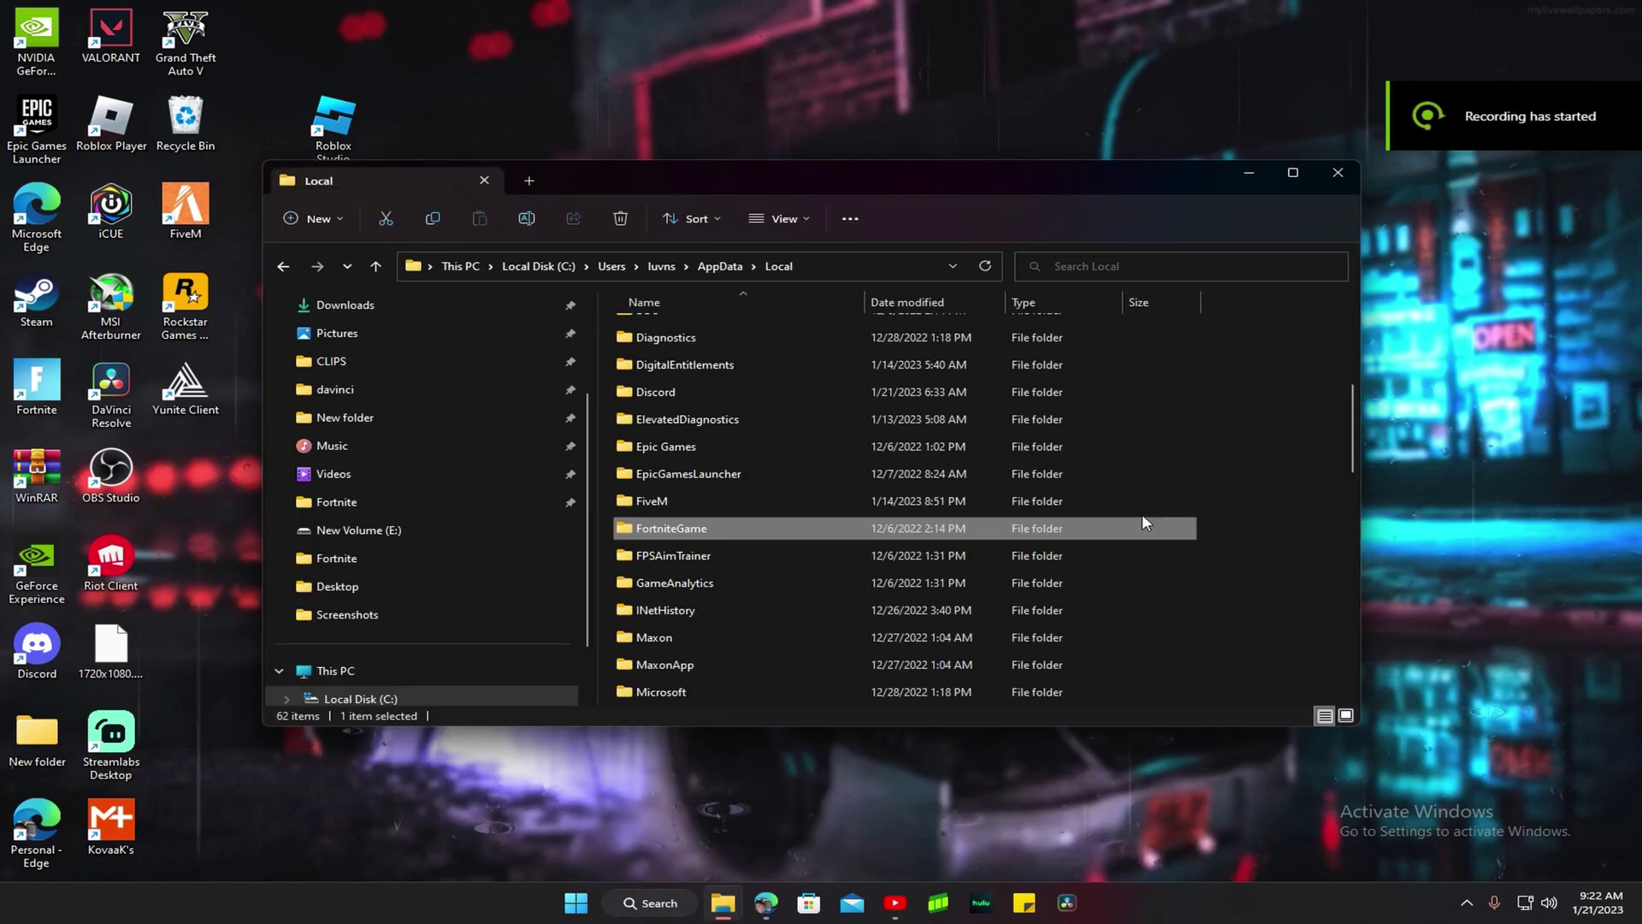
{"action": "double_click", "coordinate": [710, 526]}
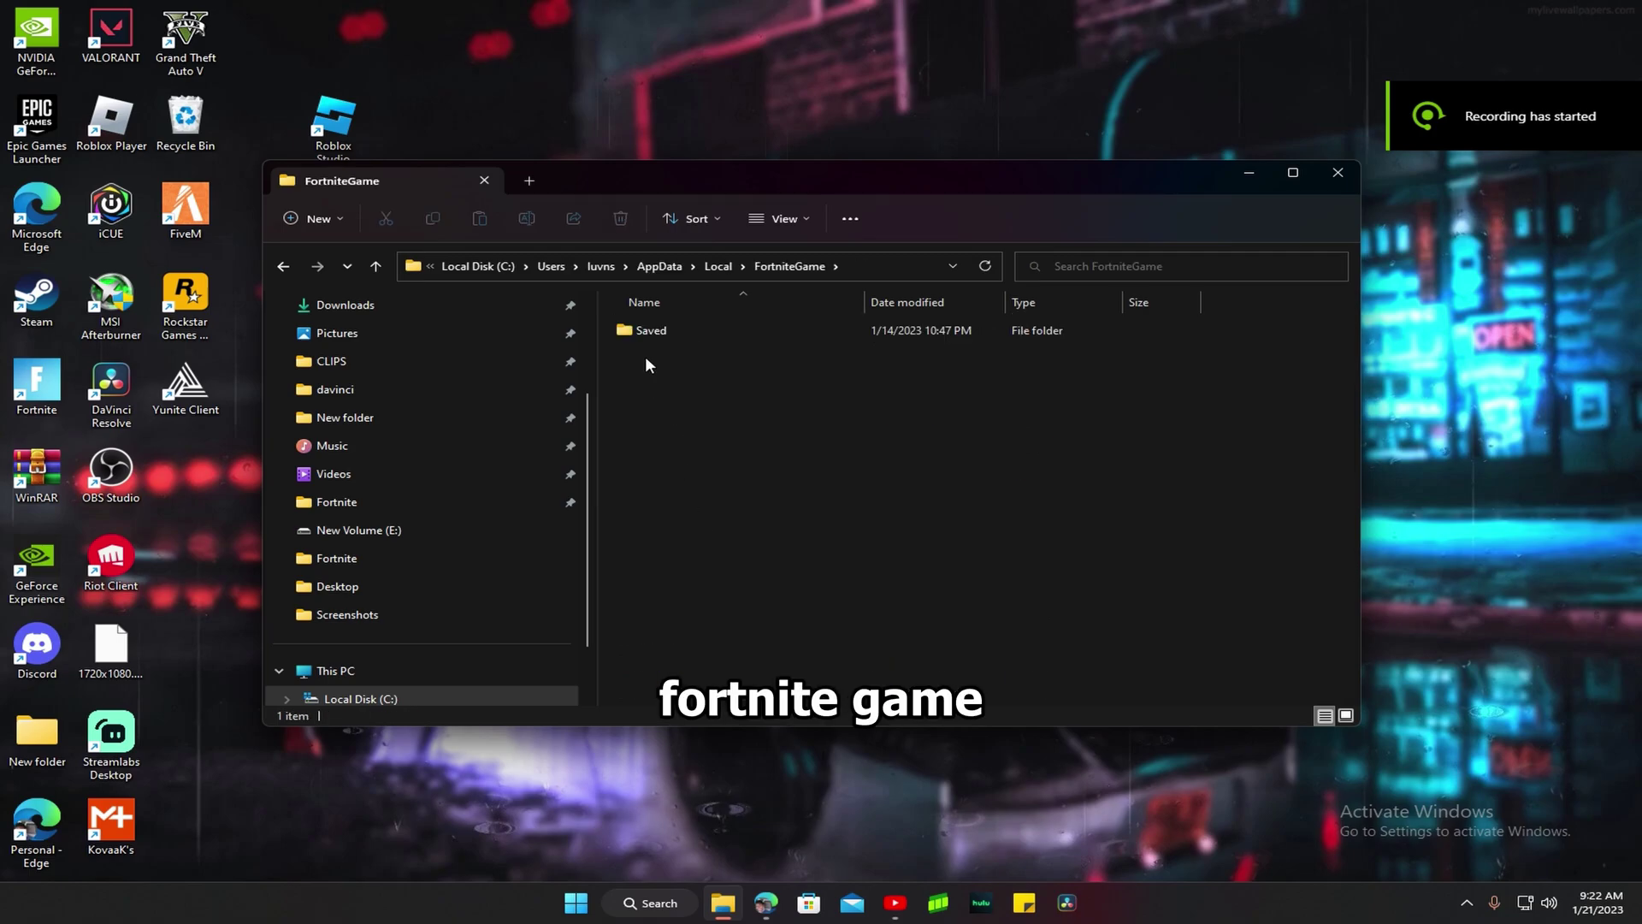
{"action": "double_click", "coordinate": [666, 331]}
{"action": "double_click", "coordinate": [704, 347]}
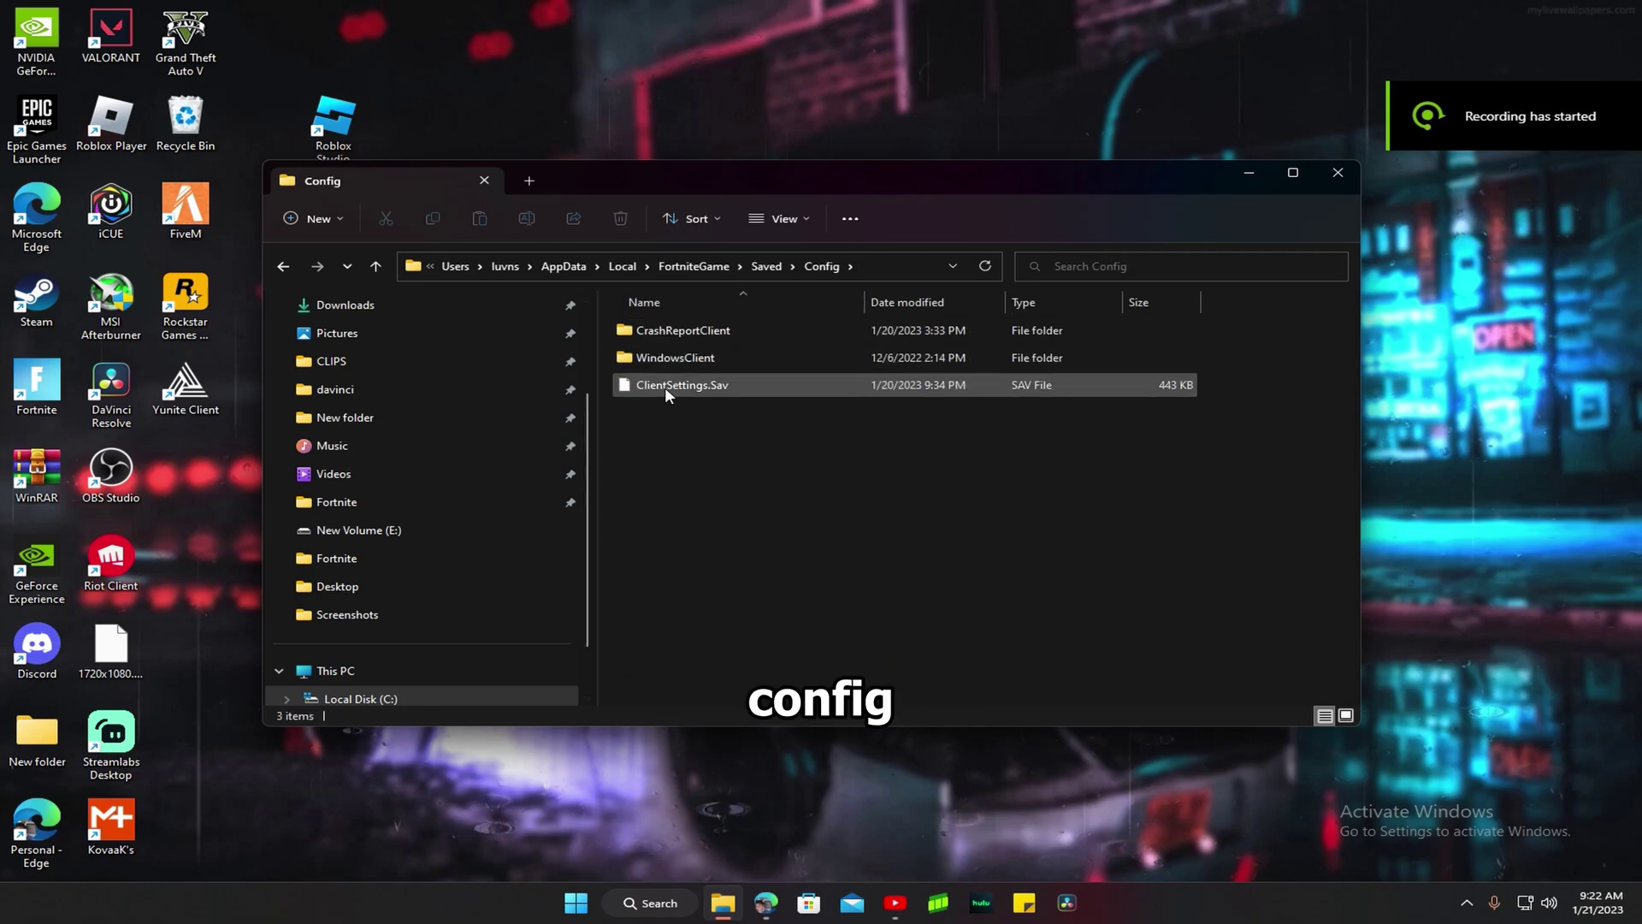
{"action": "double_click", "coordinate": [711, 359]}
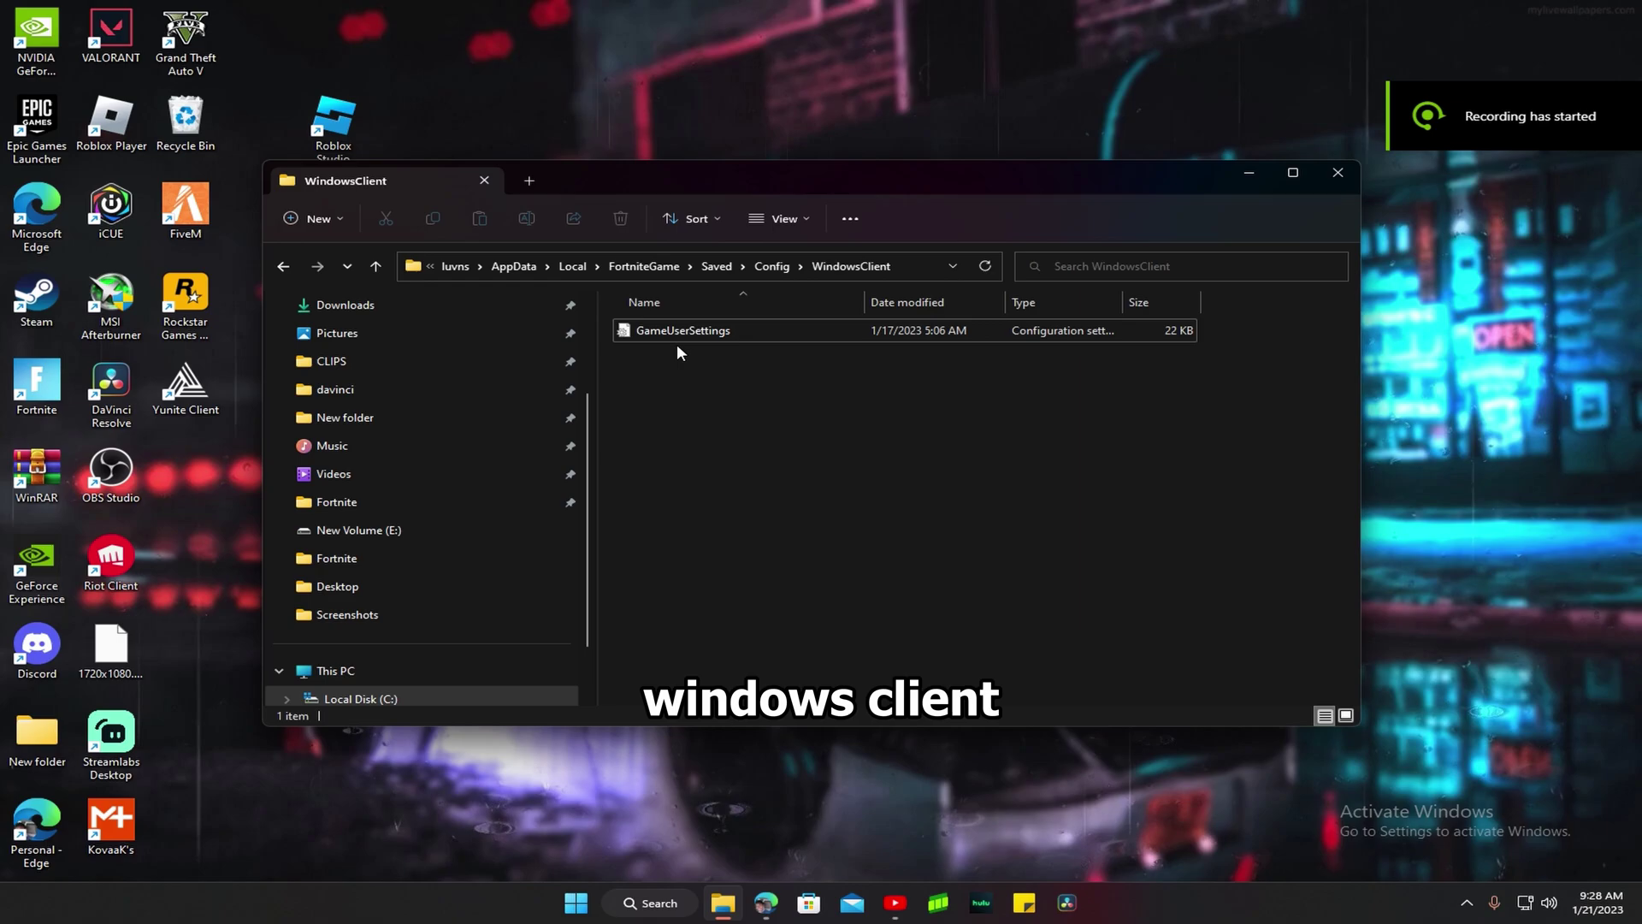
Remove the read-only attribute from the GameUserSettings file, apply the change and close its properties.
{"action": "right_click", "coordinate": [727, 330]}
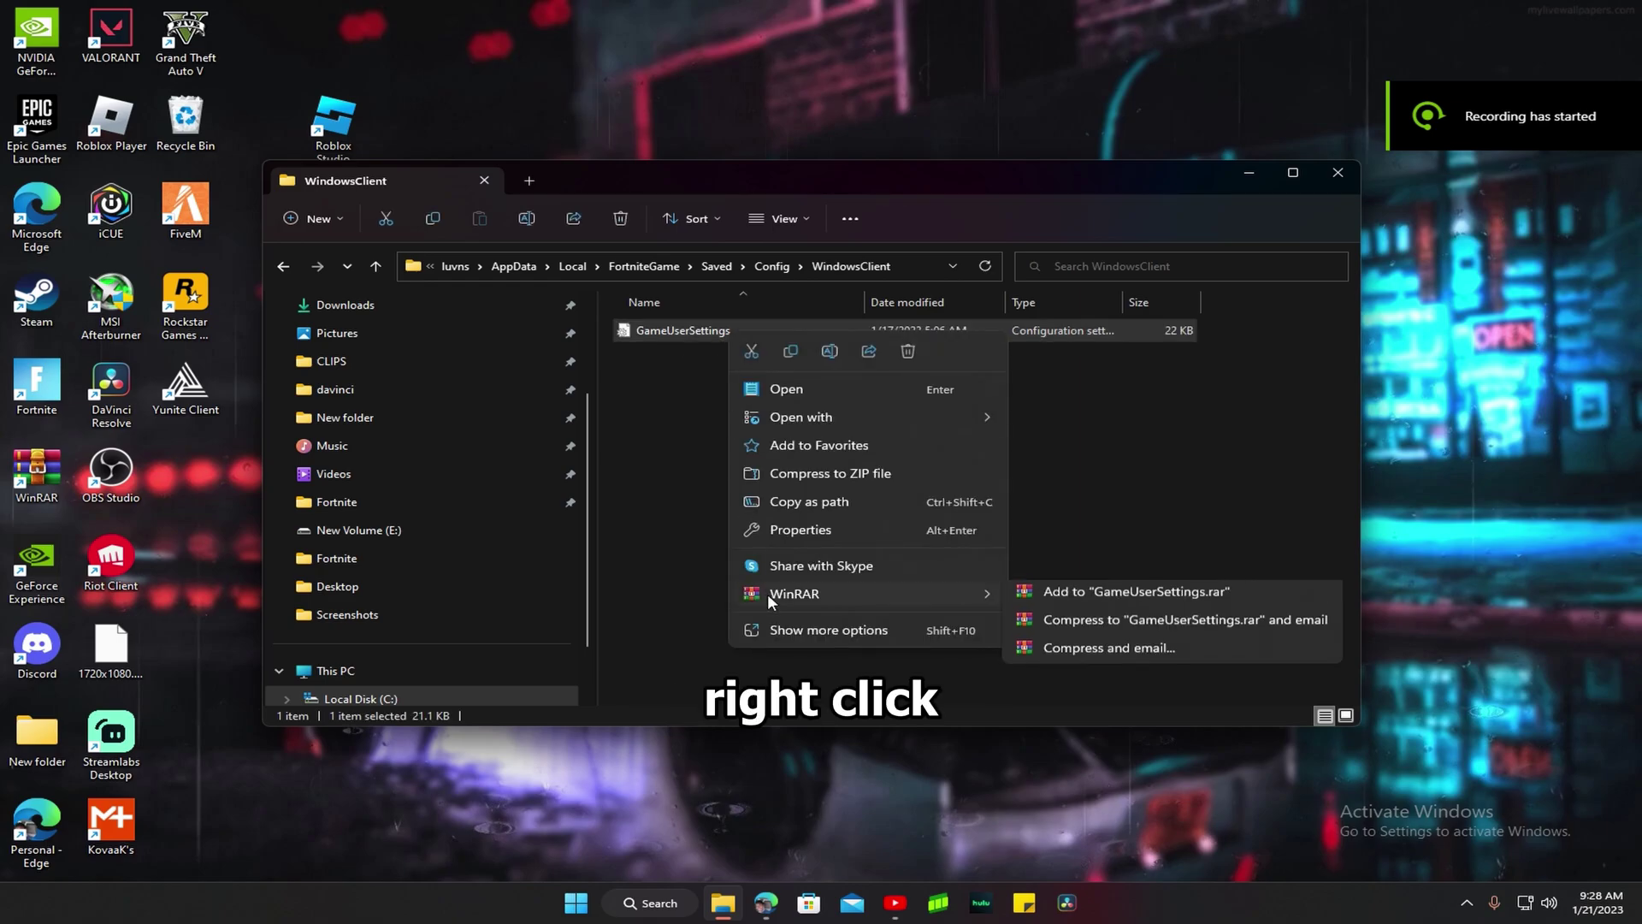
{"action": "left_click", "coordinate": [806, 530]}
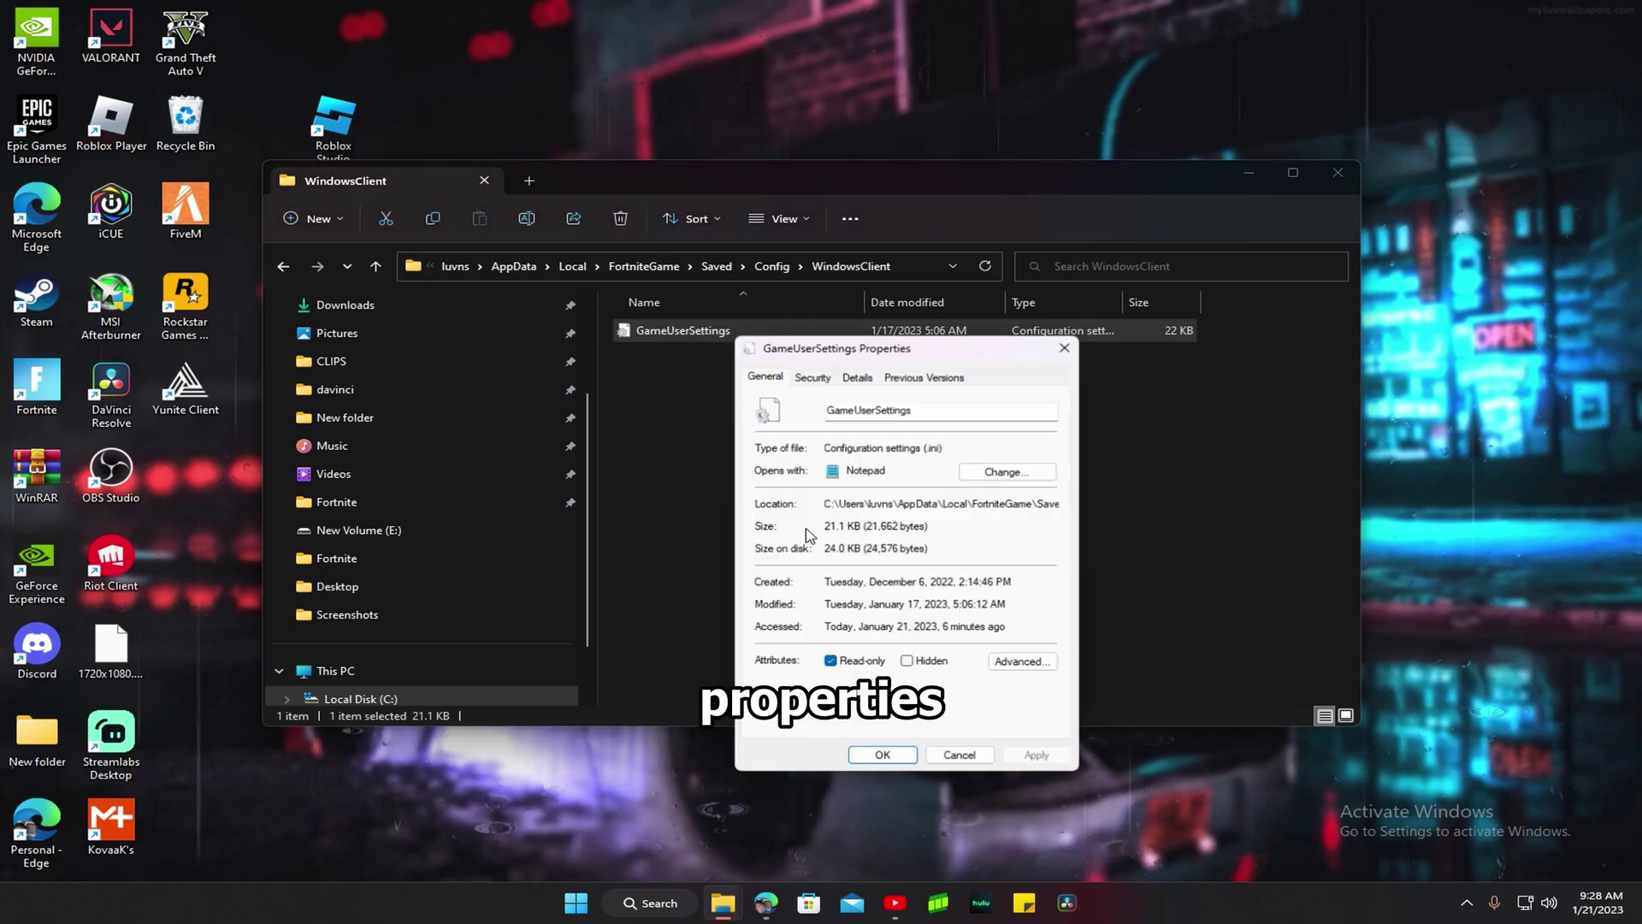
{"action": "left_click", "coordinate": [851, 668]}
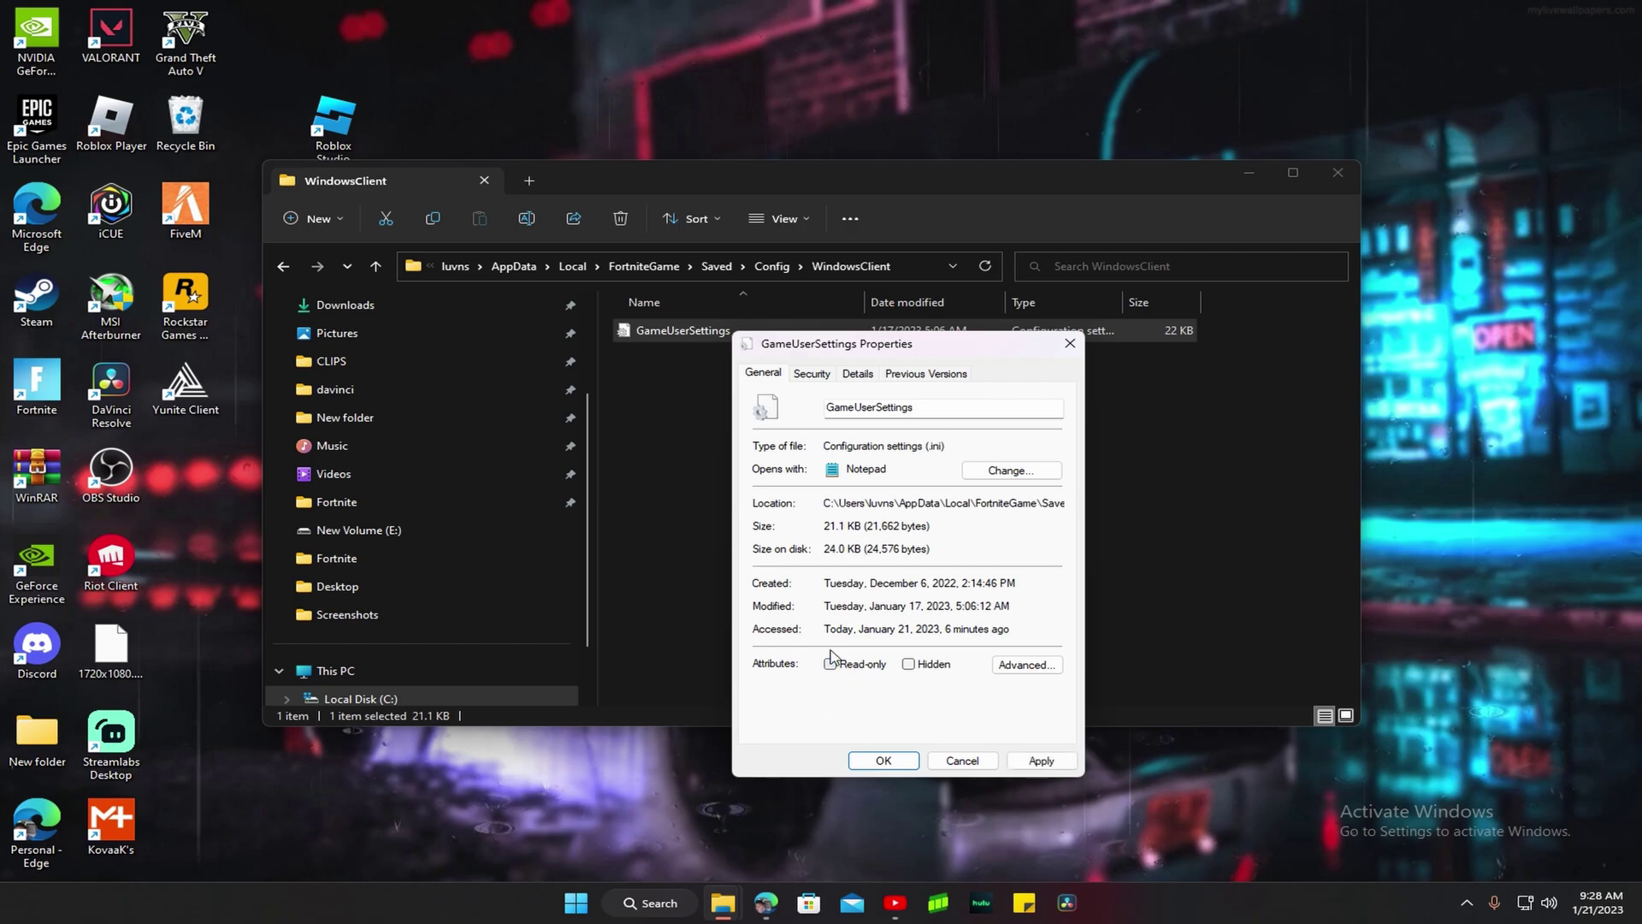
{"action": "left_click", "coordinate": [1041, 760]}
{"action": "left_click", "coordinate": [1070, 344]}
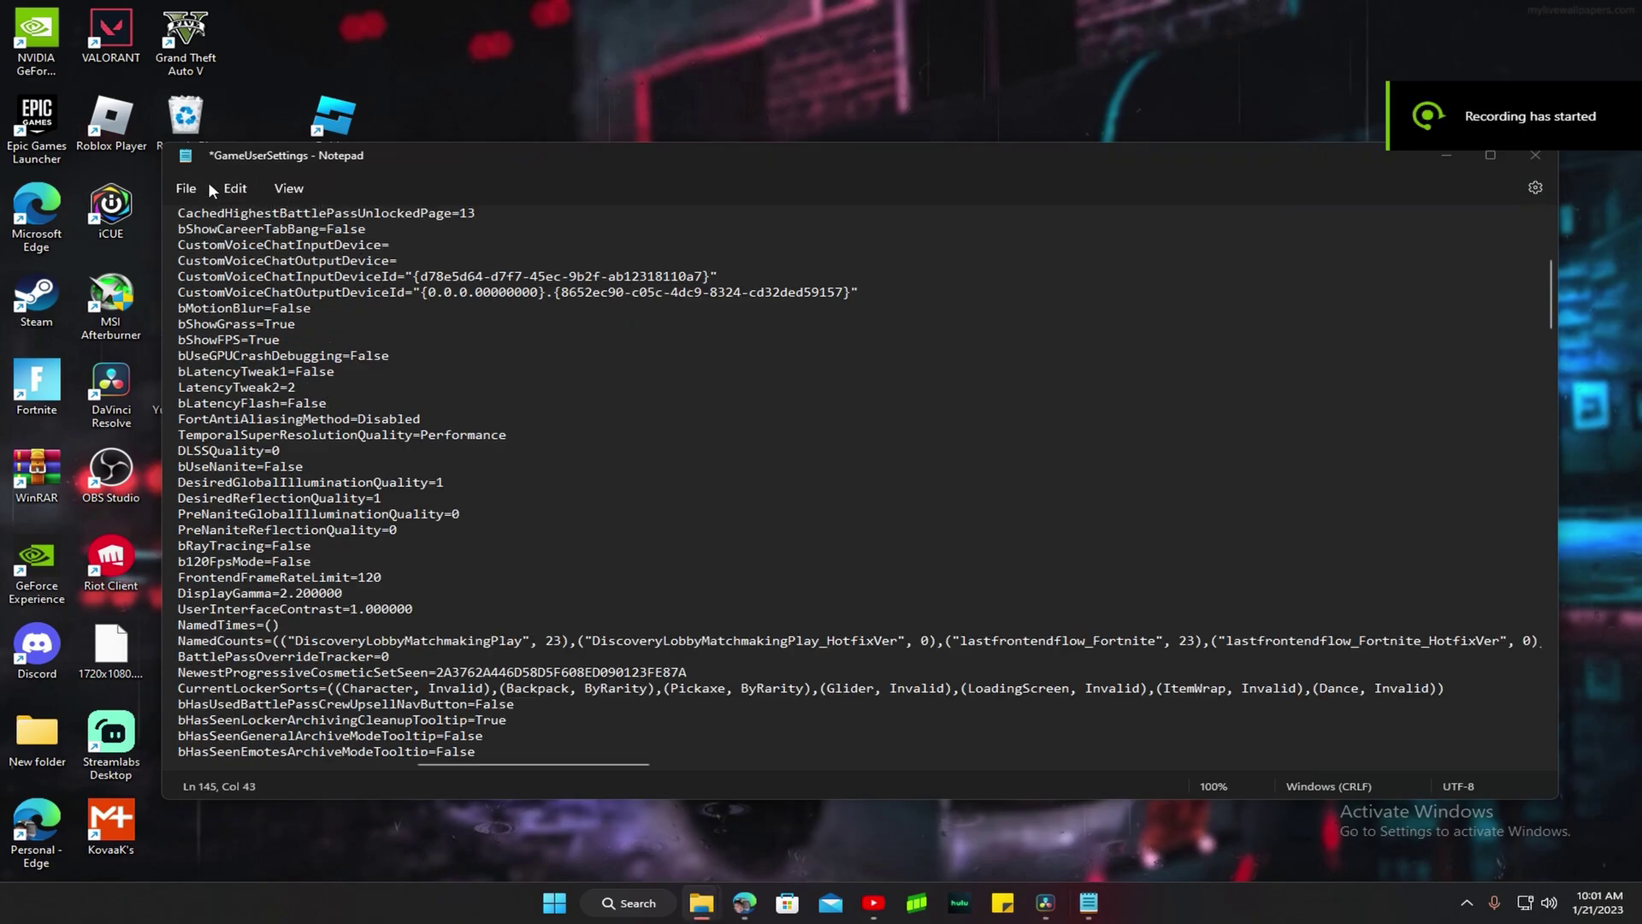
In GameUserSettings in Notepad, replace 1080 with 1050 for ResolutionSizeY and LastUserConfirmedResolutionSizeY.
{"action": "left_click", "coordinate": [224, 192]}
{"action": "left_click", "coordinate": [288, 188]}
{"action": "left_click", "coordinate": [224, 185]}
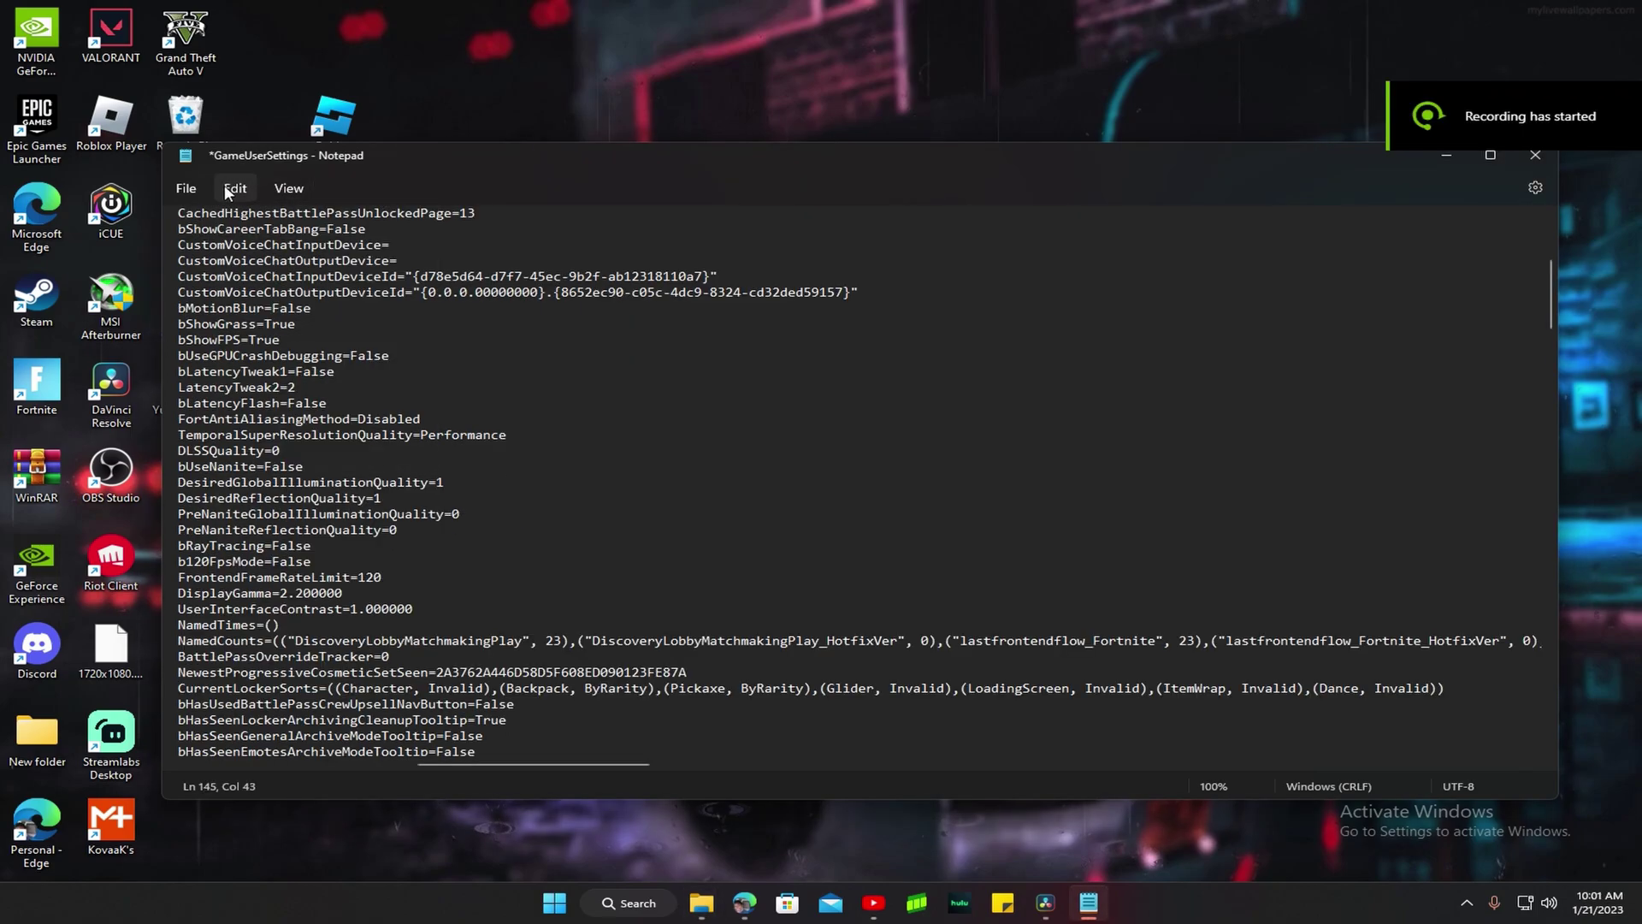
{"action": "left_click", "coordinate": [222, 190]}
{"action": "left_click", "coordinate": [282, 456]}
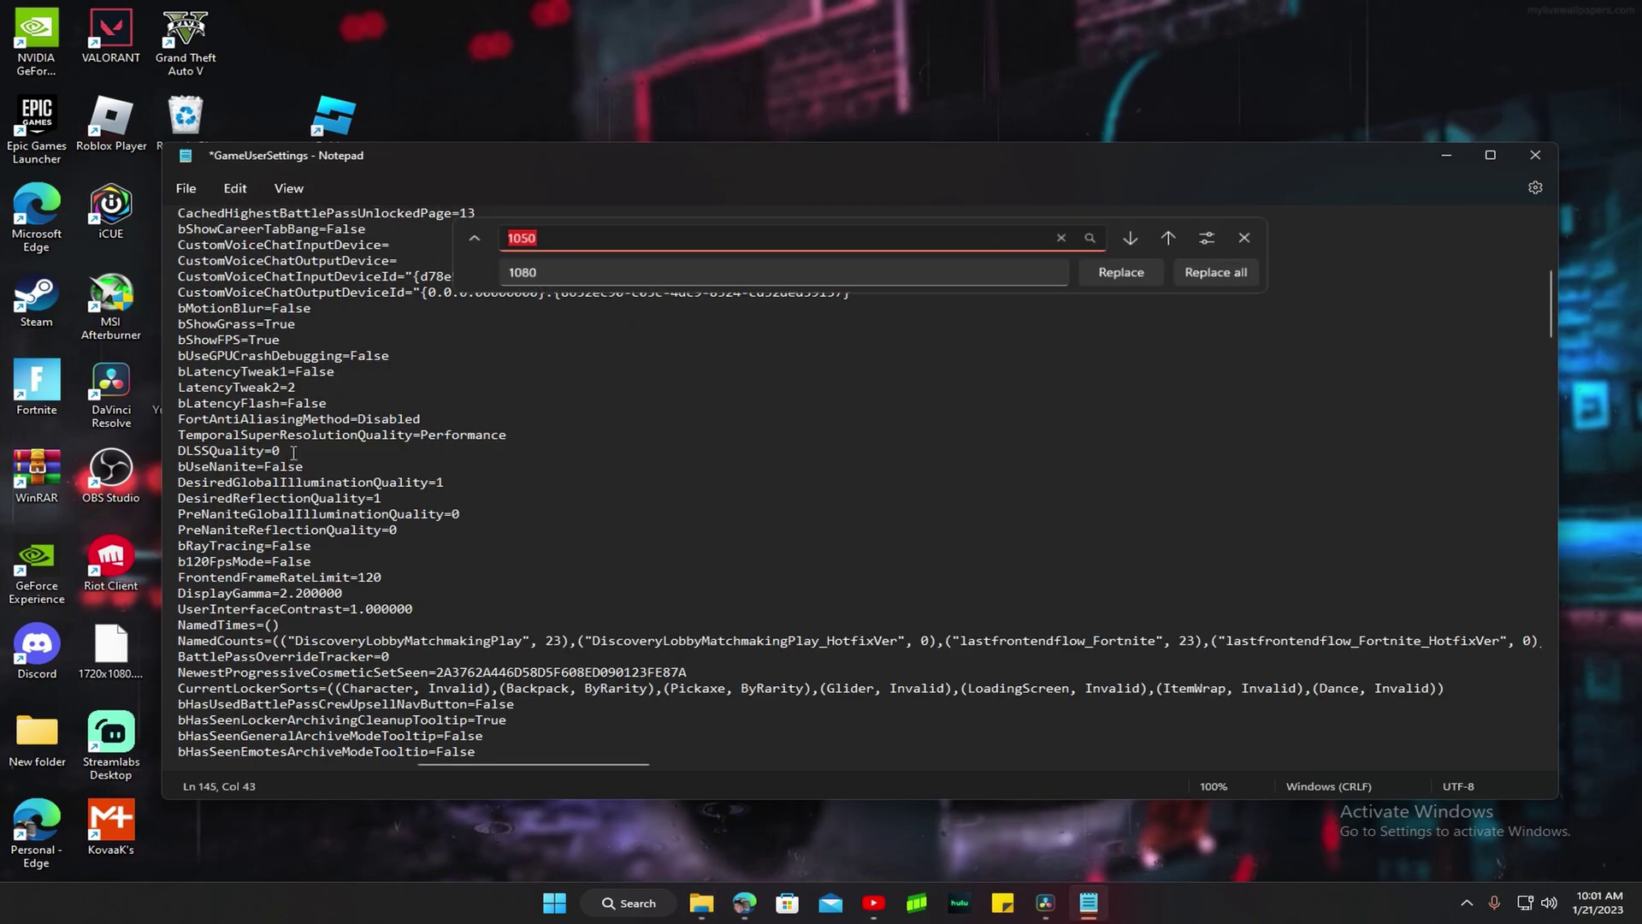
{"action": "left_click", "coordinate": [524, 242]}
{"action": "type", "text": "8"}
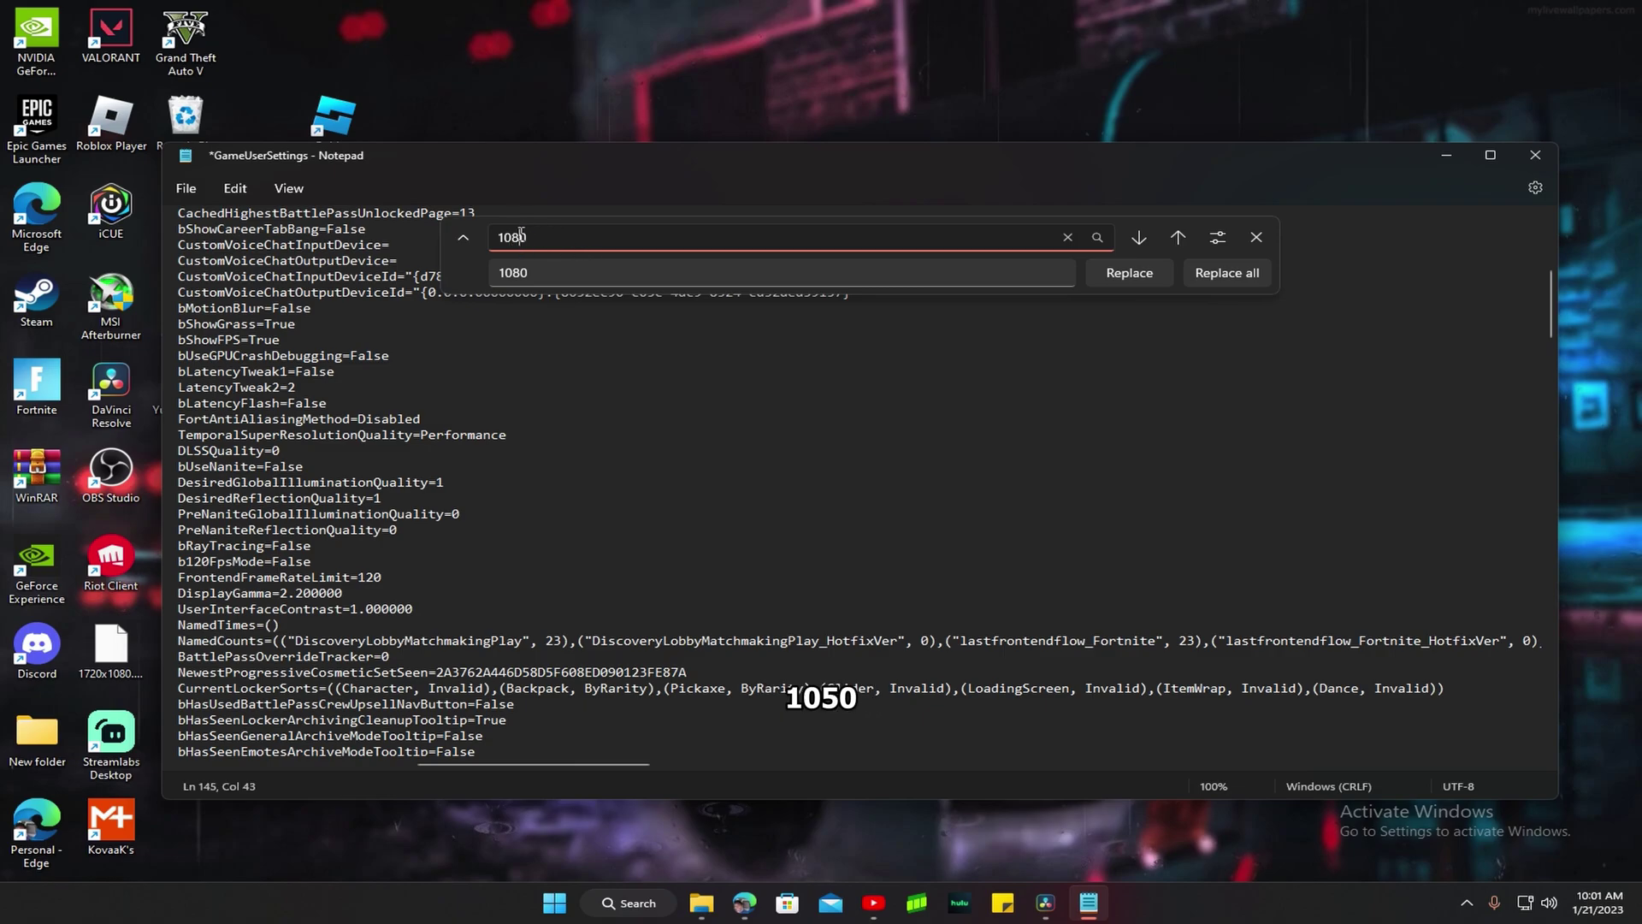
{"action": "left_click", "coordinate": [513, 272]}
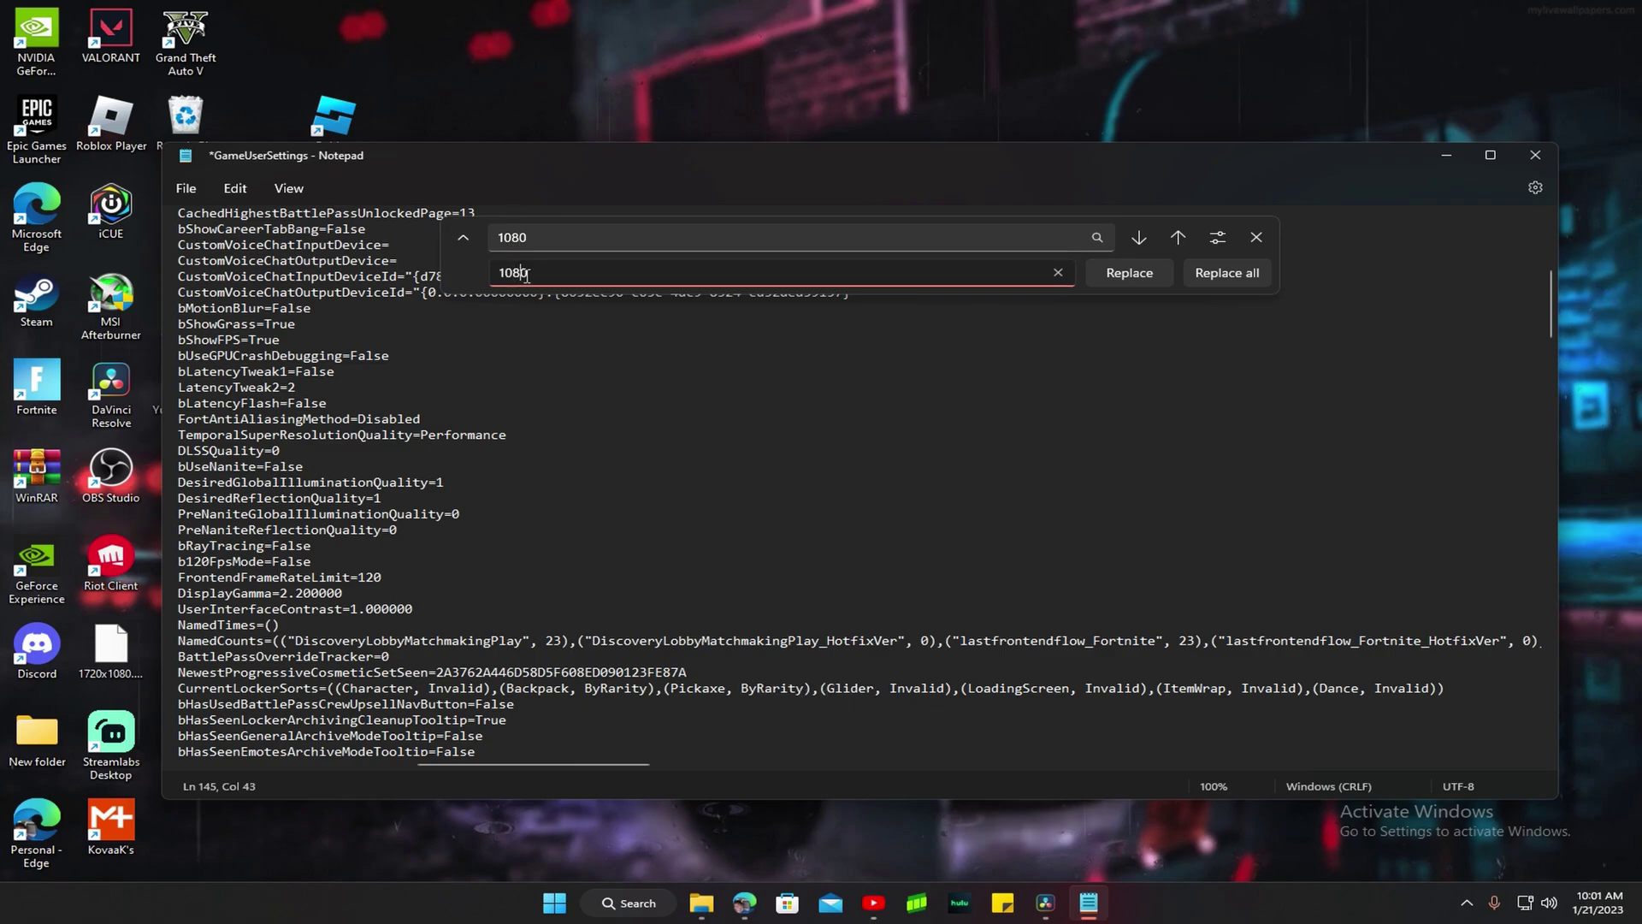
{"action": "left_click", "coordinate": [1108, 272]}
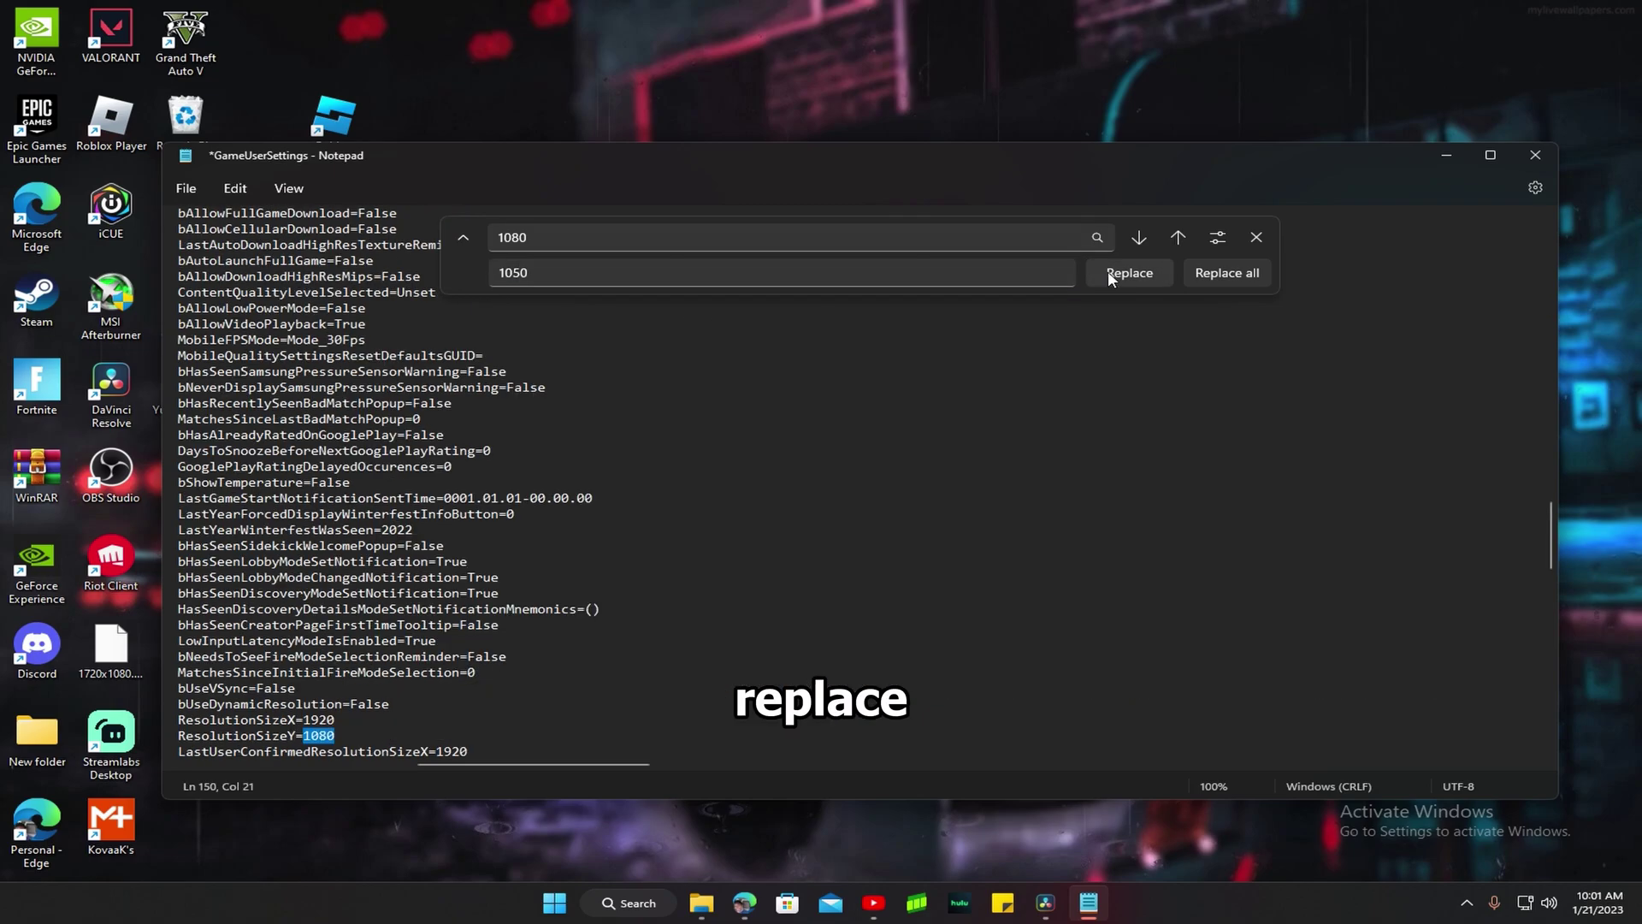
{"action": "left_click", "coordinate": [1108, 272]}
{"action": "left_click", "coordinate": [1110, 272]}
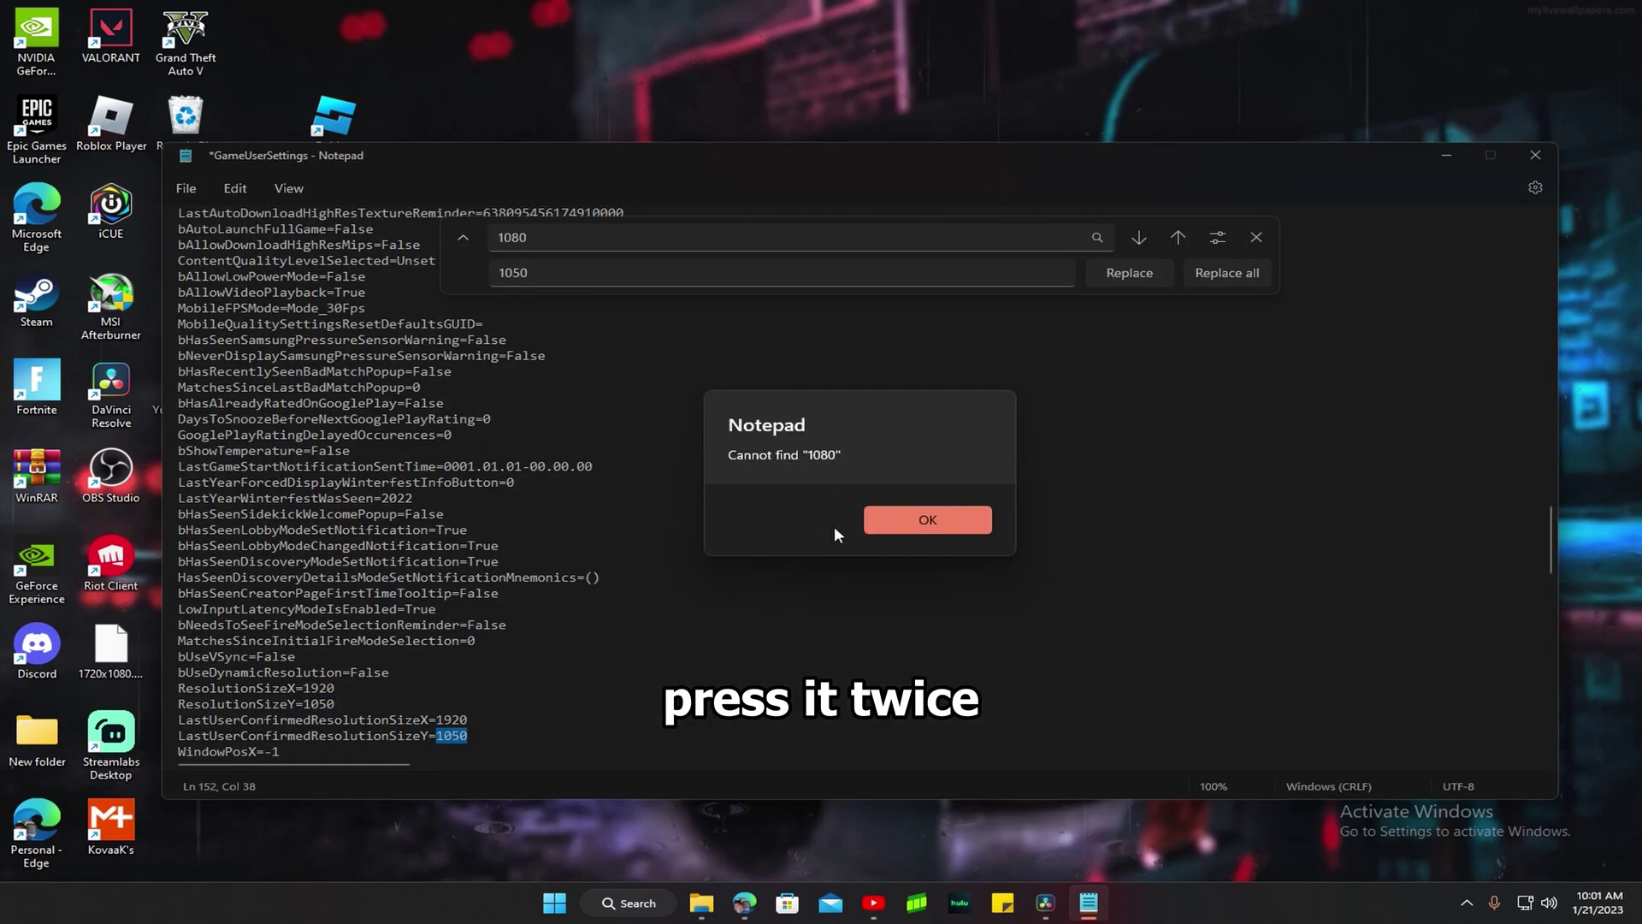
{"action": "left_click", "coordinate": [874, 522]}
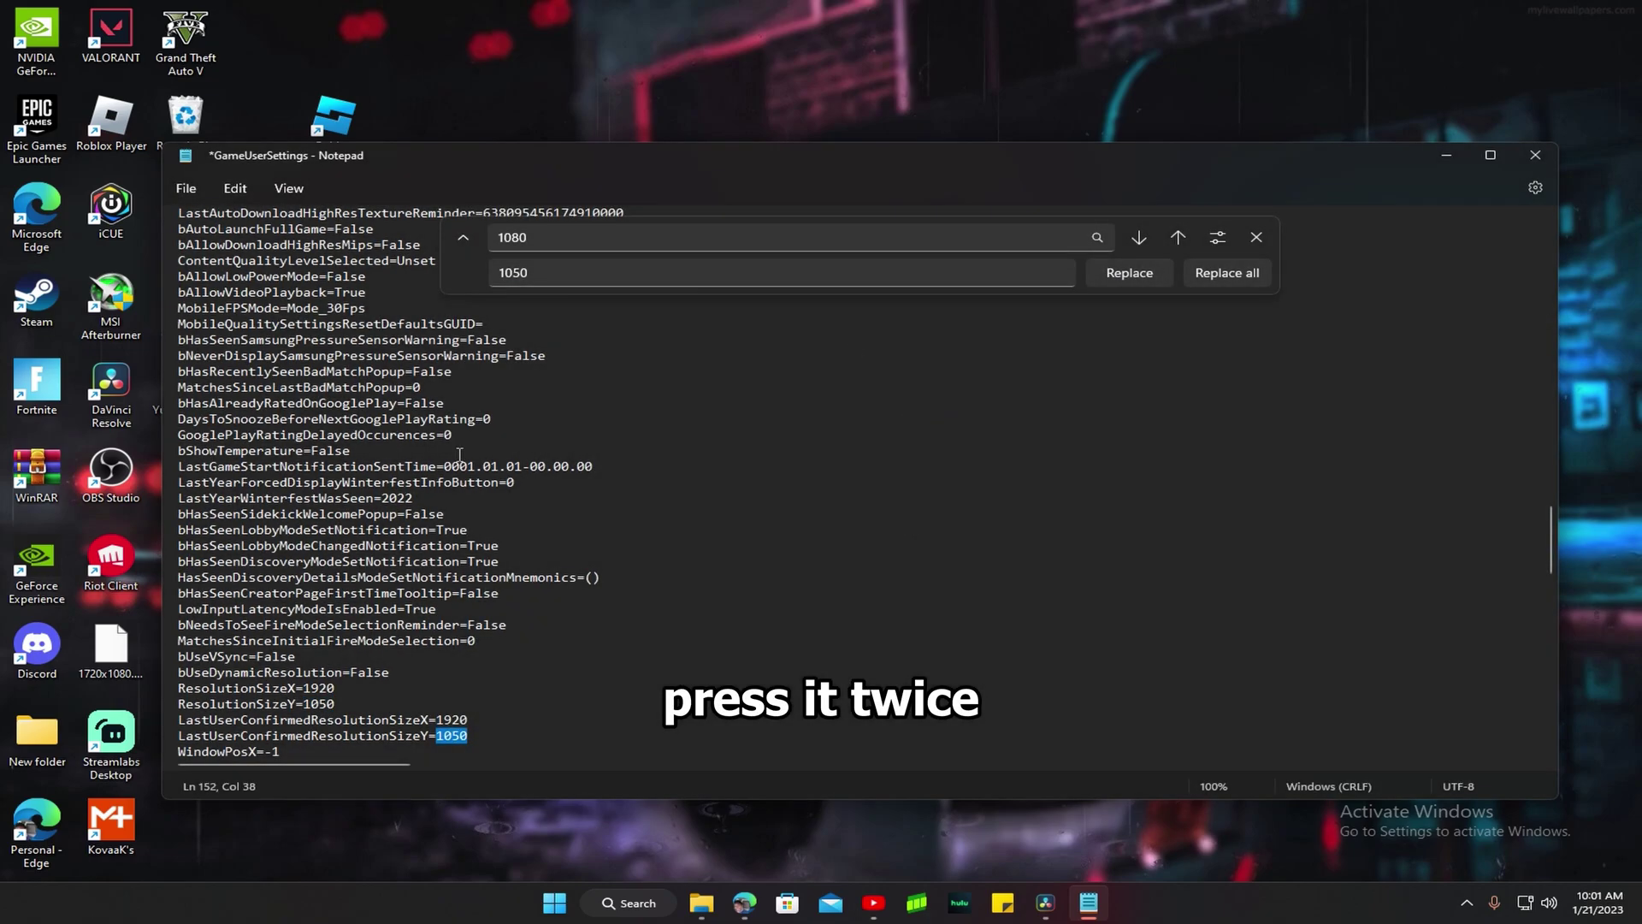
Replace 1920 with 1650 for ResolutionSizeX and LastUserConfirmedResolutionSizeX.
{"action": "left_click", "coordinate": [510, 235]}
{"action": "key", "text": "BackSpace"}
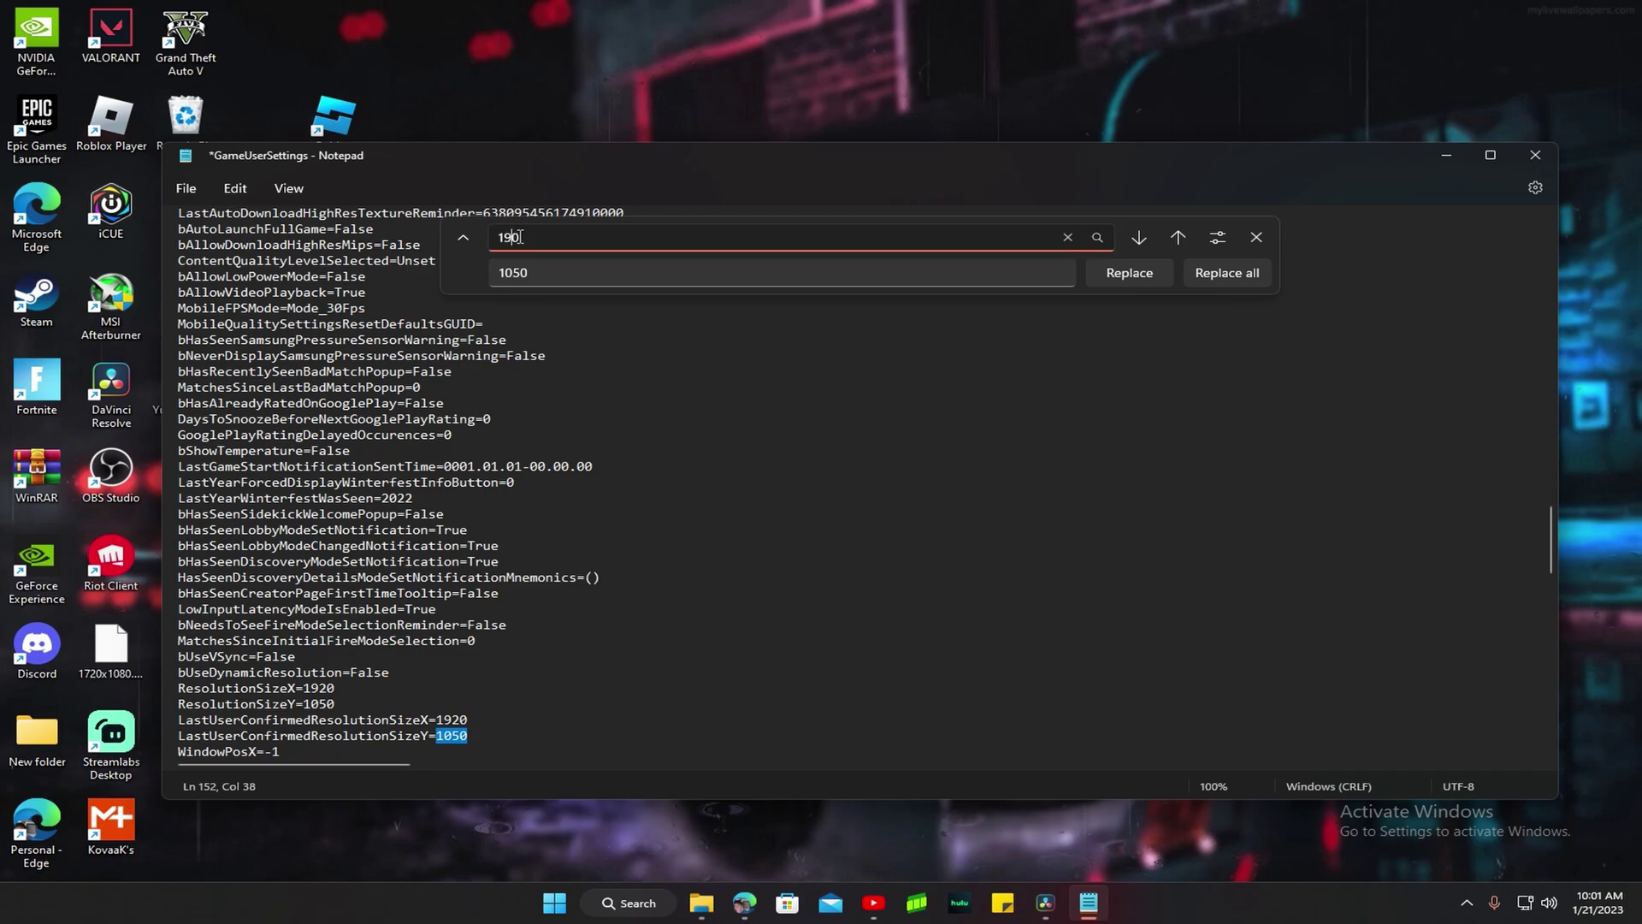
{"action": "left_click", "coordinate": [516, 271]}
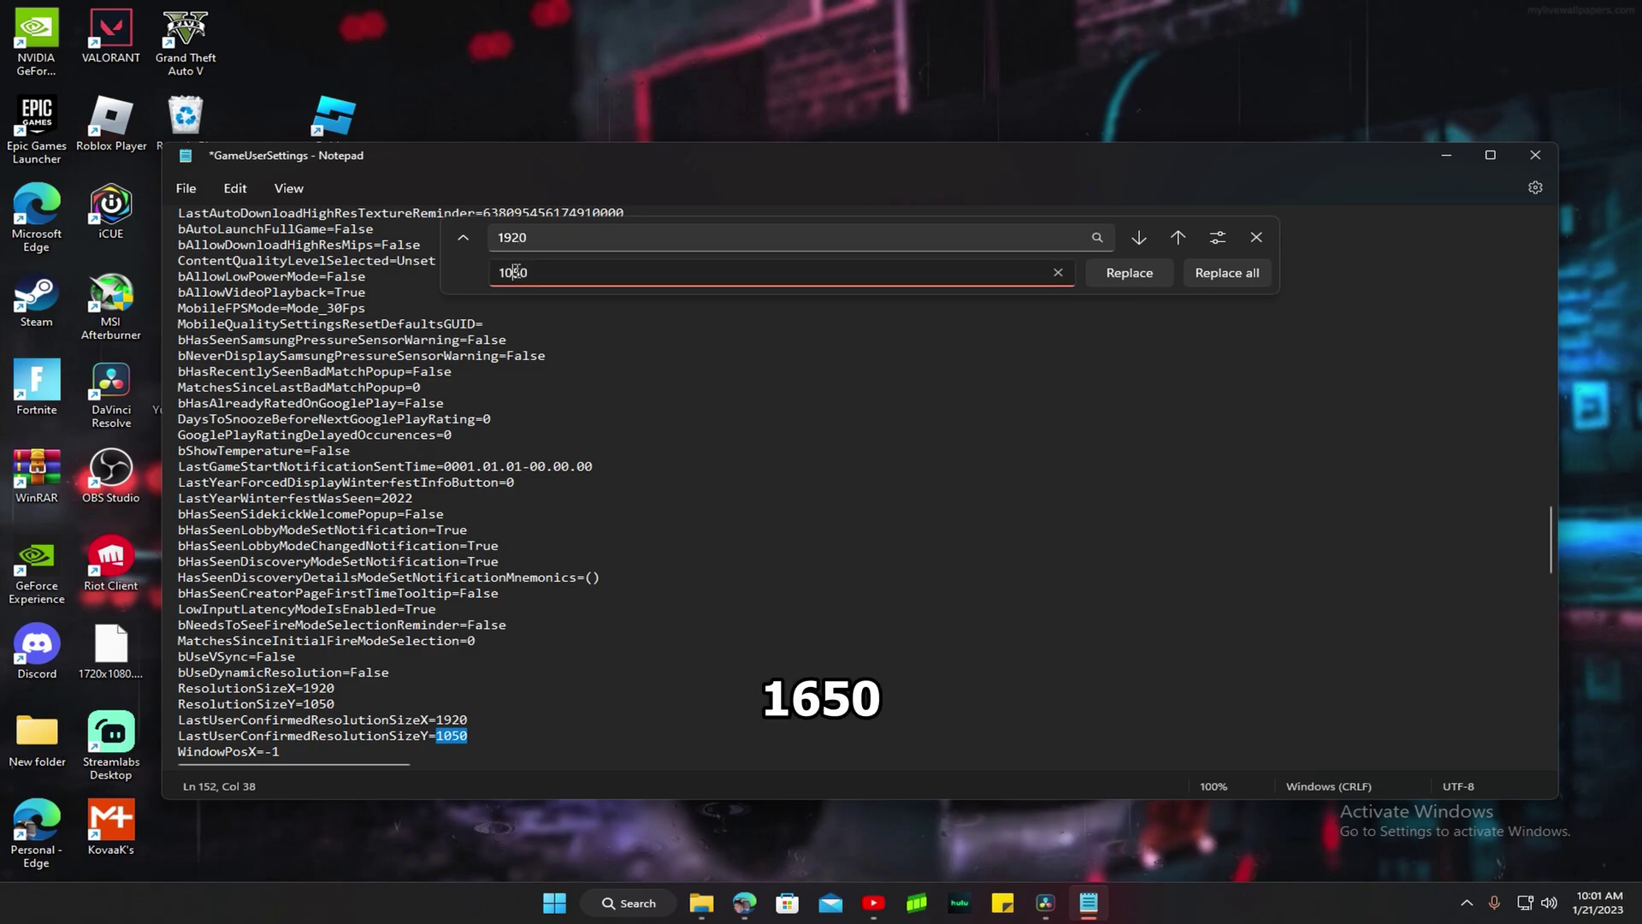
{"action": "left_click", "coordinate": [1129, 273]}
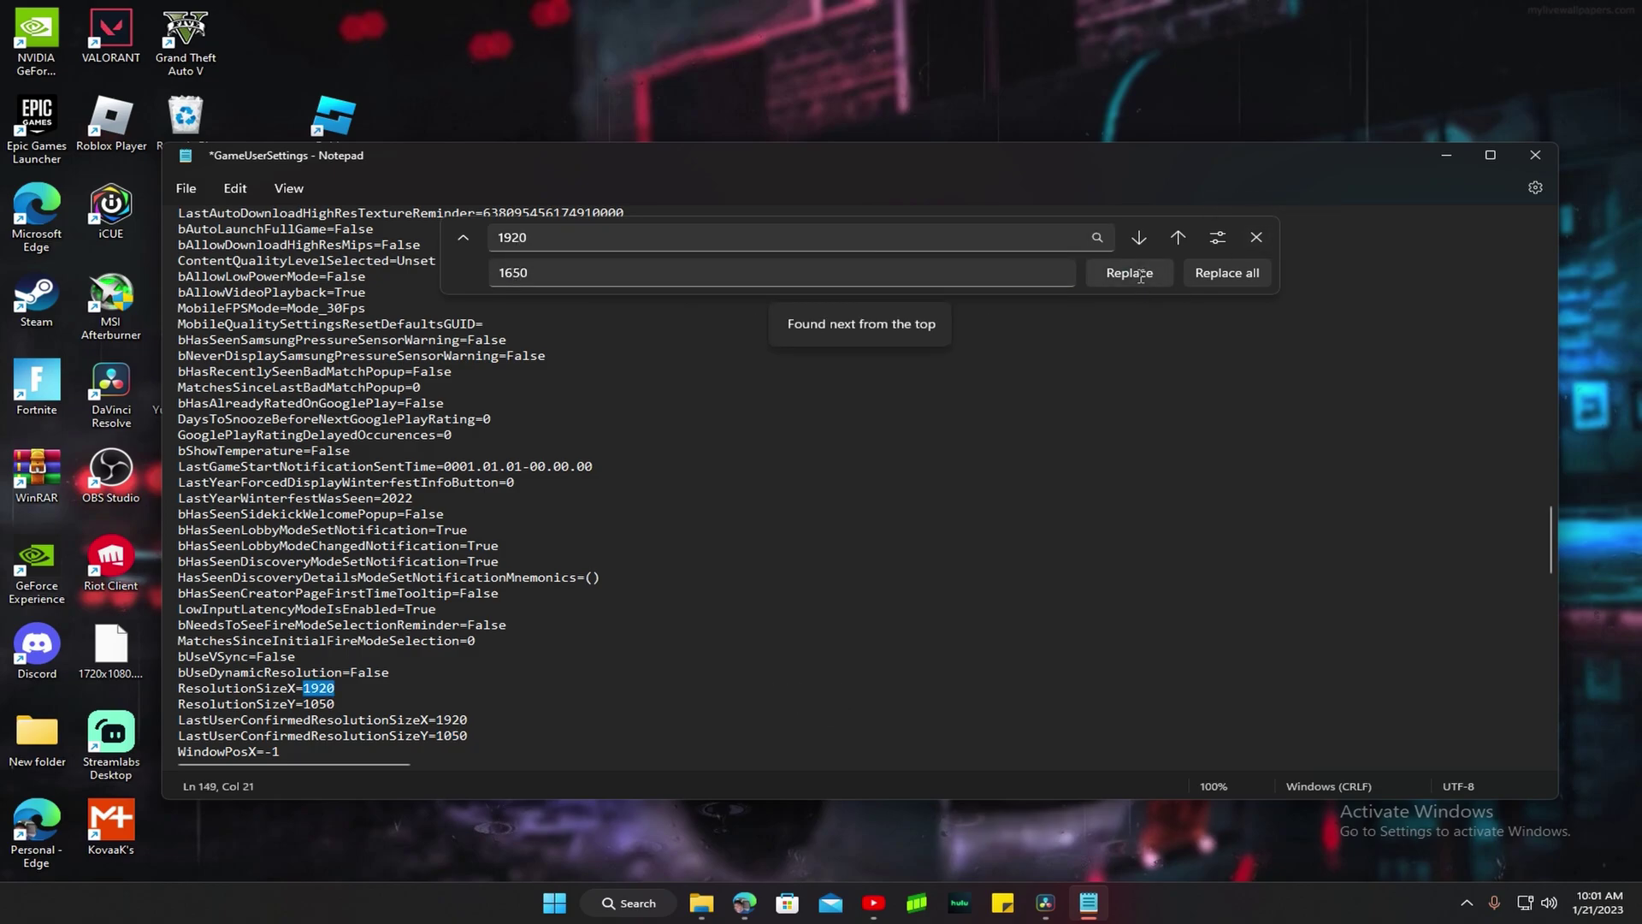
{"action": "left_click", "coordinate": [1140, 274]}
{"action": "left_click", "coordinate": [1140, 275]}
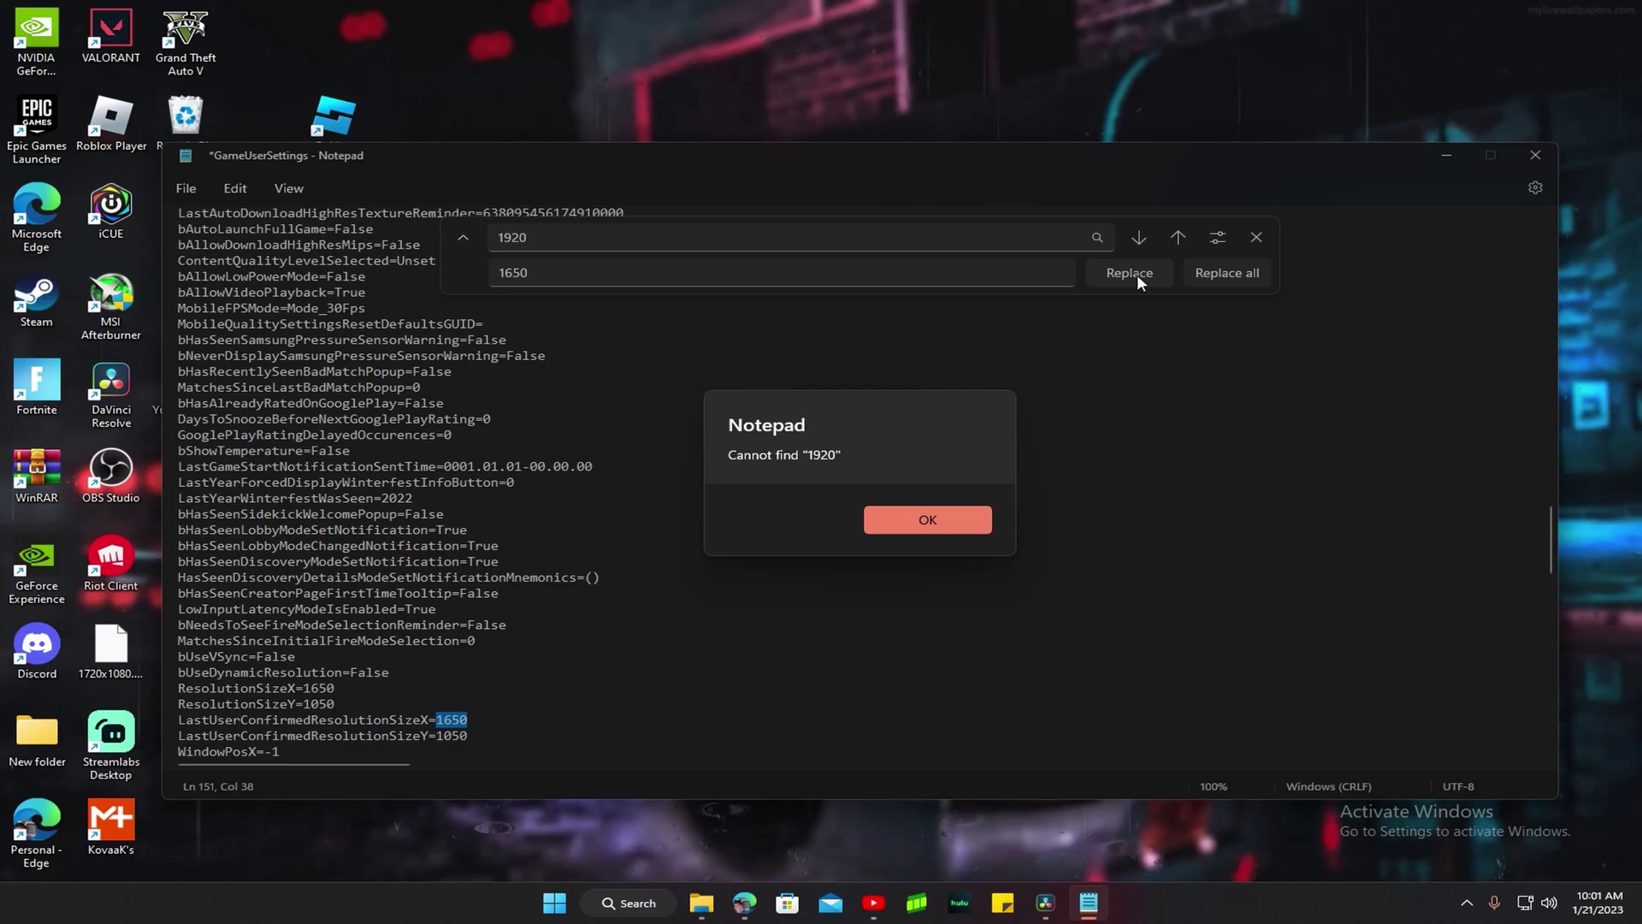
{"action": "left_click", "coordinate": [927, 526]}
Close the find and replace tool, save the GameUserSettings file and close Notepad.
{"action": "left_click", "coordinate": [1255, 240]}
{"action": "left_click", "coordinate": [185, 188]}
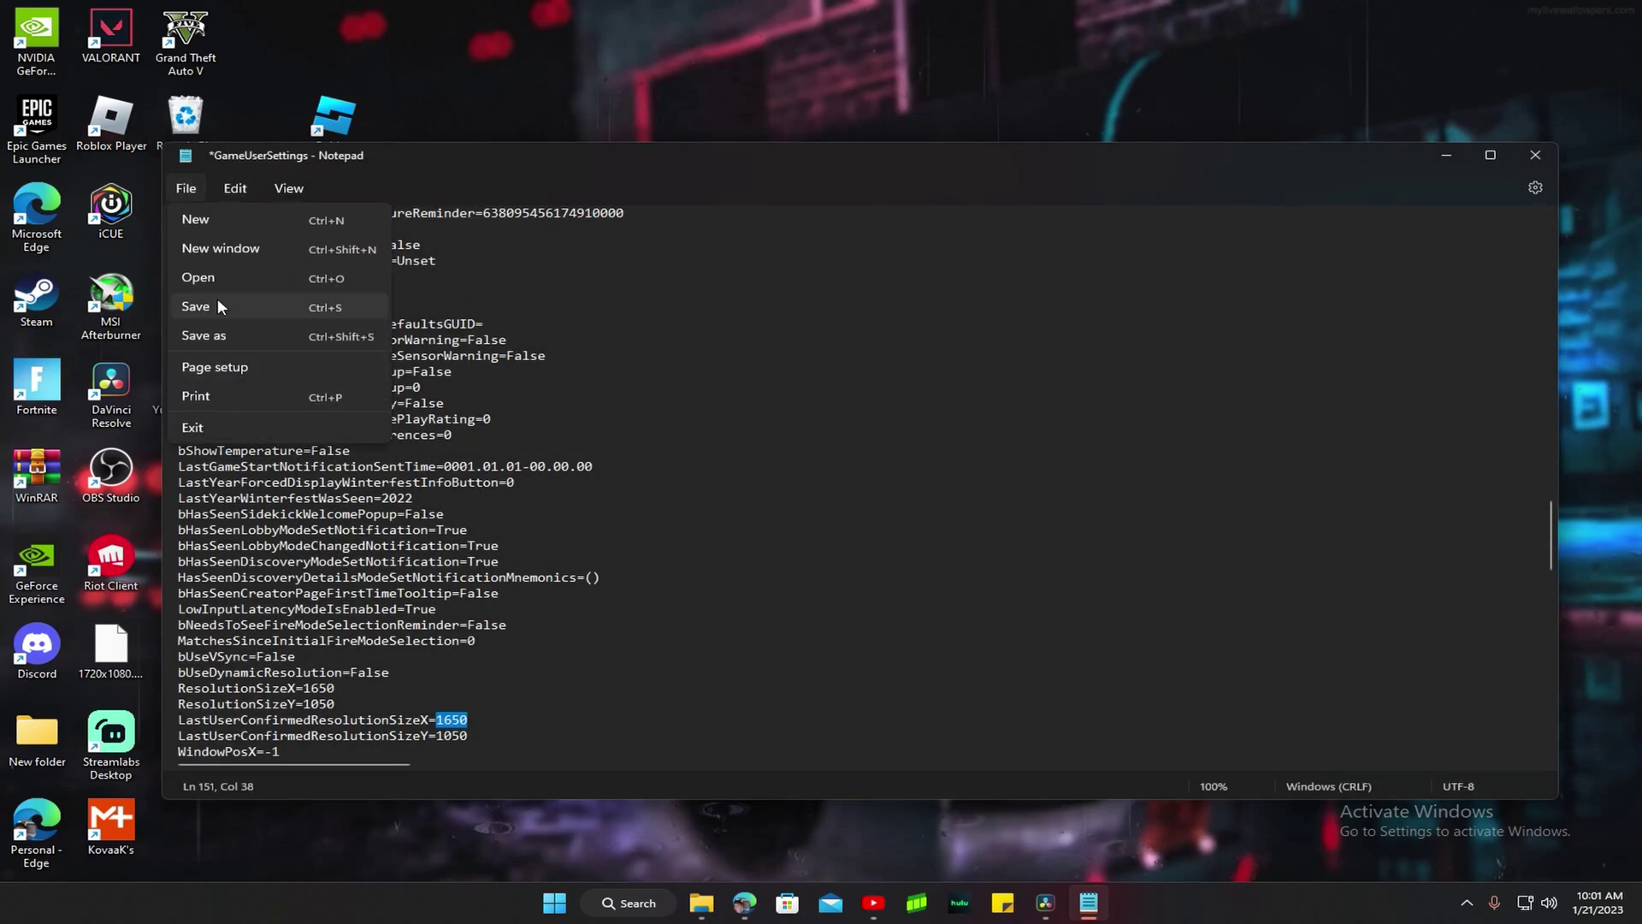
{"action": "left_click", "coordinate": [1527, 157]}
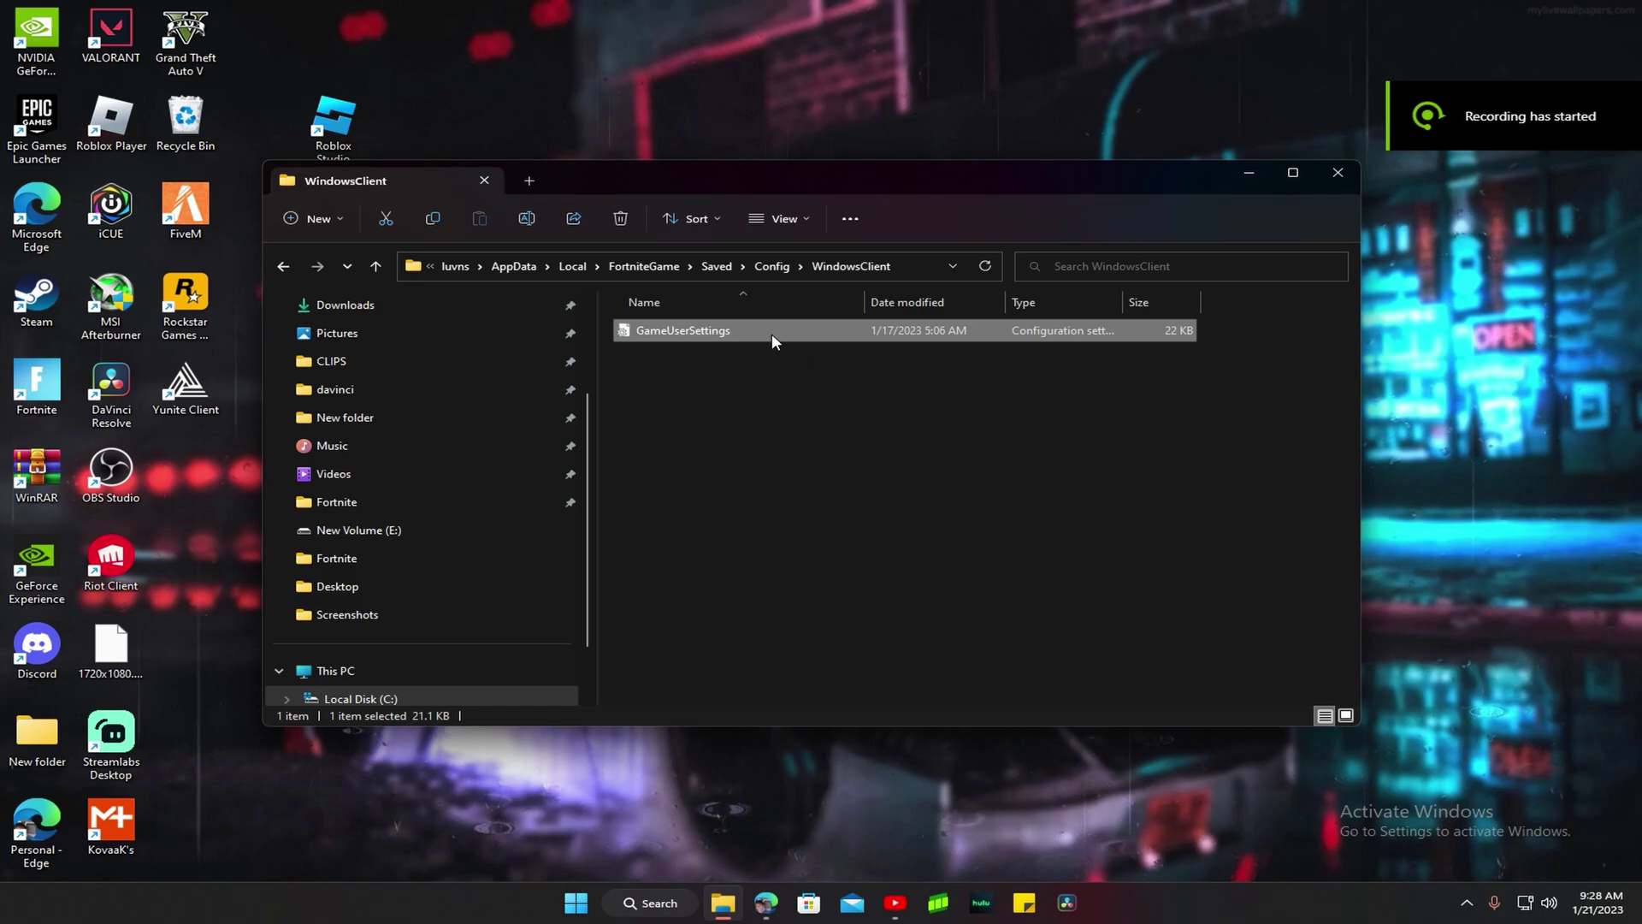
Set the GameUserSettings file to read-only again, apply the change and close its properties.
{"action": "right_click", "coordinate": [768, 330]}
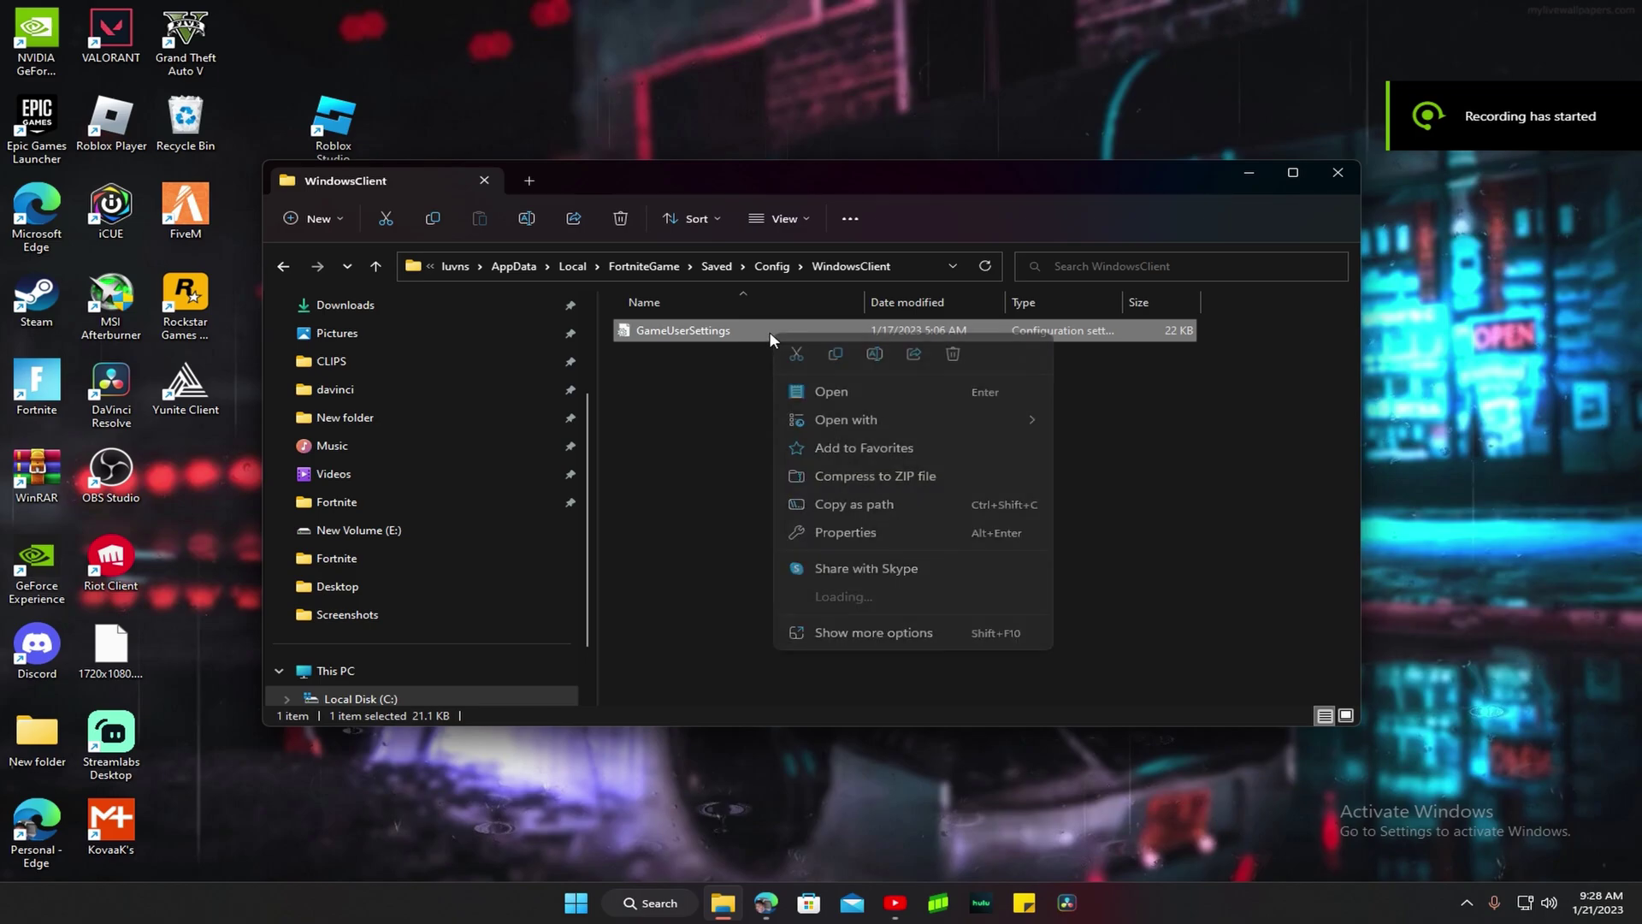
{"action": "left_click", "coordinate": [860, 524]}
{"action": "left_click", "coordinate": [895, 668]}
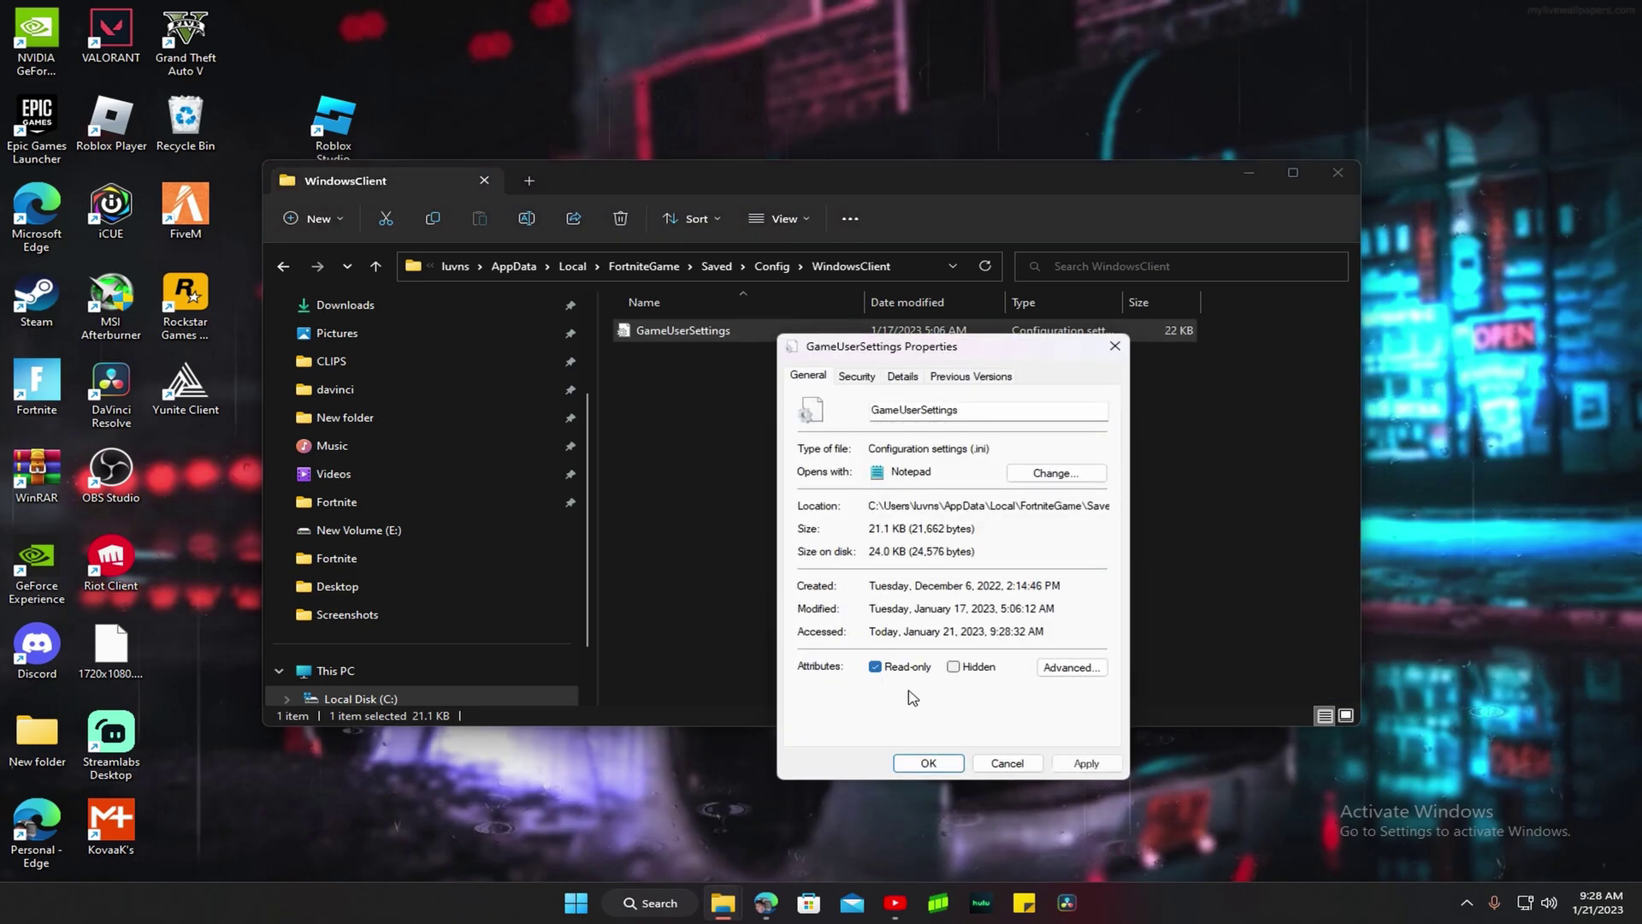
{"action": "left_click", "coordinate": [1086, 762]}
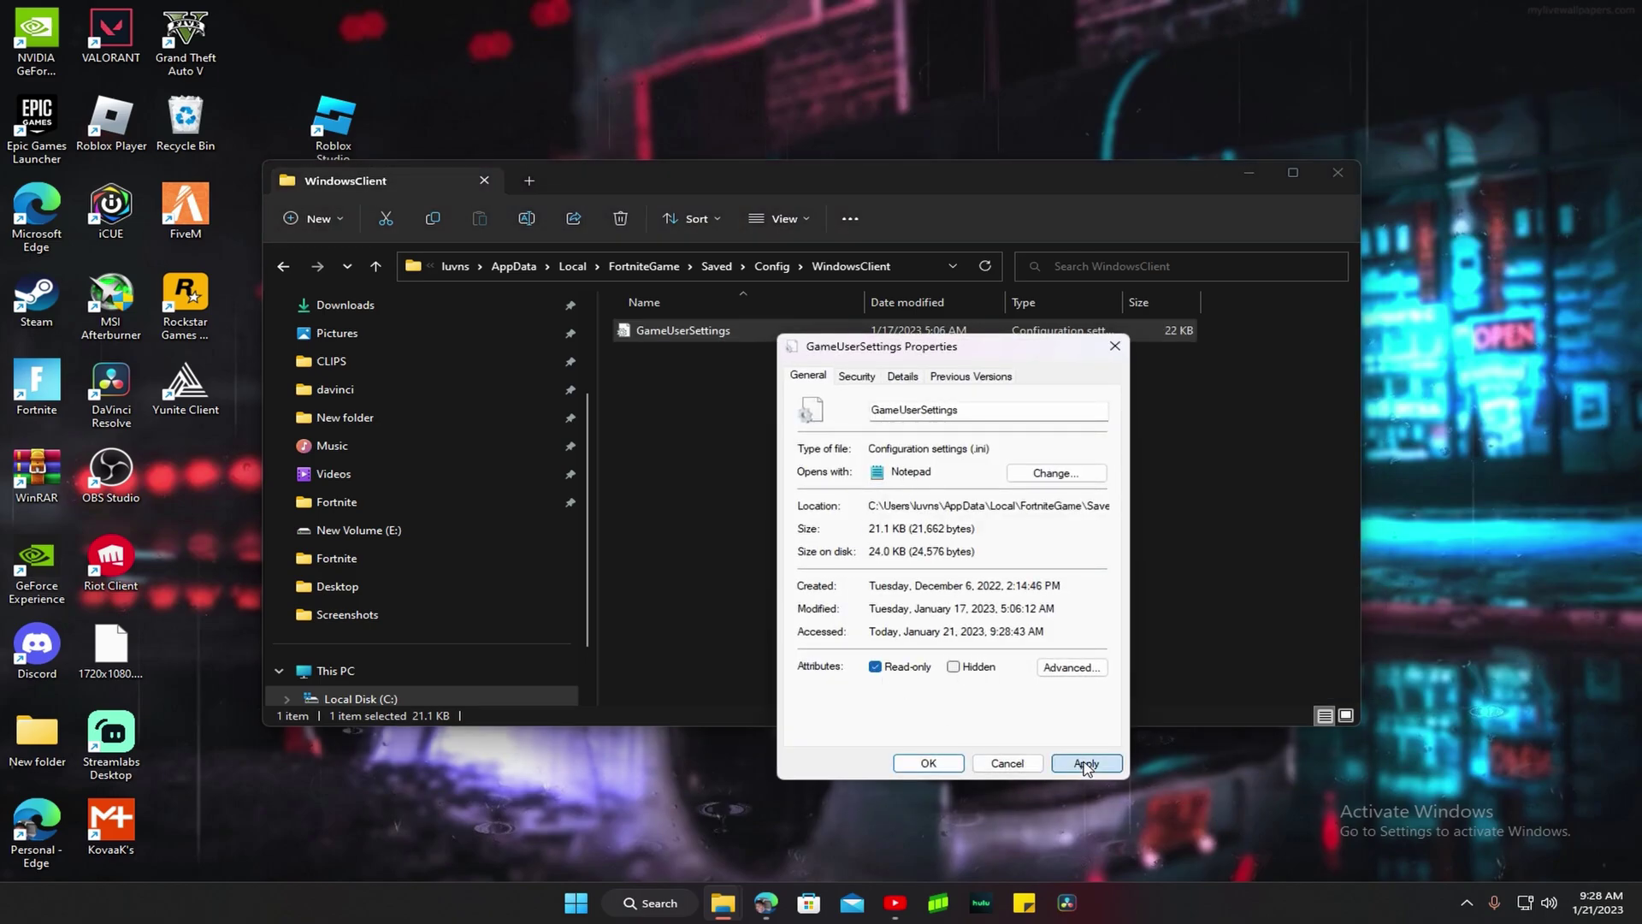
{"action": "left_click", "coordinate": [928, 763]}
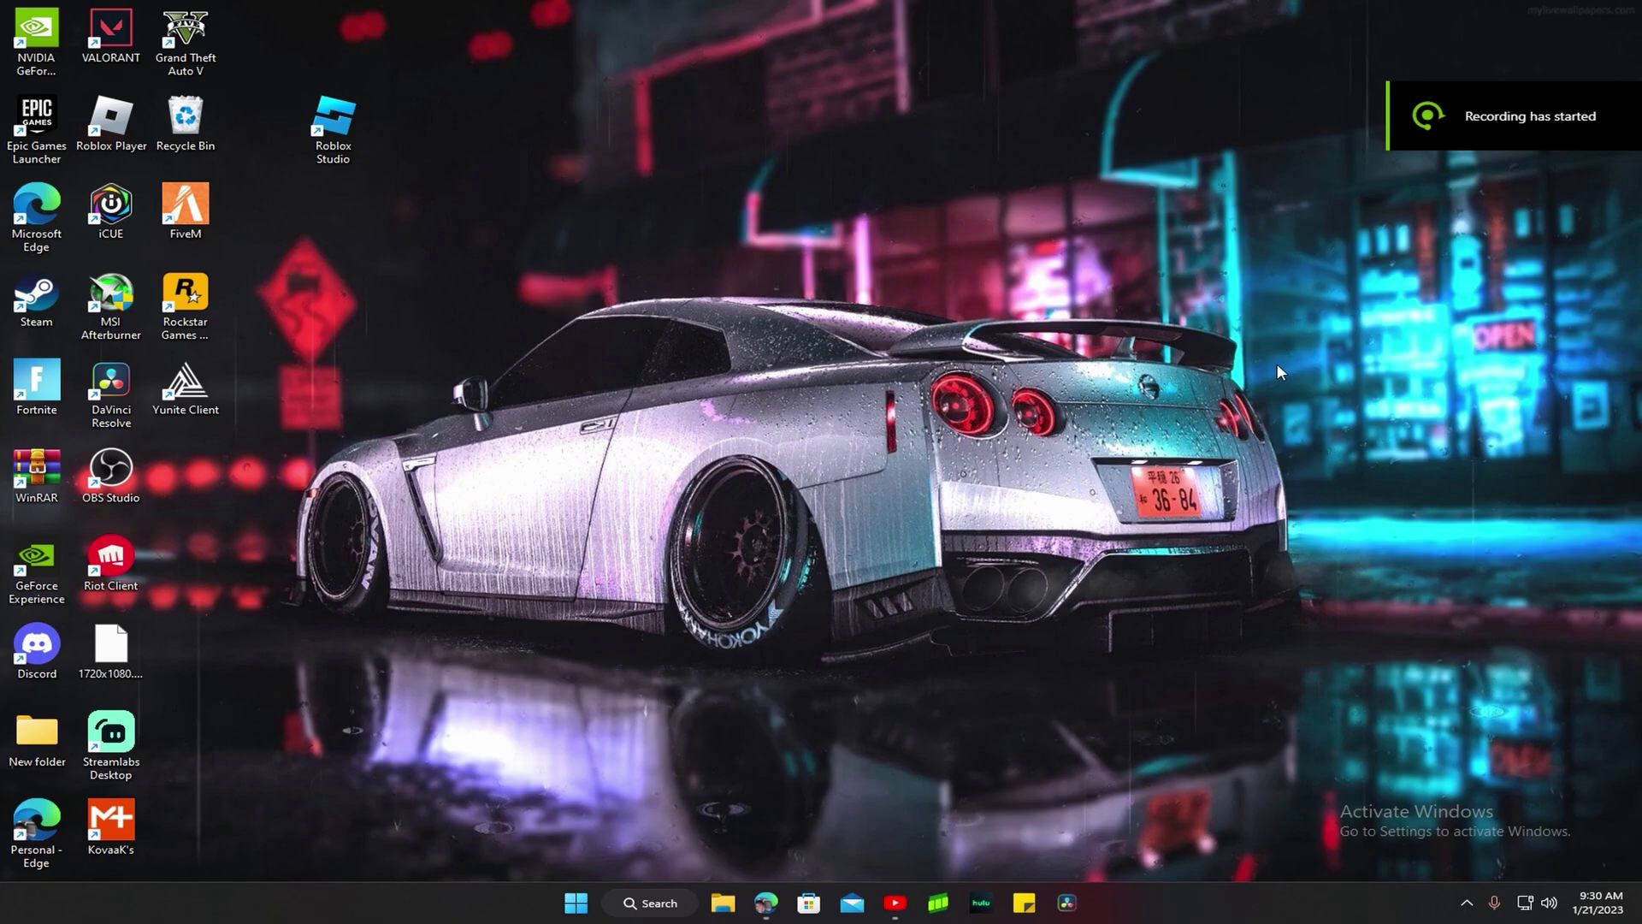
Open Command Prompt, run powercfg -duplicatescheme e9a42b02-d5df-448d-aa00-03f14749eb61 to add the Ultimate Performance power plan, and close the window.
{"action": "left_click", "coordinate": [637, 906]}
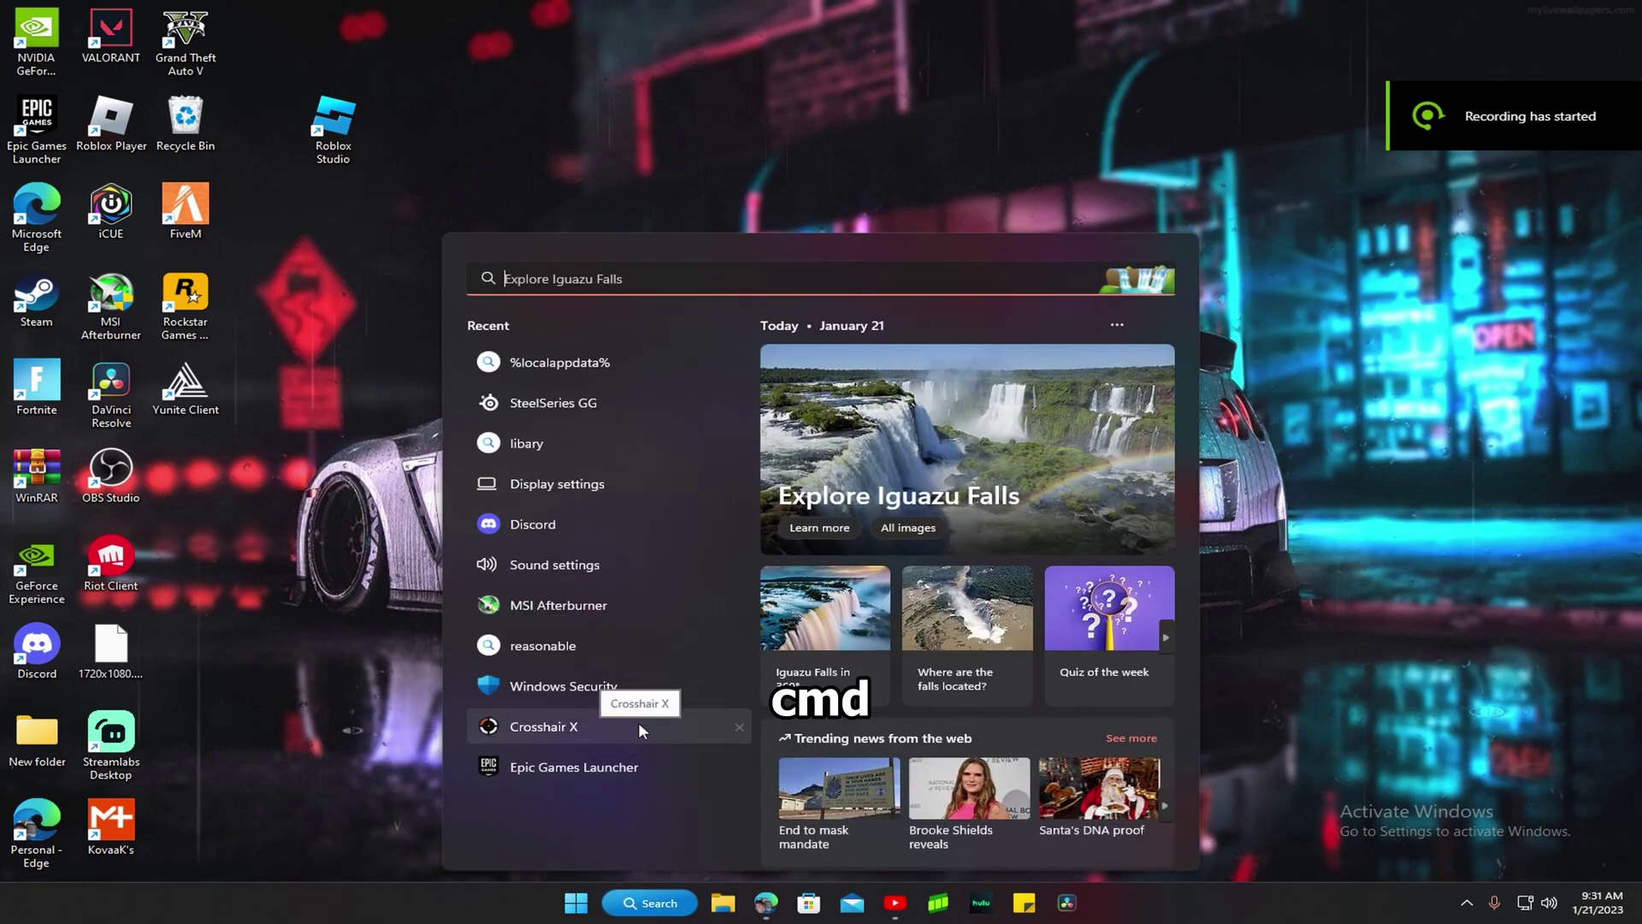
{"action": "type", "text": "CMD"}
{"action": "key", "text": "Return"}
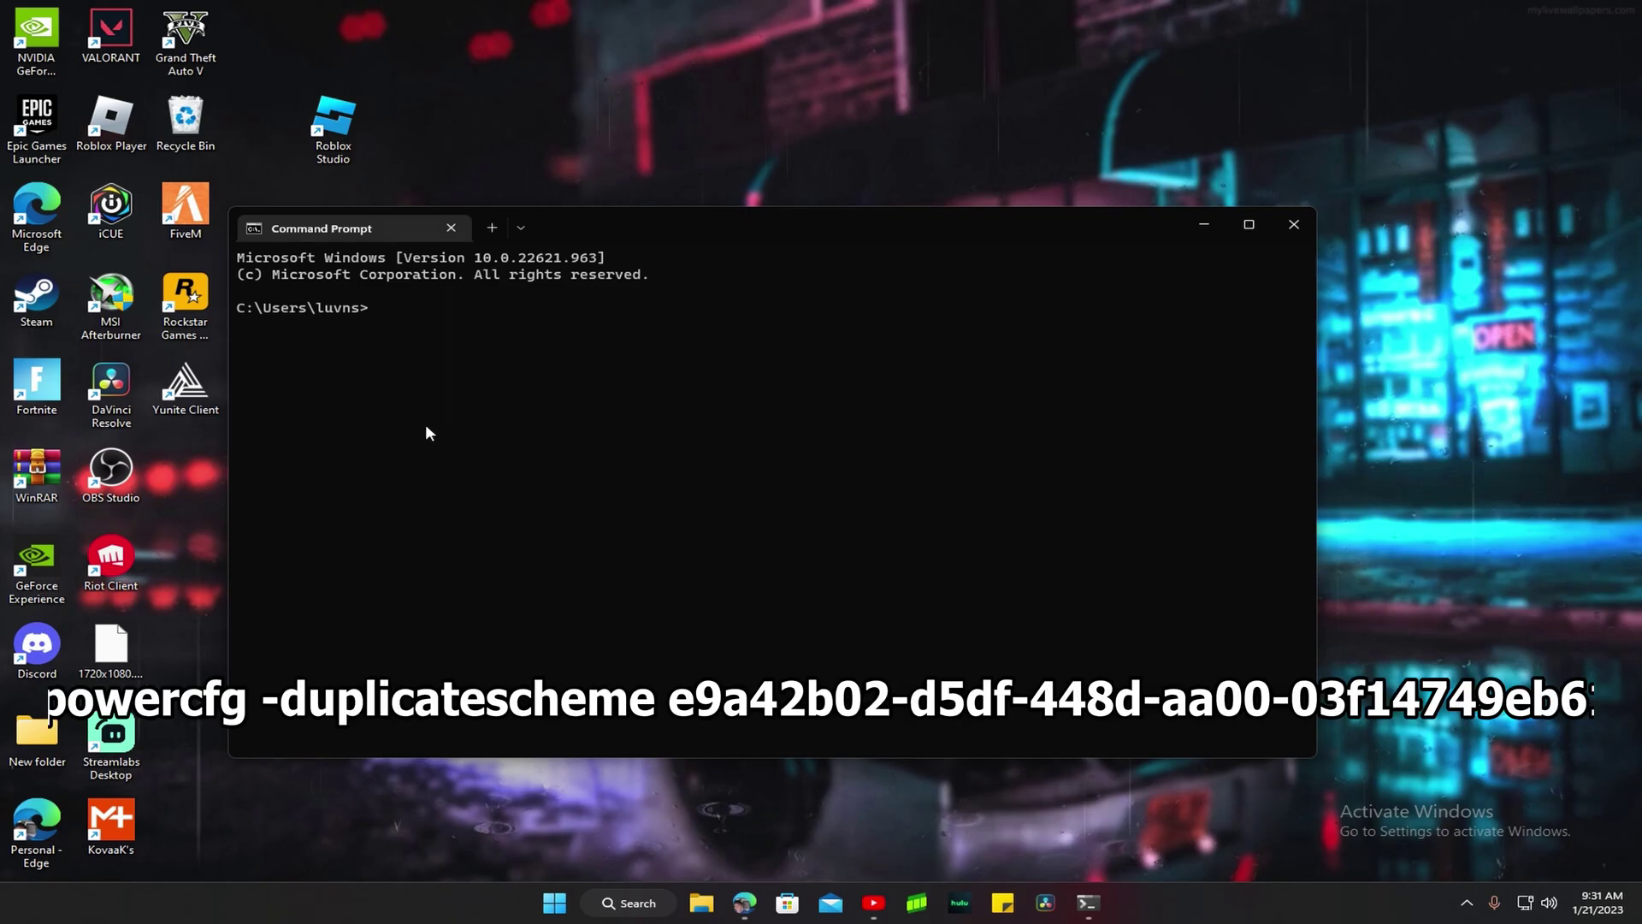
{"action": "type", "text": "powercfg -duplicatescheme e9a42b02-d5df-448d-aa00-03f14749eb61"}
{"action": "key", "text": "Return"}
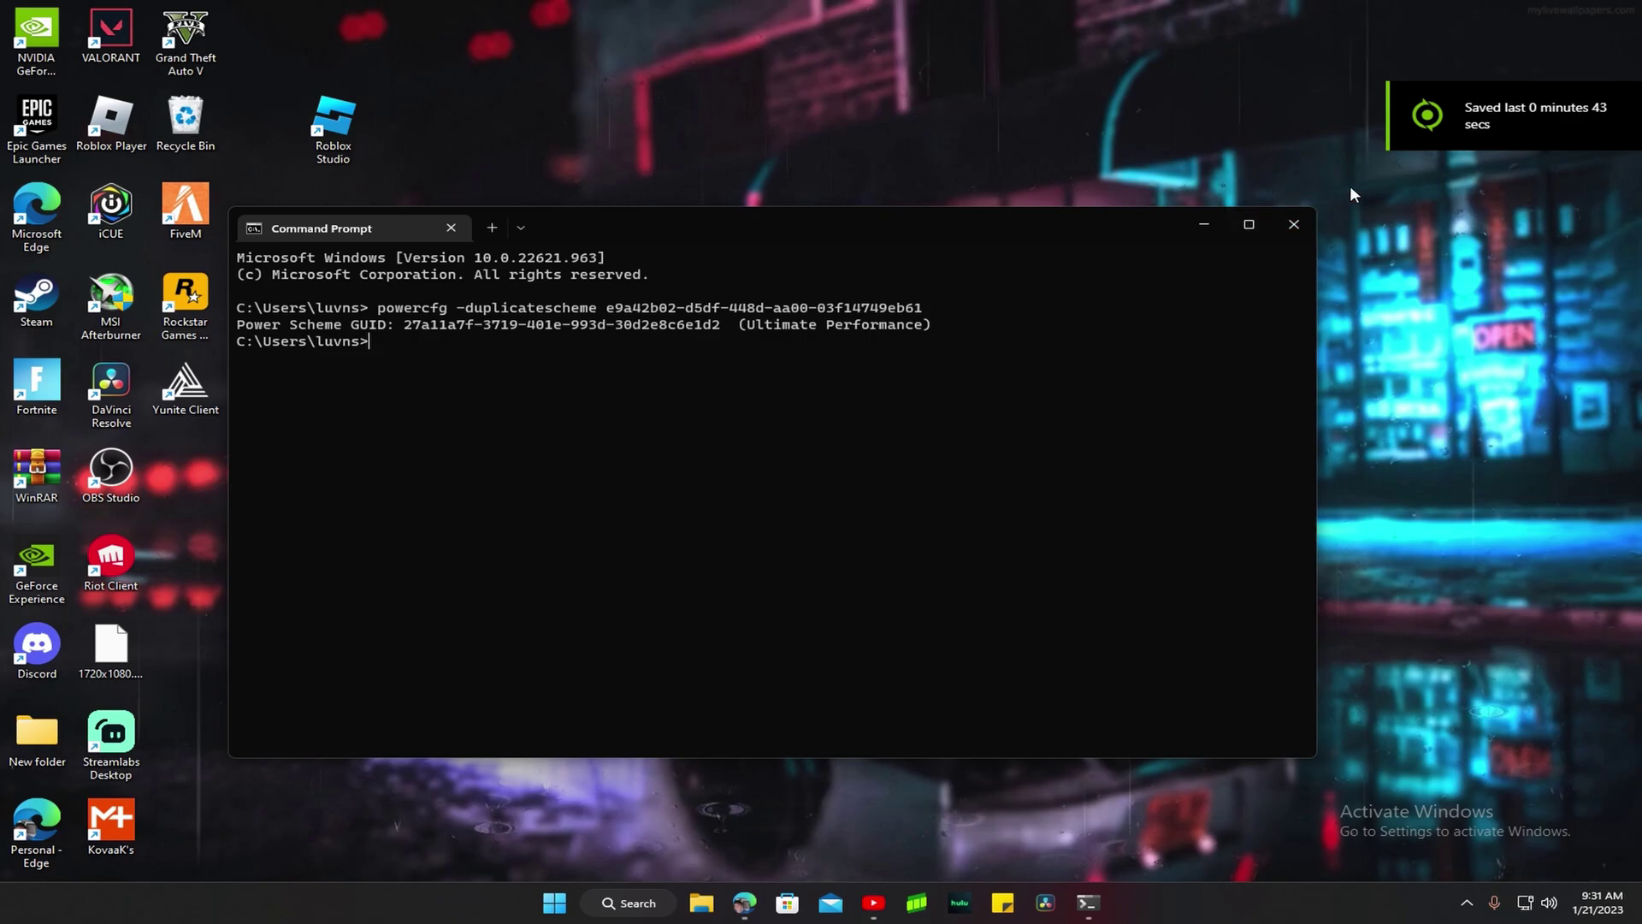
{"action": "left_click", "coordinate": [1305, 224]}
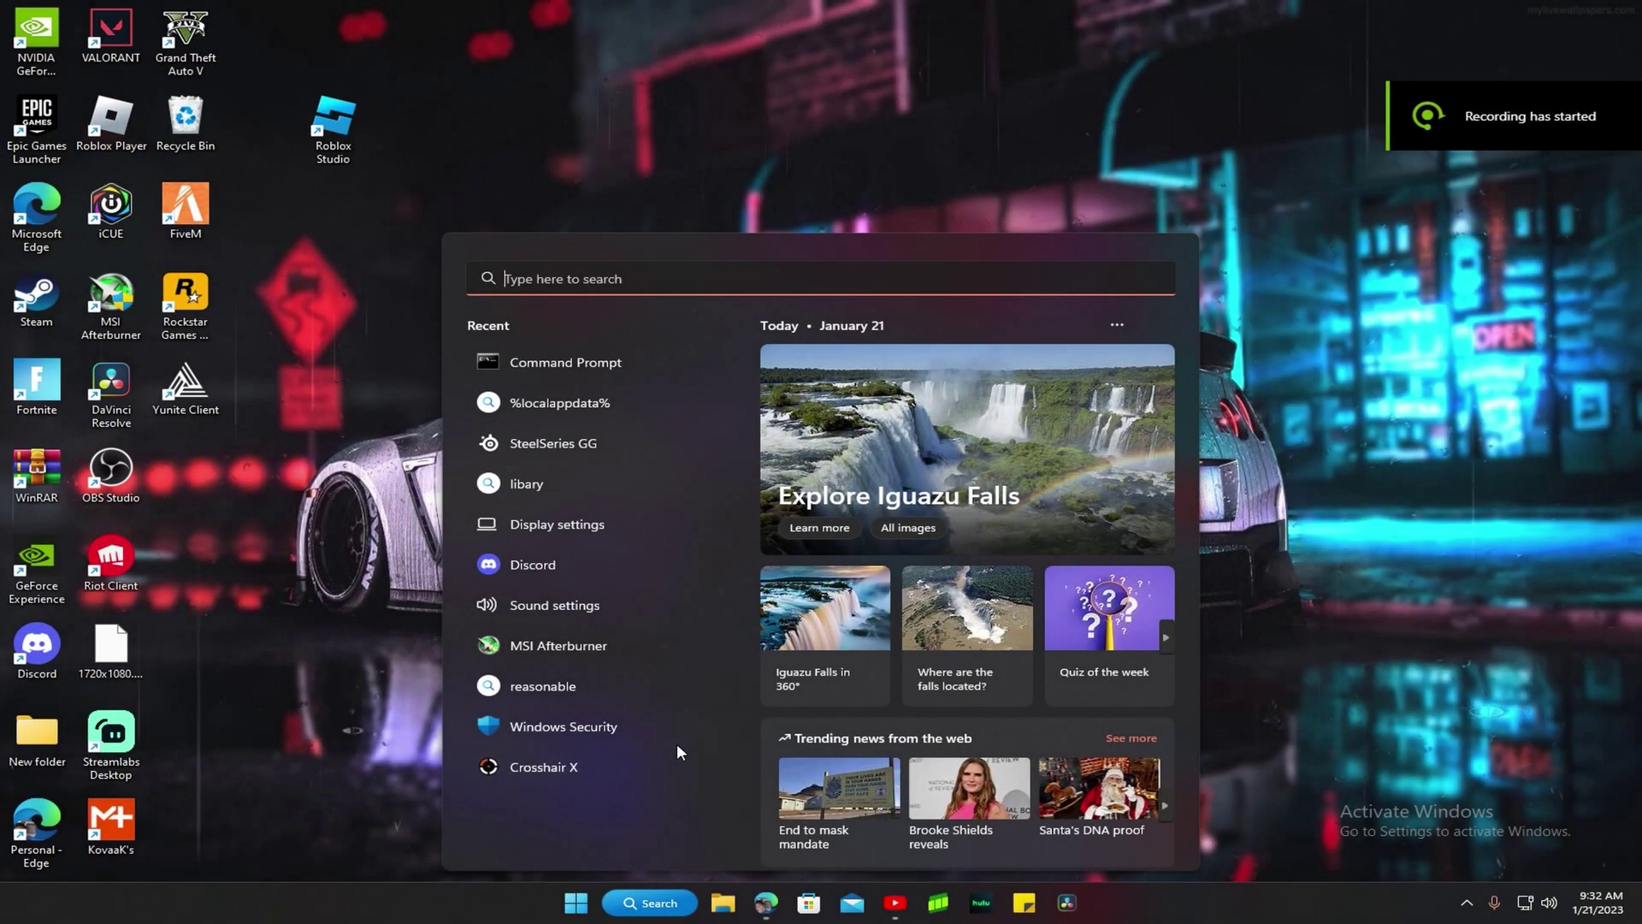
Open Power Options in Control Panel, choose the Ultimate Performance plan from the expanded plans and close Control Panel.
{"action": "type", "text": "CO"}
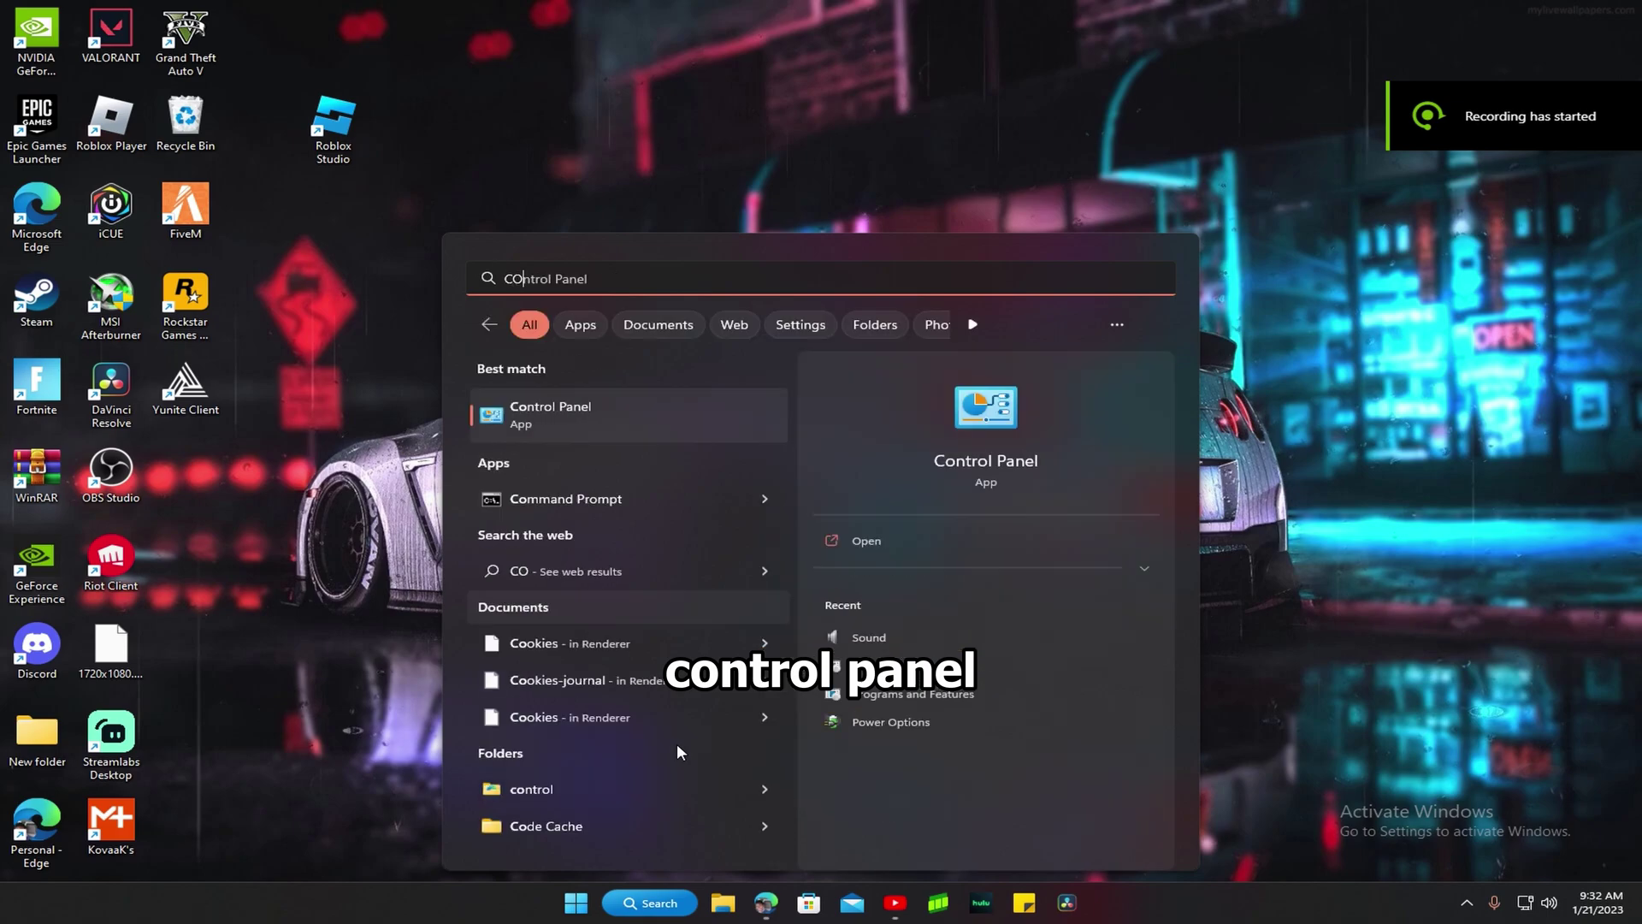
{"action": "type", "text": "NTR"}
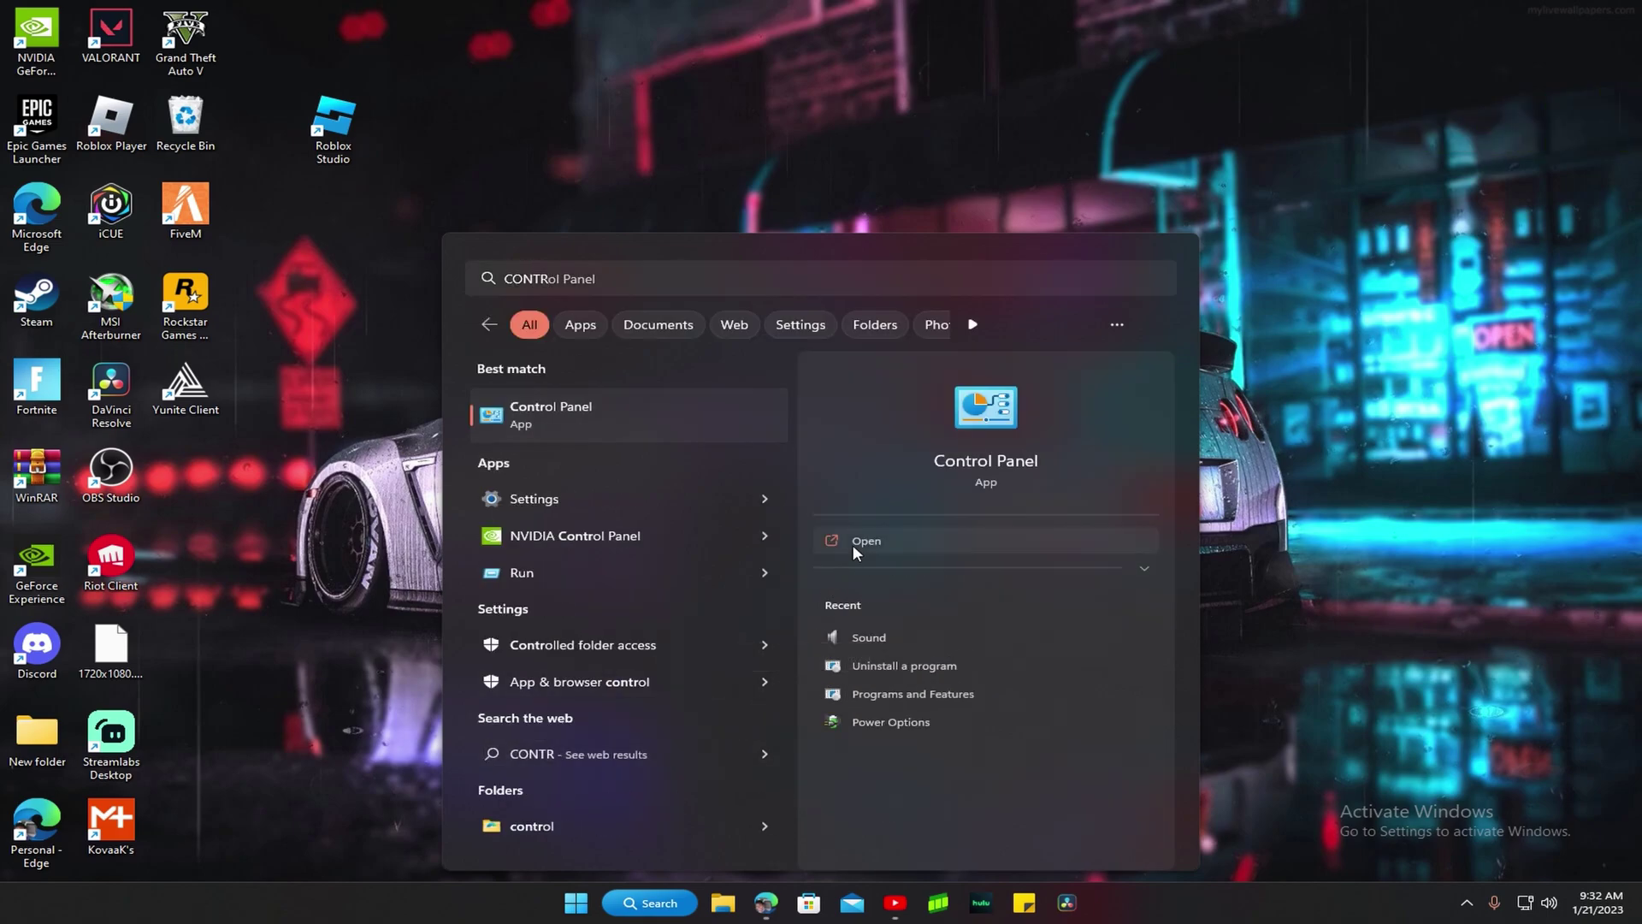
{"action": "left_click", "coordinate": [853, 543]}
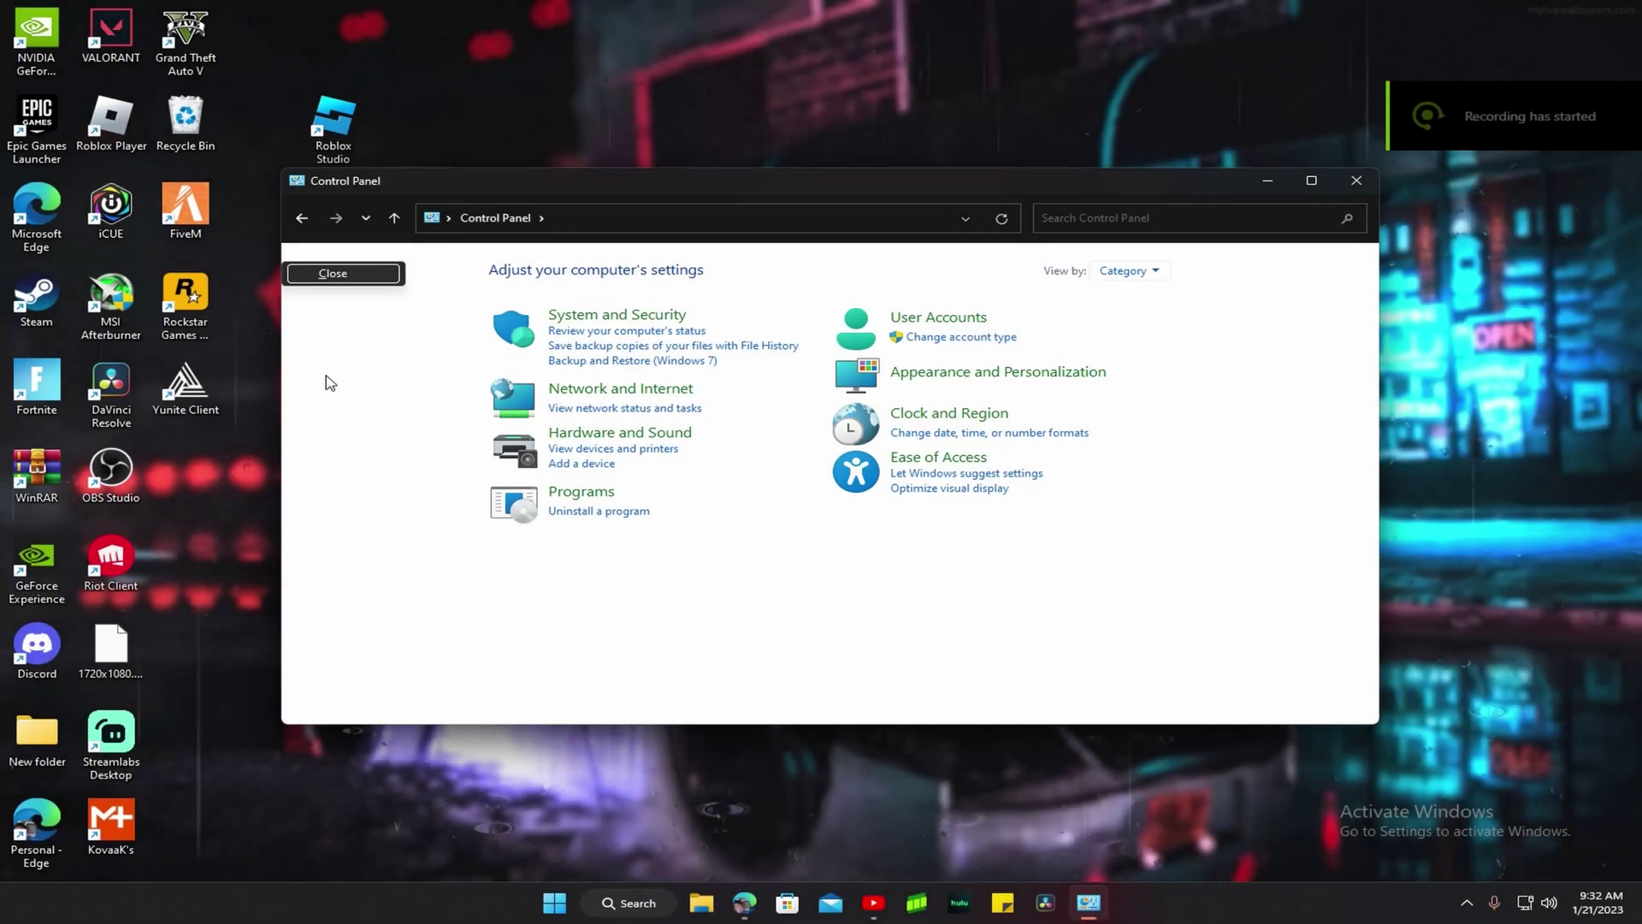
{"action": "left_click", "coordinate": [597, 317]}
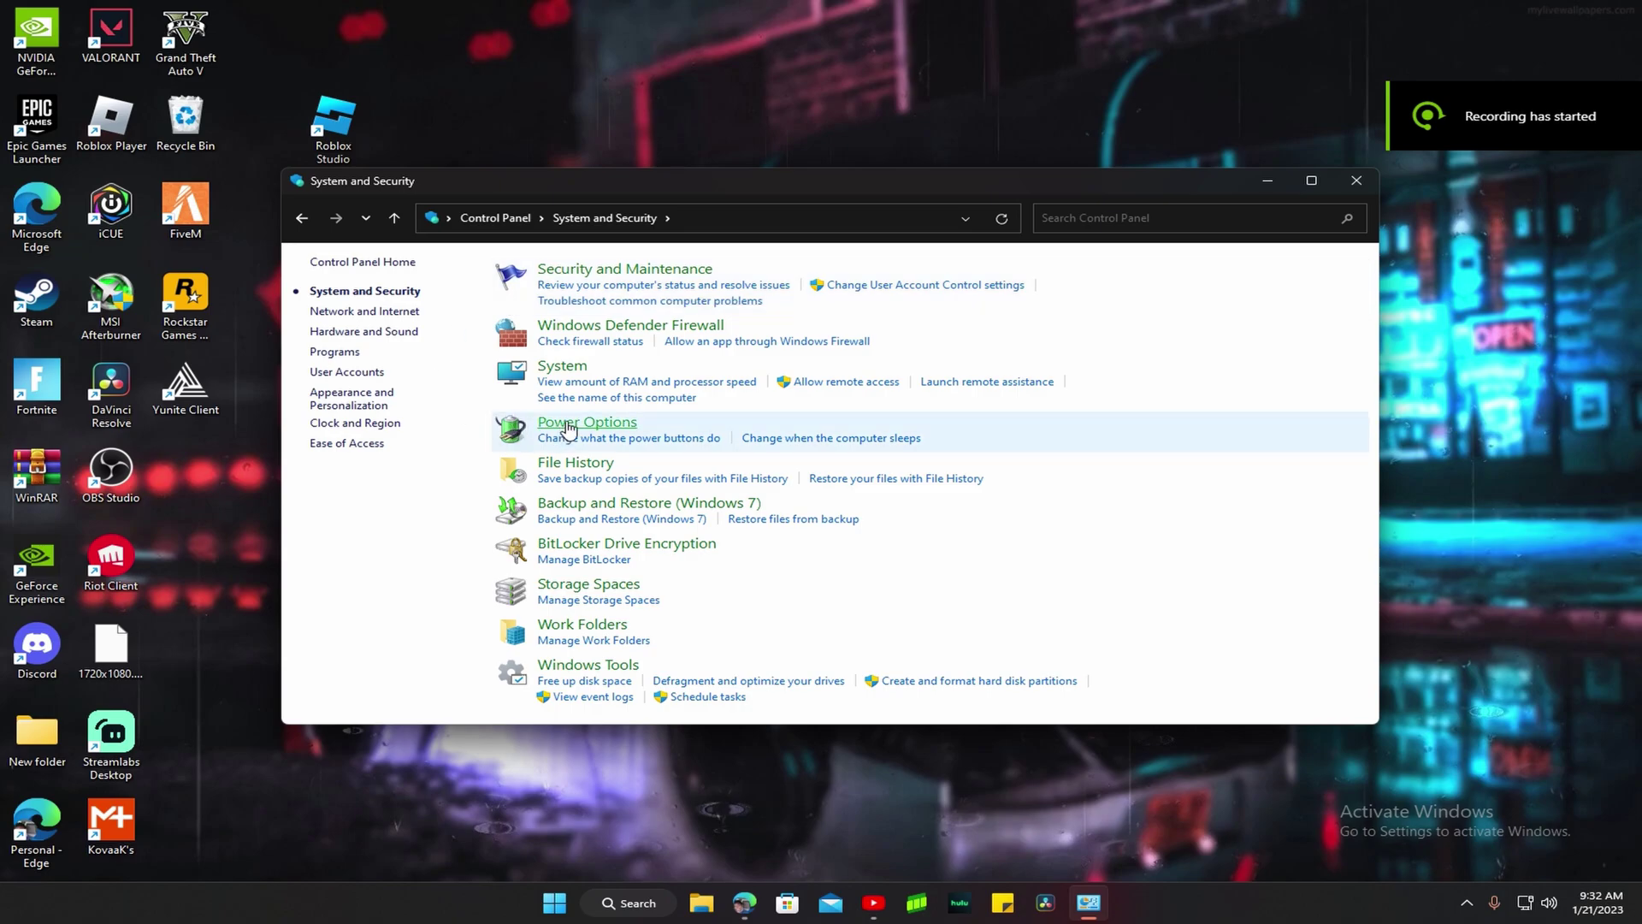
{"action": "left_click", "coordinate": [567, 425]}
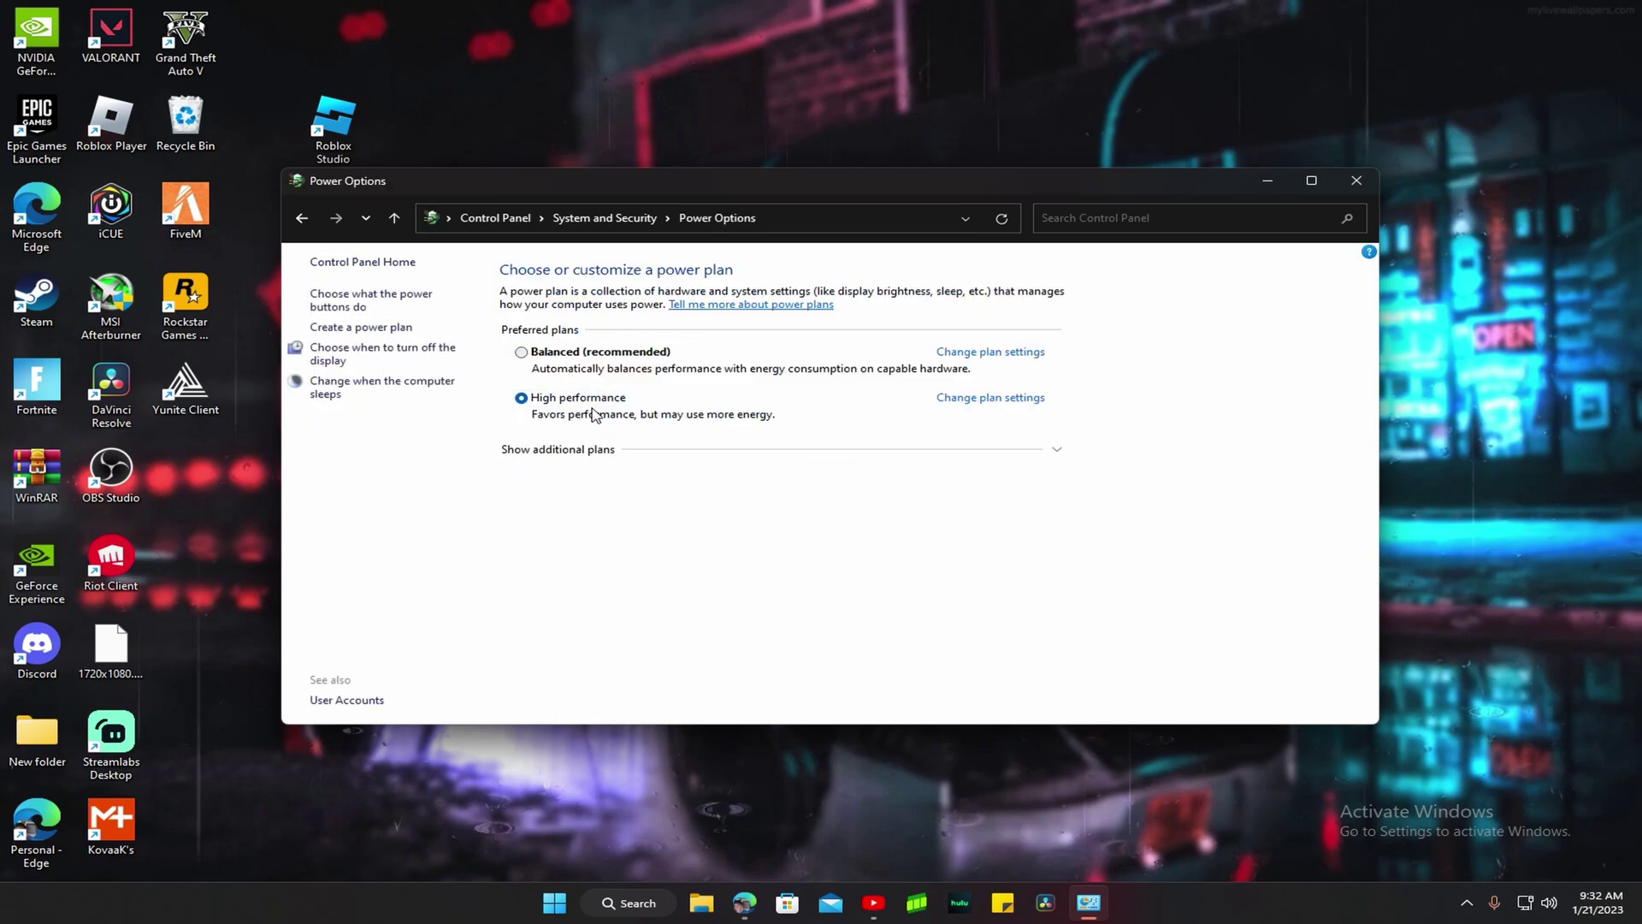
{"action": "left_click", "coordinate": [631, 446]}
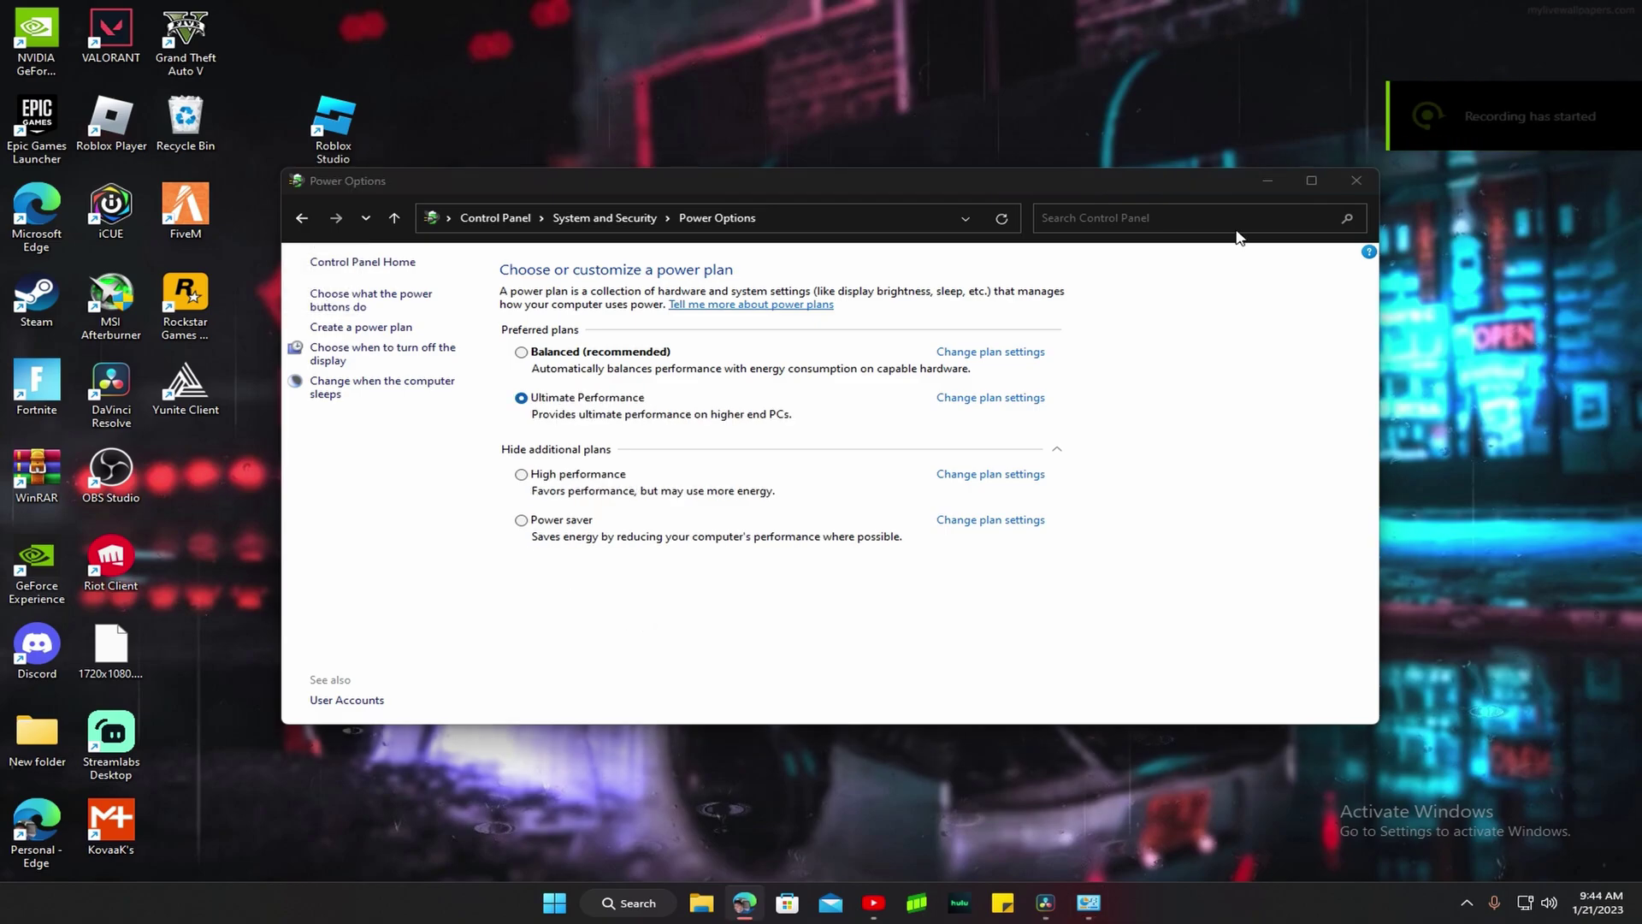
{"action": "left_click", "coordinate": [1356, 181]}
Reopen Control Panel and go to the Network and Sharing Center under Network and Internet.
{"action": "left_click", "coordinate": [654, 912]}
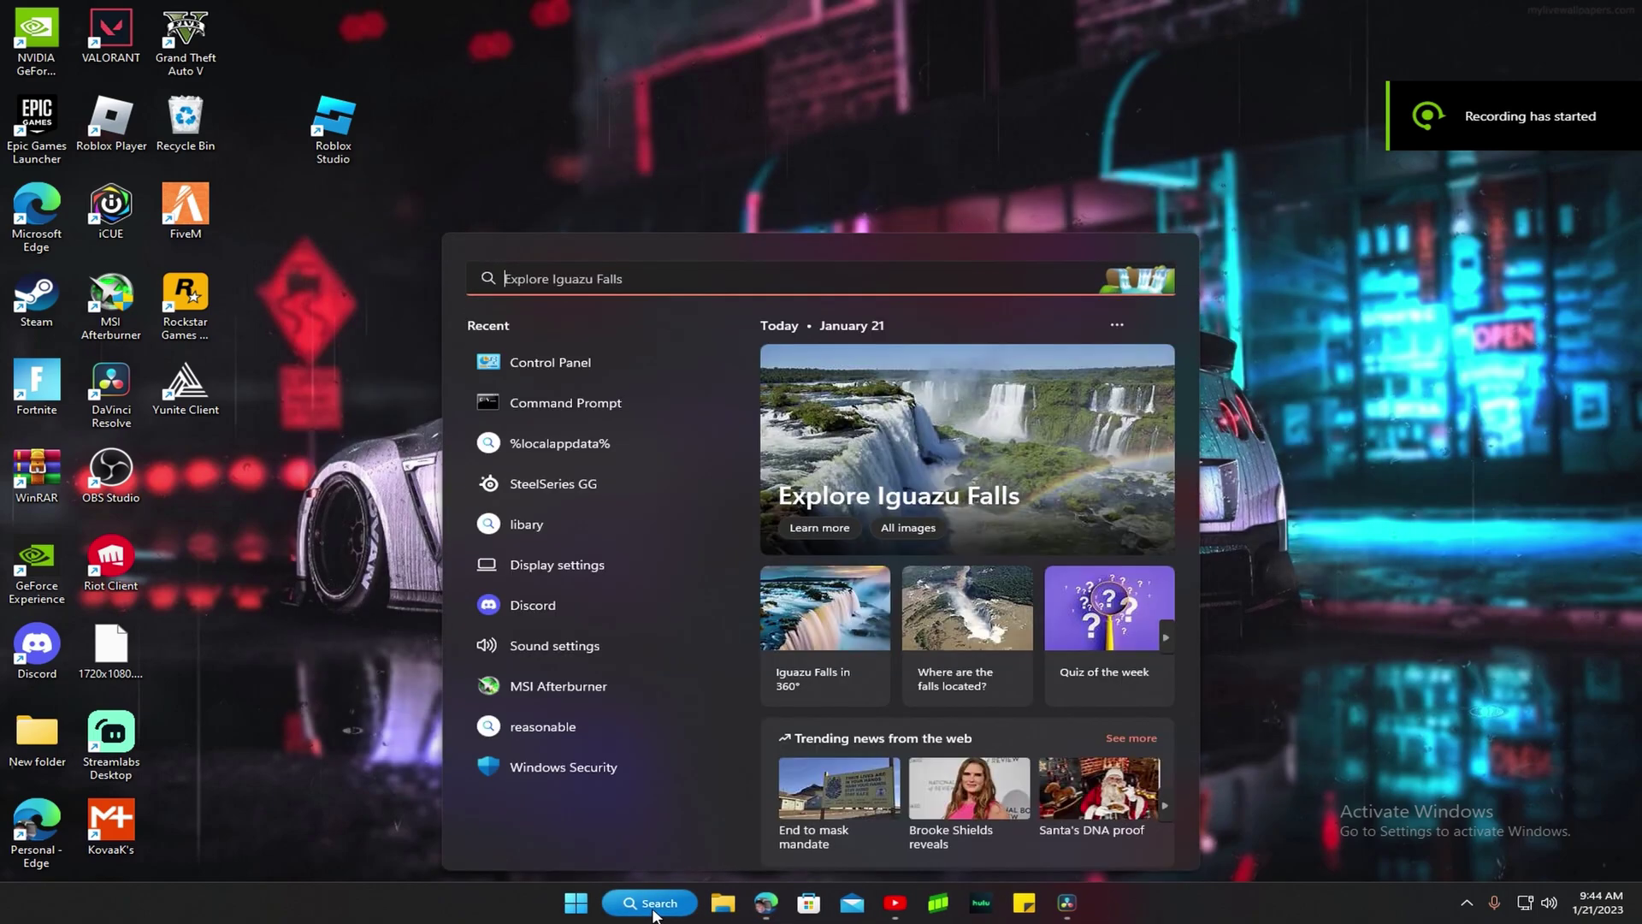
{"action": "left_click", "coordinate": [531, 363]}
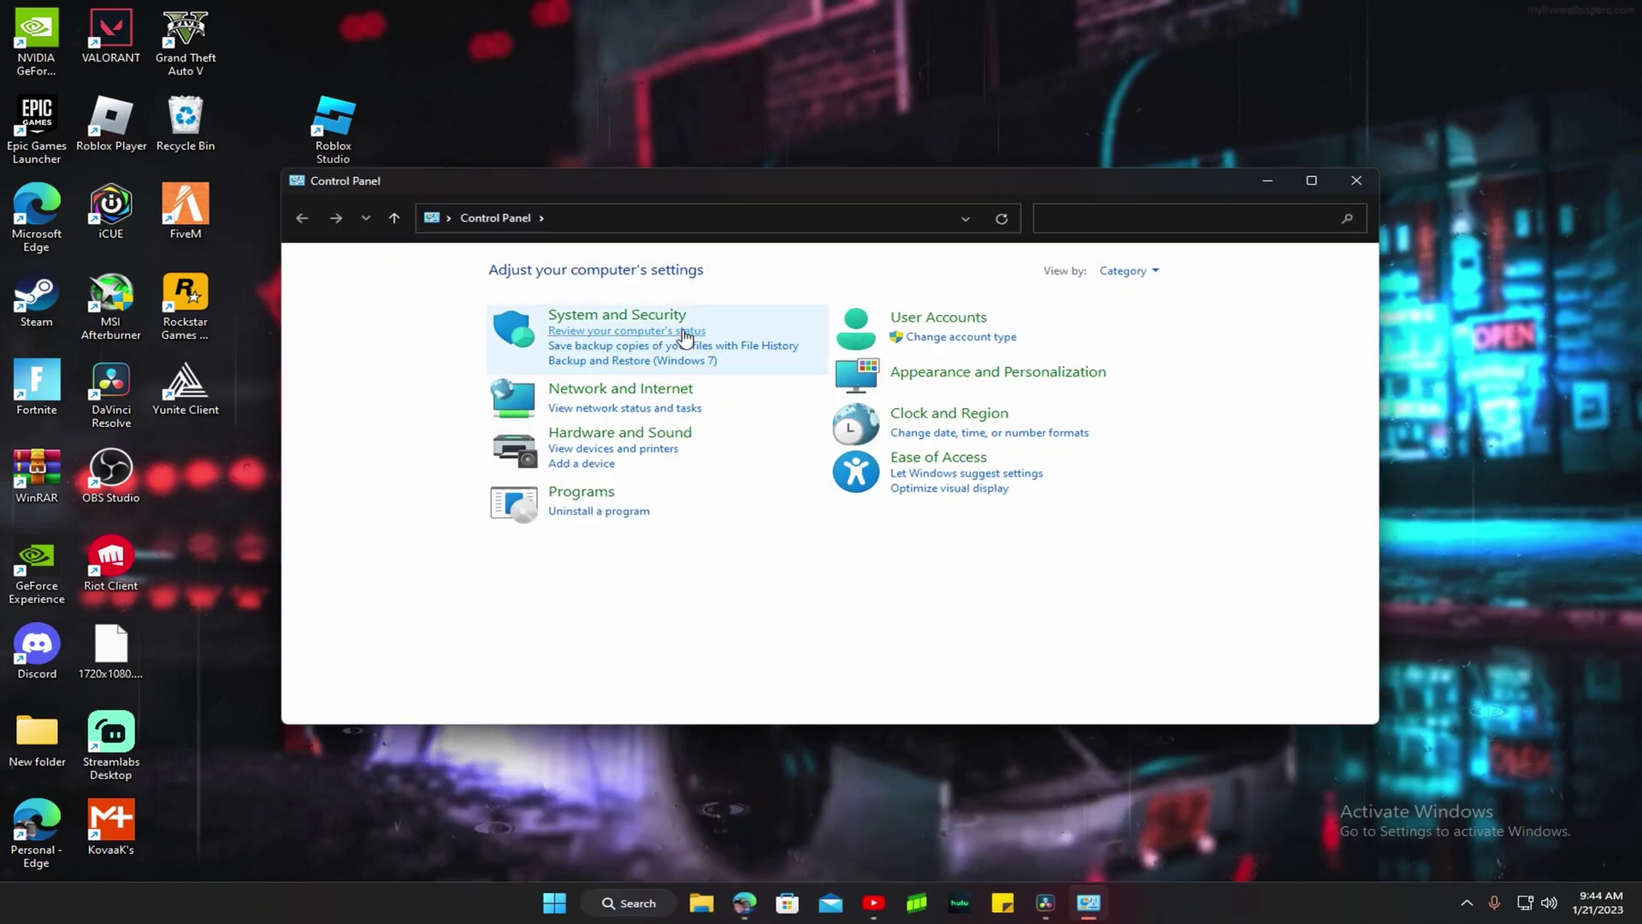
{"action": "left_click", "coordinate": [650, 316]}
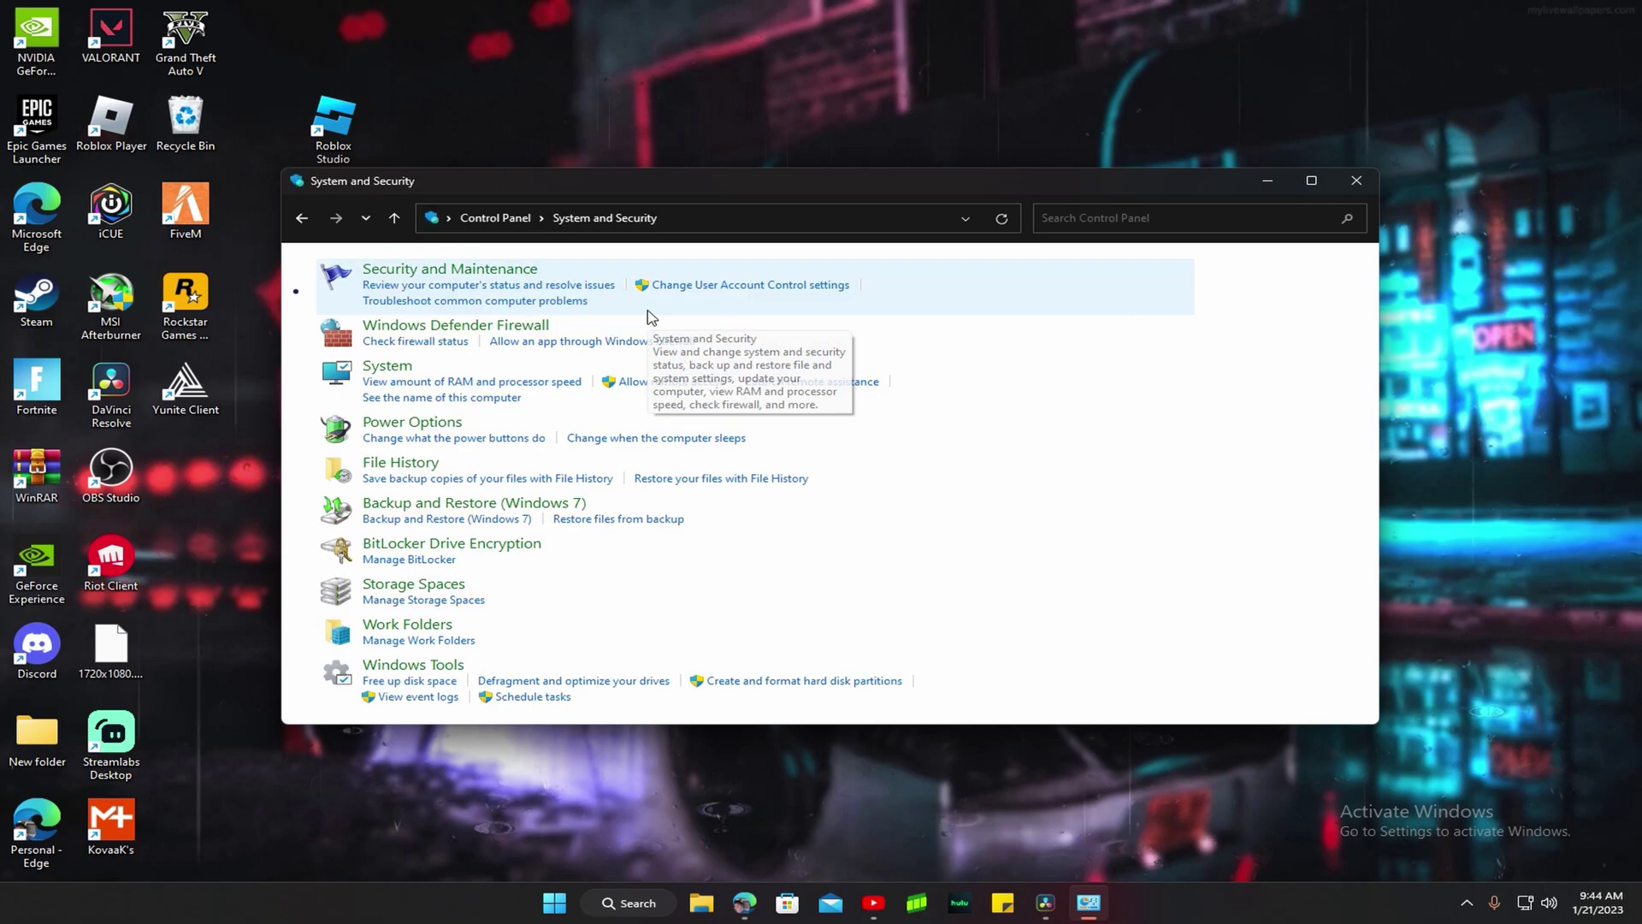
{"action": "left_click", "coordinate": [395, 219]}
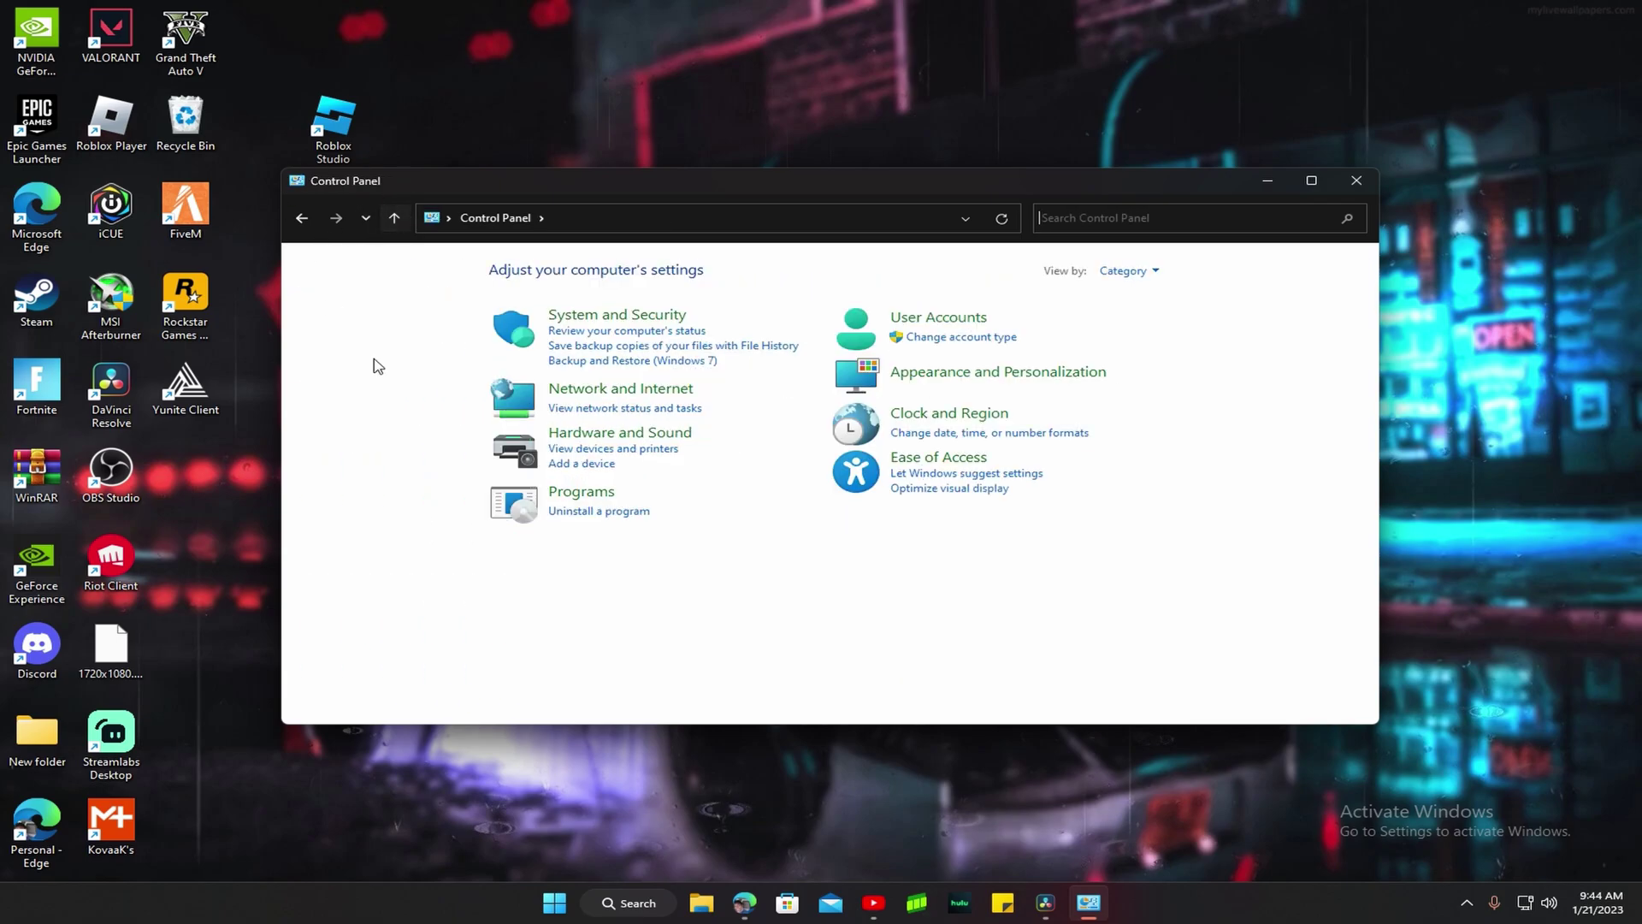
{"action": "left_click", "coordinate": [643, 394]}
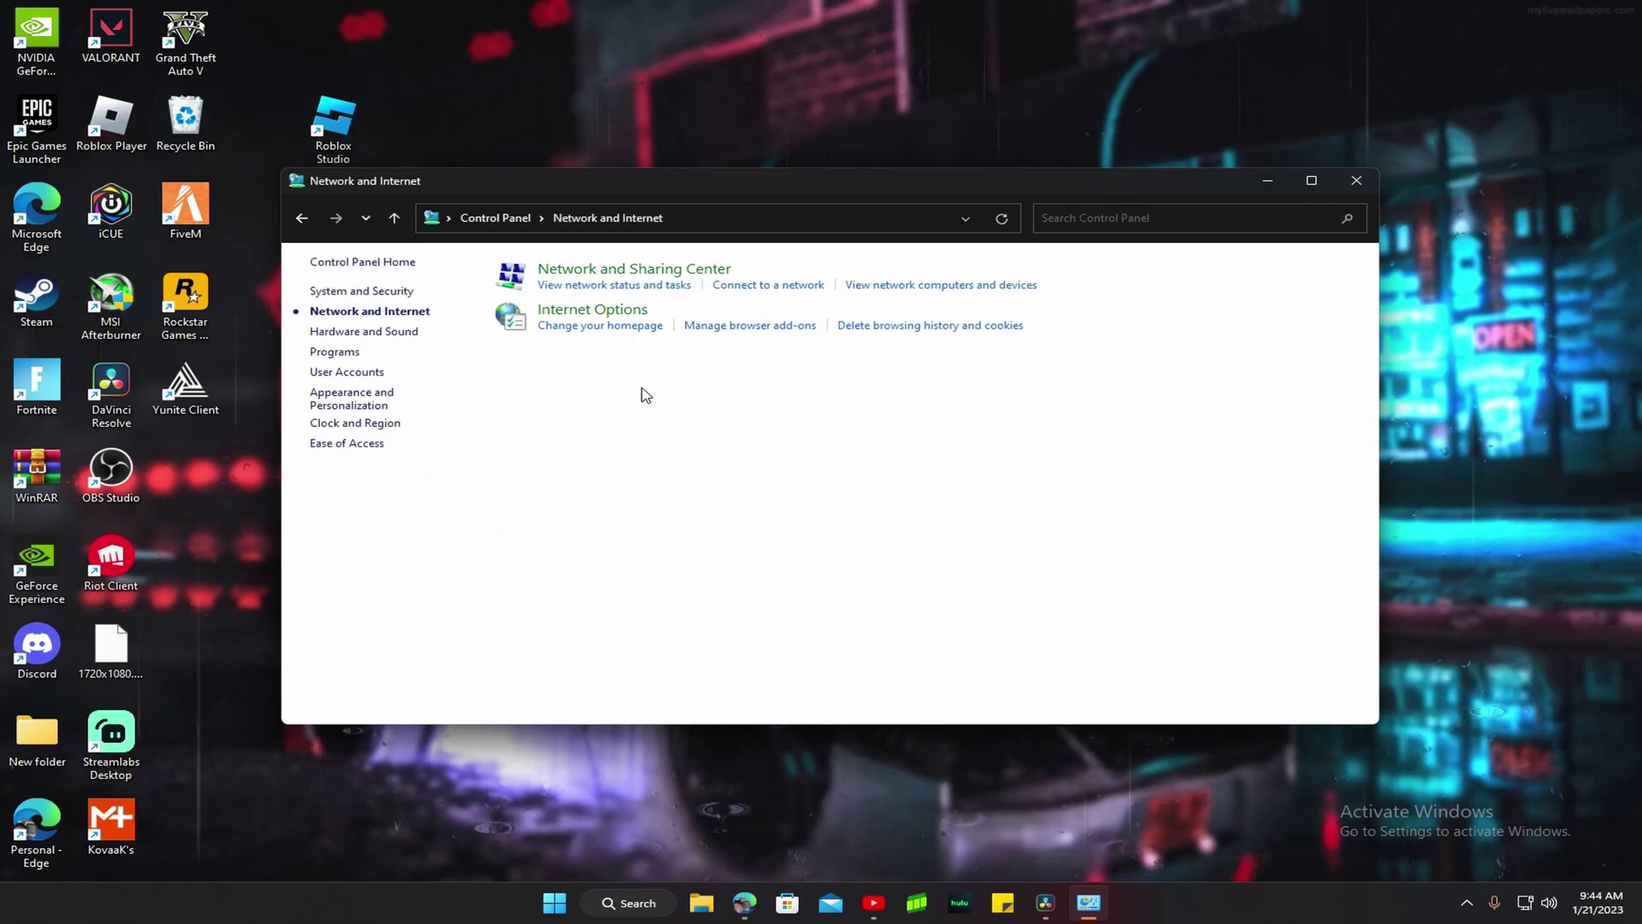
{"action": "left_click", "coordinate": [608, 272]}
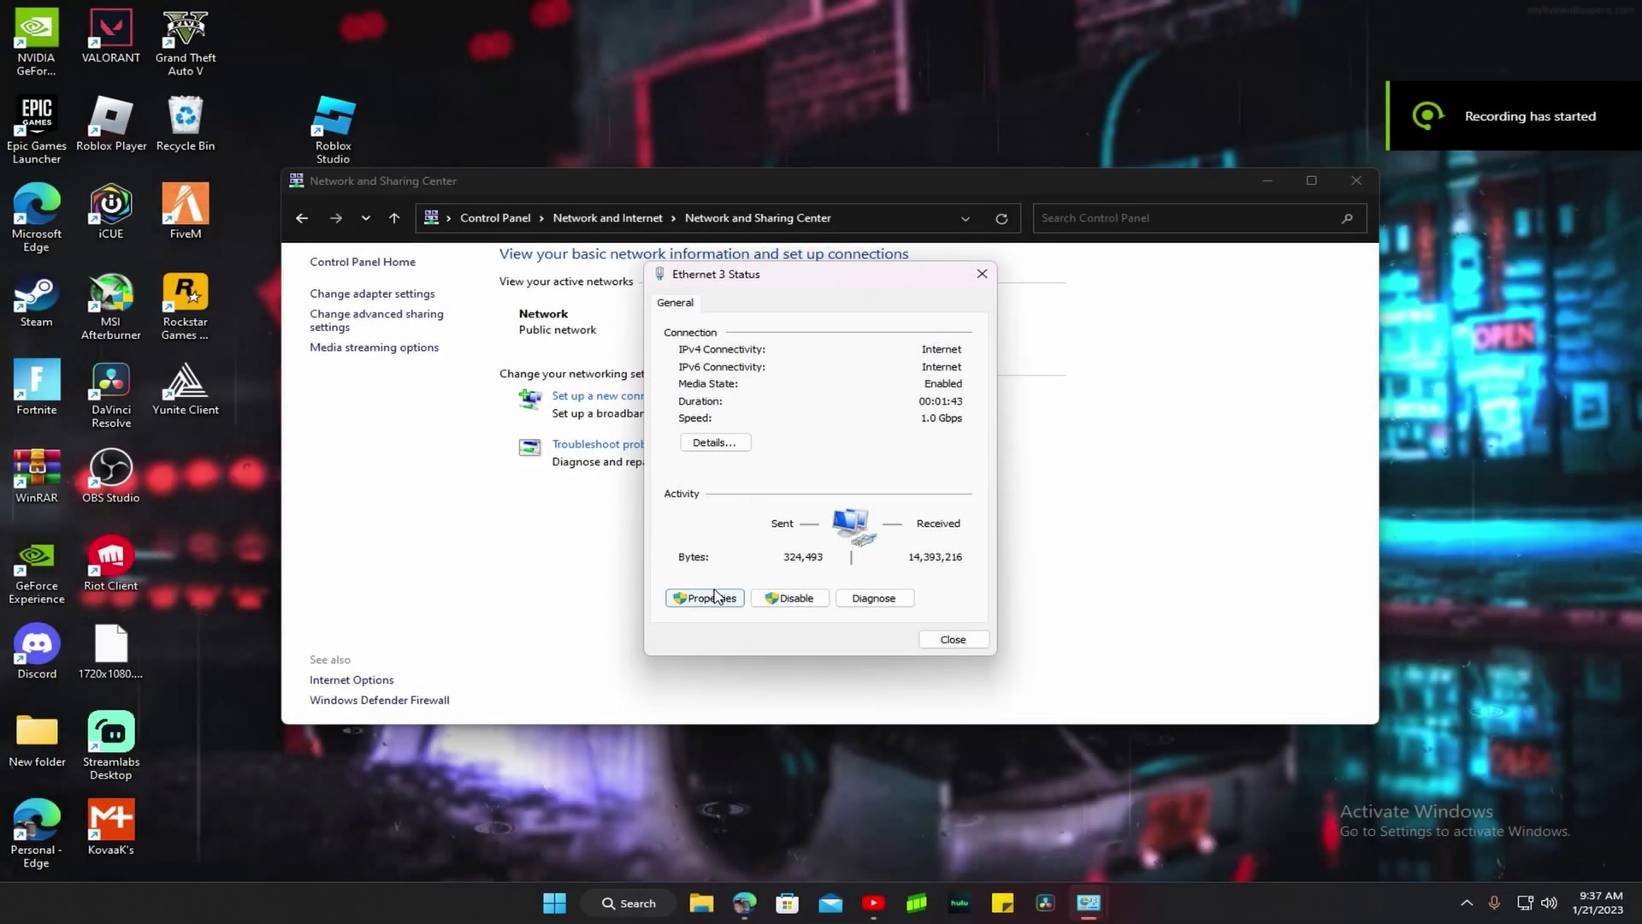
From the Ethernet 3 status, open the advanced configuration of the Realtek Gaming 2.5GbE Family Controller.
{"action": "left_click", "coordinate": [700, 594]}
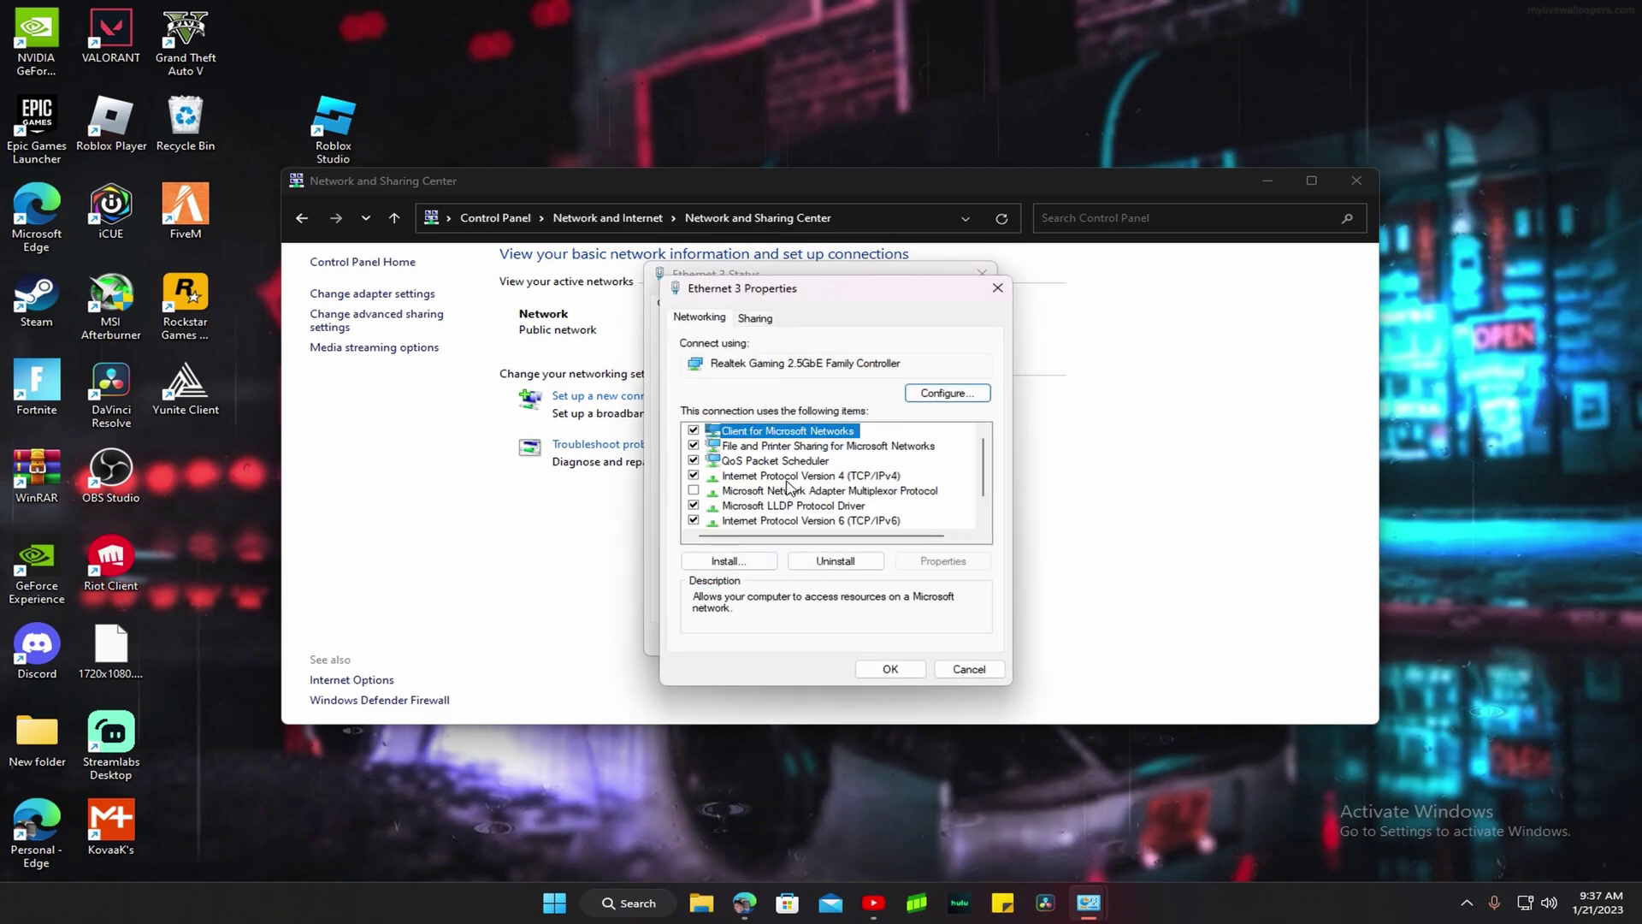
{"action": "left_click", "coordinate": [948, 392]}
{"action": "left_click", "coordinate": [120, 67]}
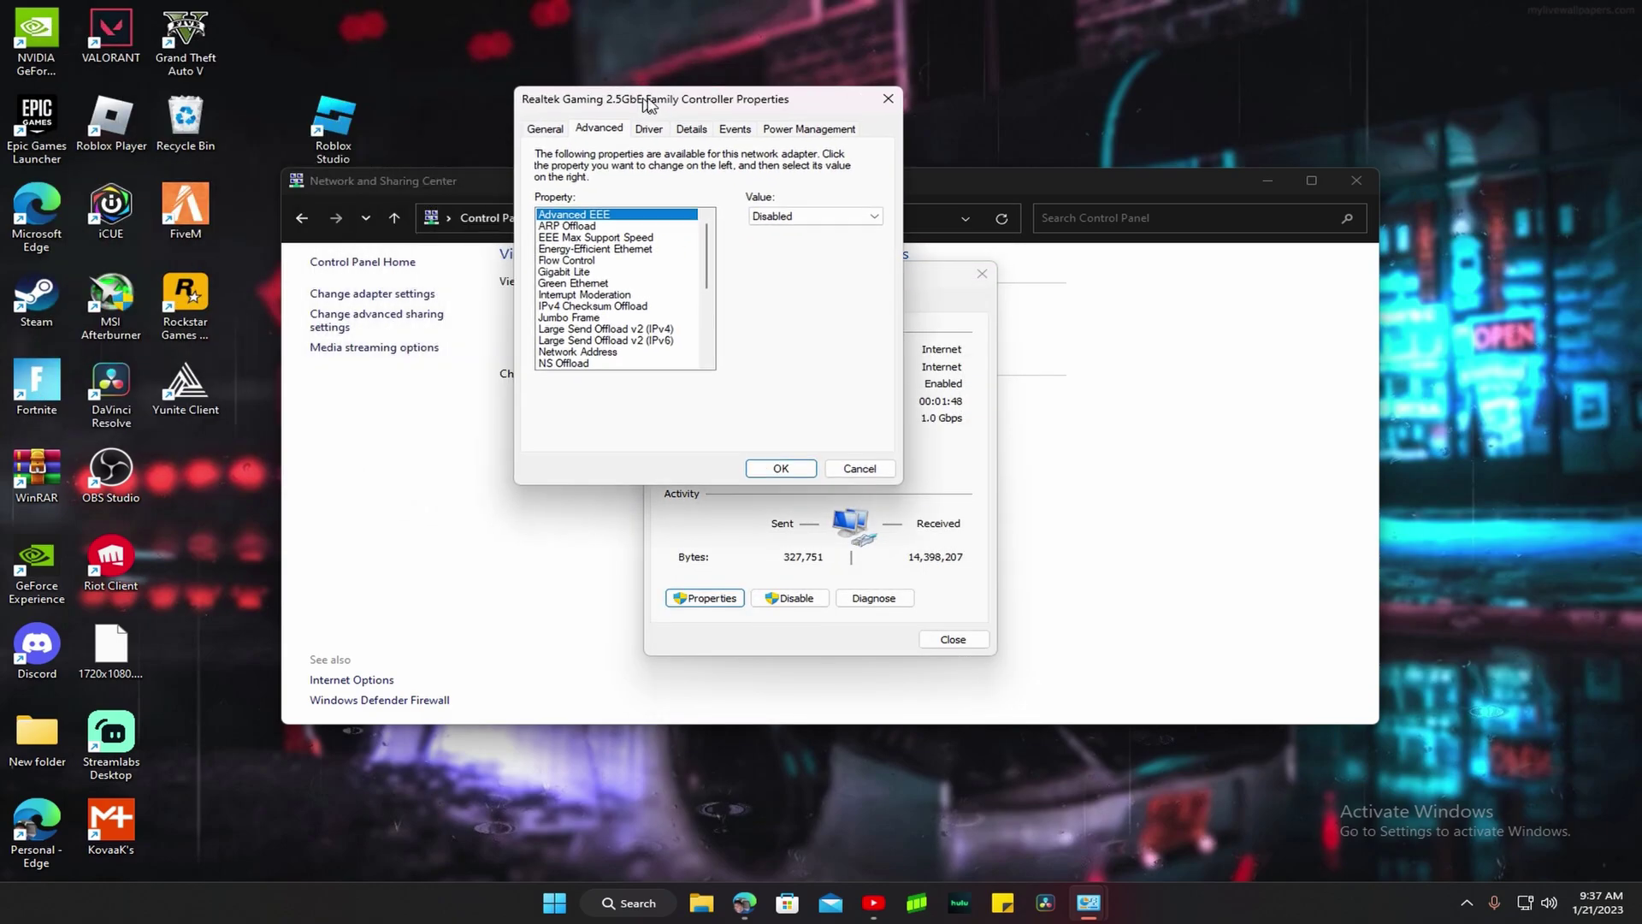
Check the adapter's advanced values for Energy-Efficient Ethernet, Green Ethernet, Gigabit Lite and Power Saving Mode.
{"action": "left_click", "coordinate": [777, 270]}
{"action": "left_click", "coordinate": [802, 290]}
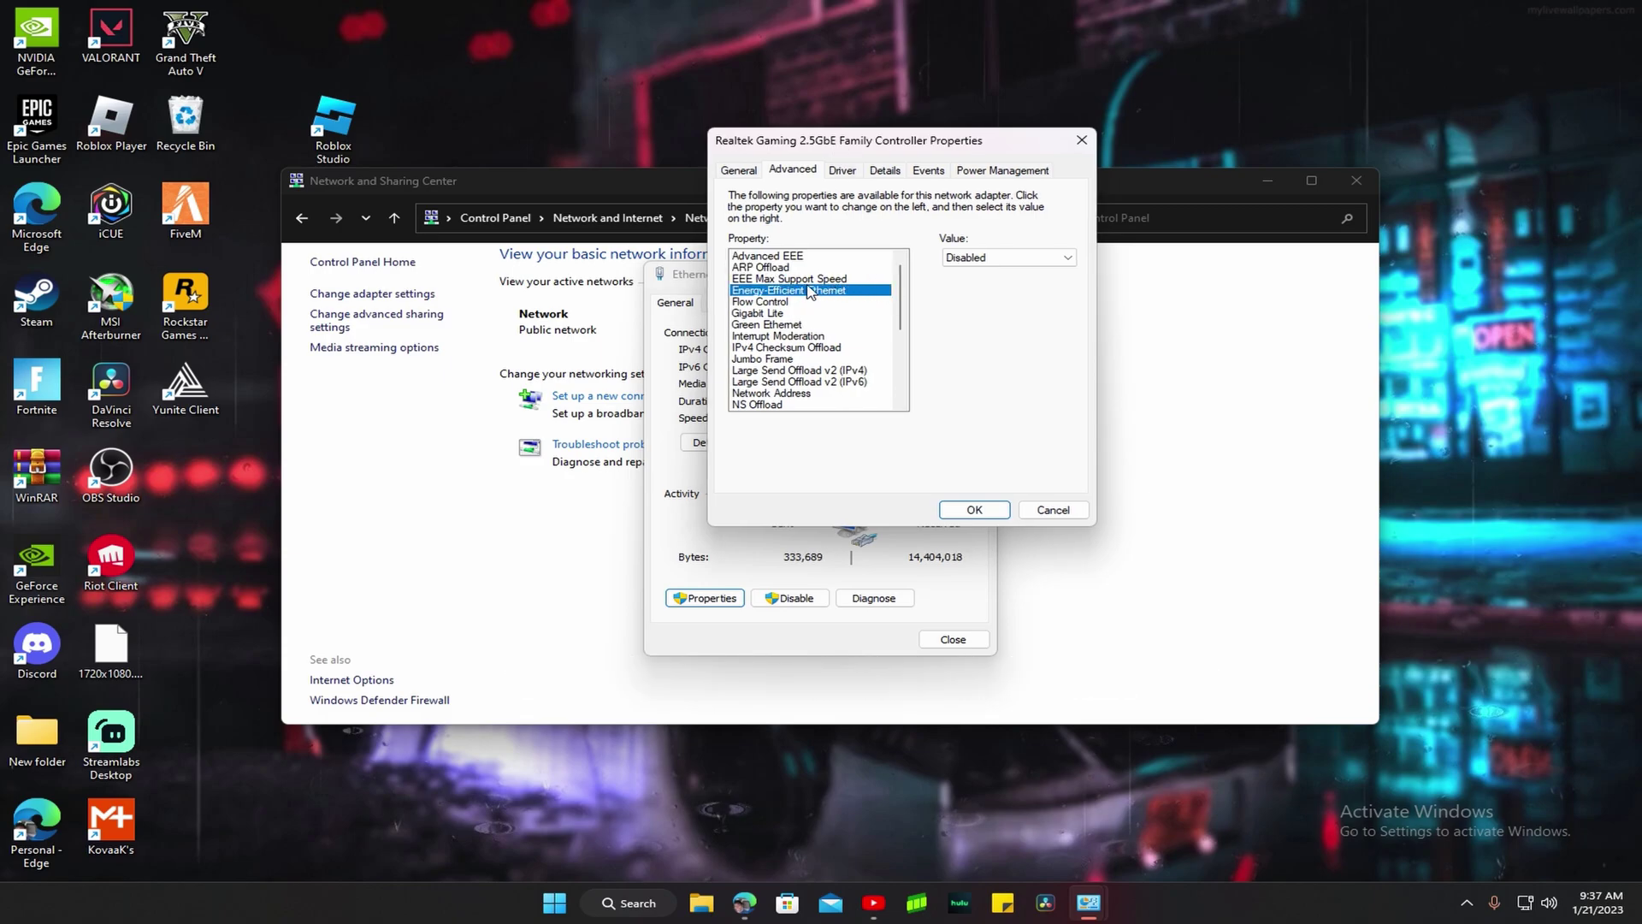
{"action": "left_click", "coordinate": [801, 326]}
{"action": "left_click", "coordinate": [851, 313]}
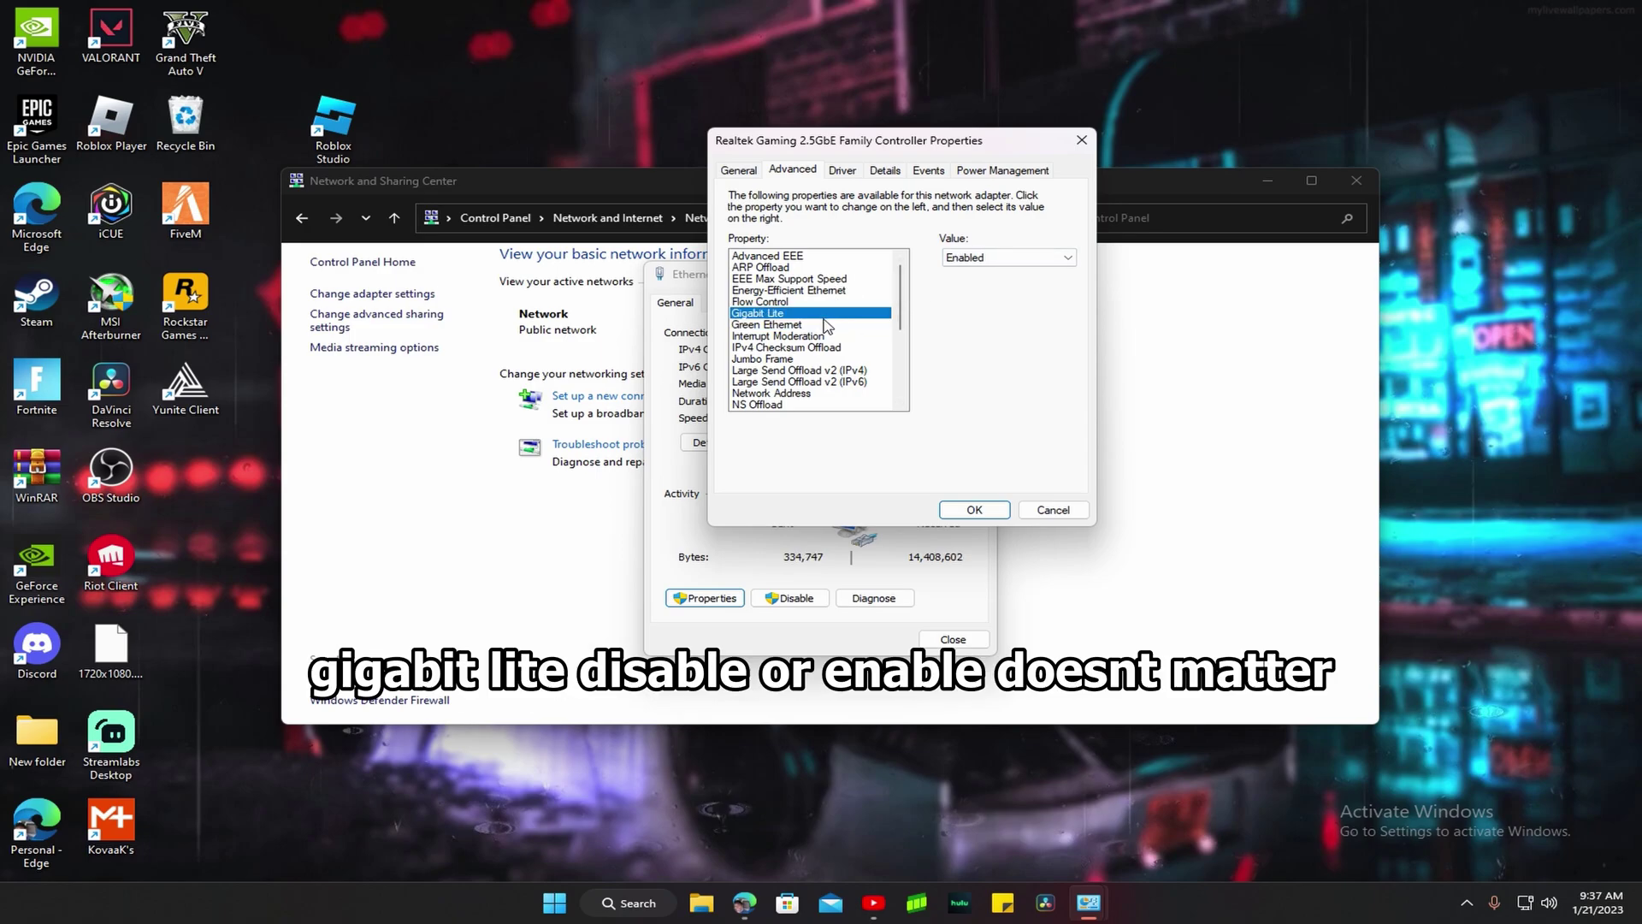
{"action": "scroll", "coordinate": [820, 338], "scroll_direction": "down", "scroll_amount": 2}
{"action": "left_click", "coordinate": [813, 348]}
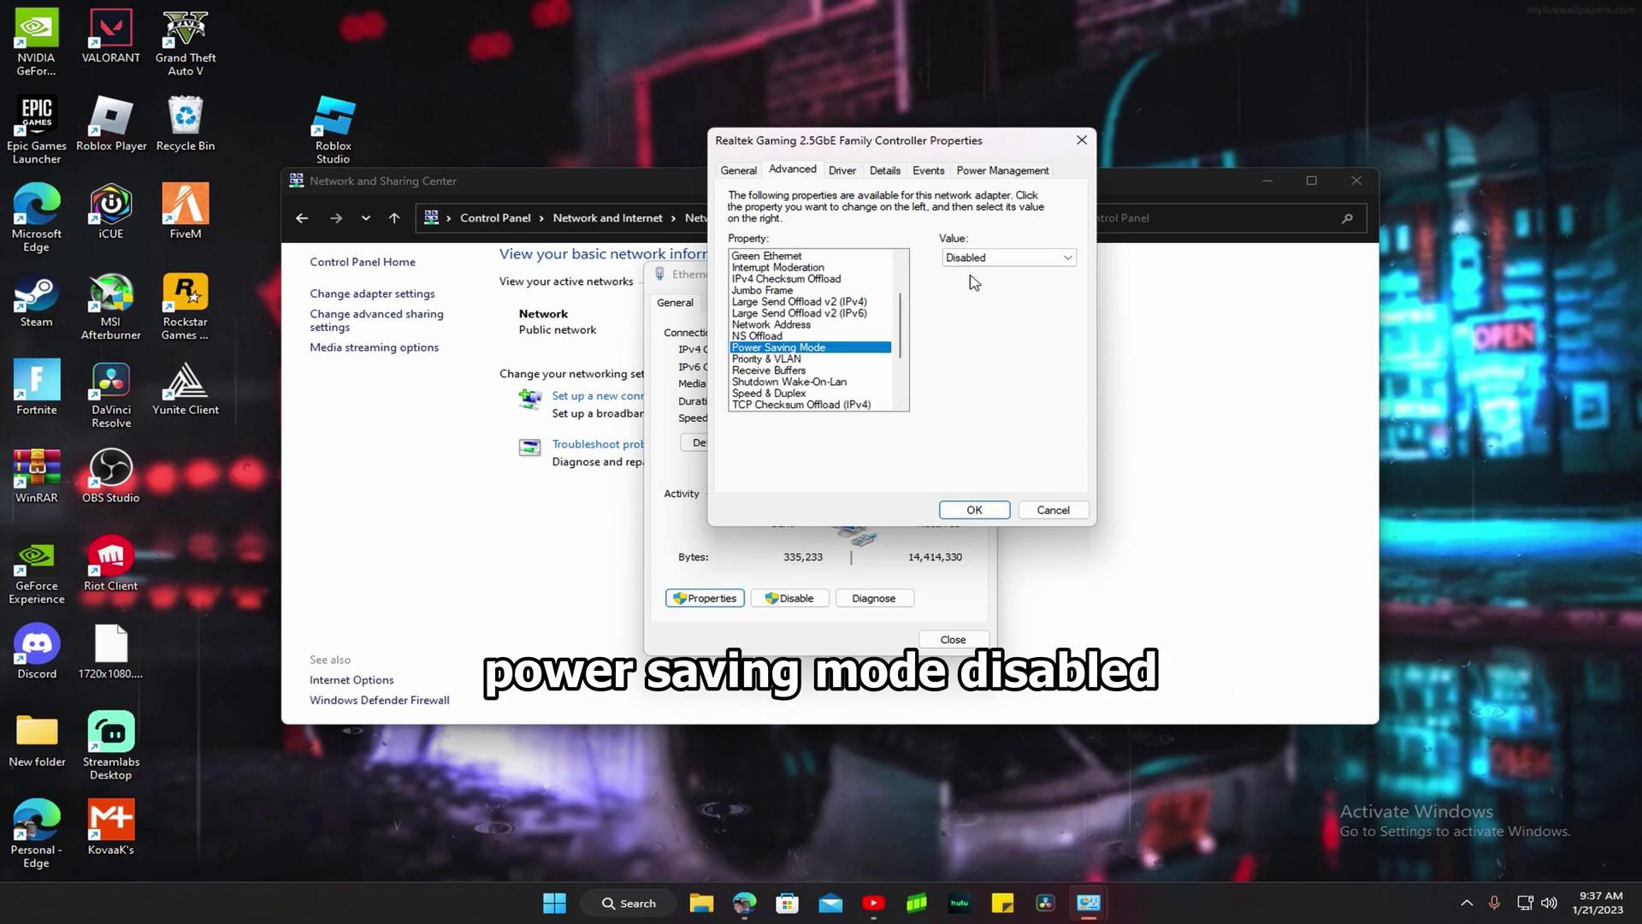
{"action": "scroll", "coordinate": [801, 341], "scroll_direction": "down", "scroll_amount": 3}
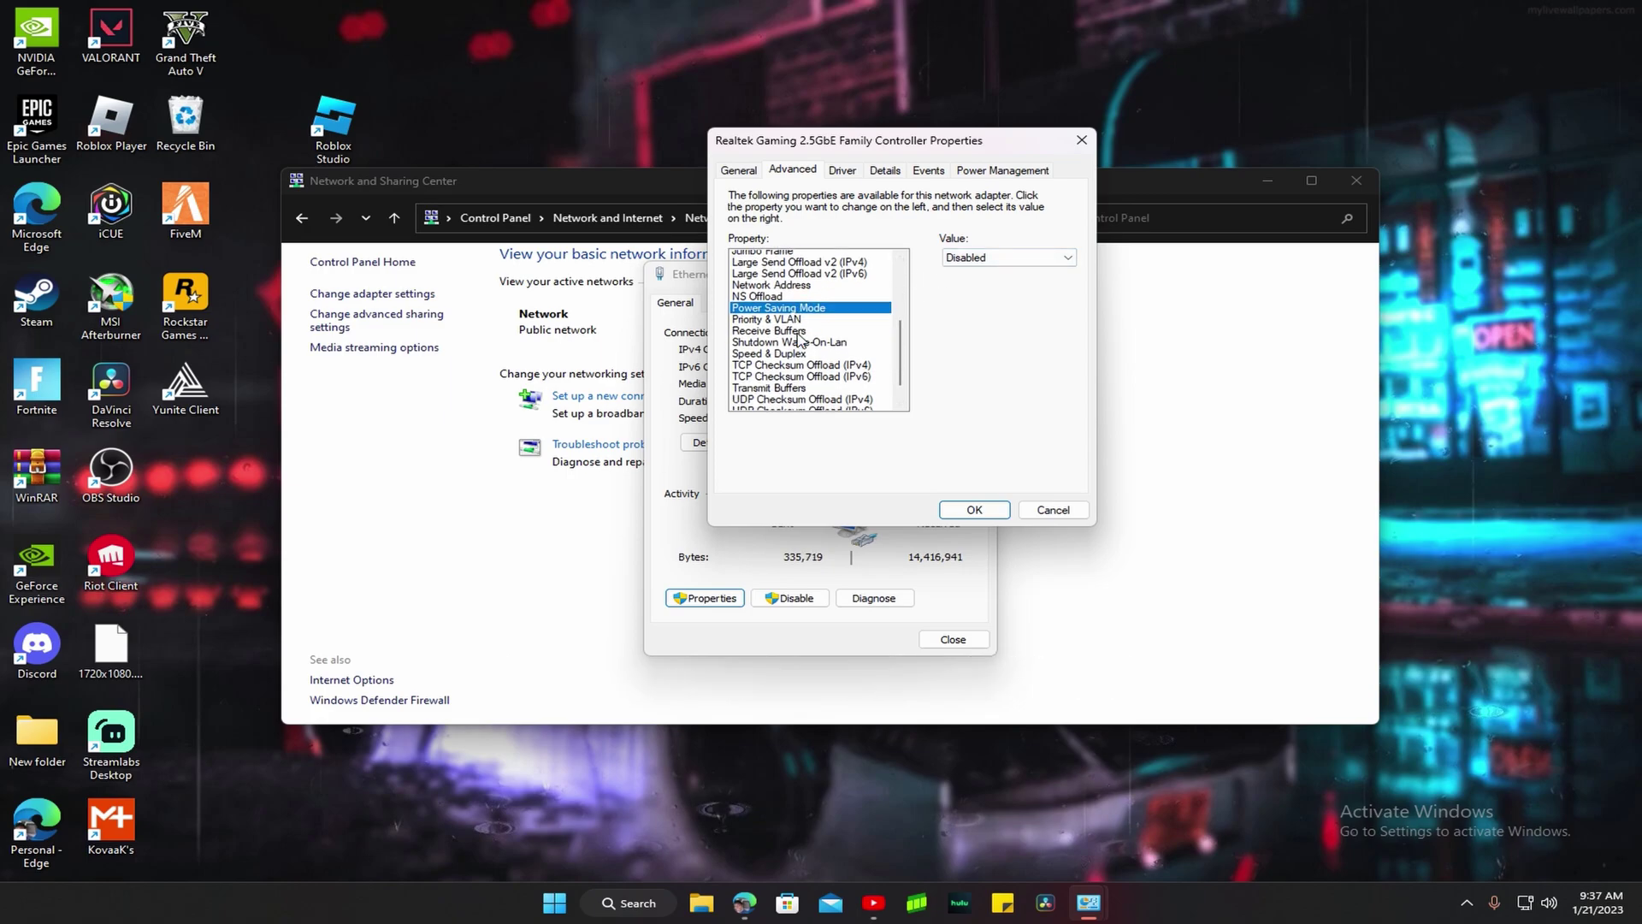
{"action": "scroll", "coordinate": [799, 341], "scroll_direction": "down", "scroll_amount": 1}
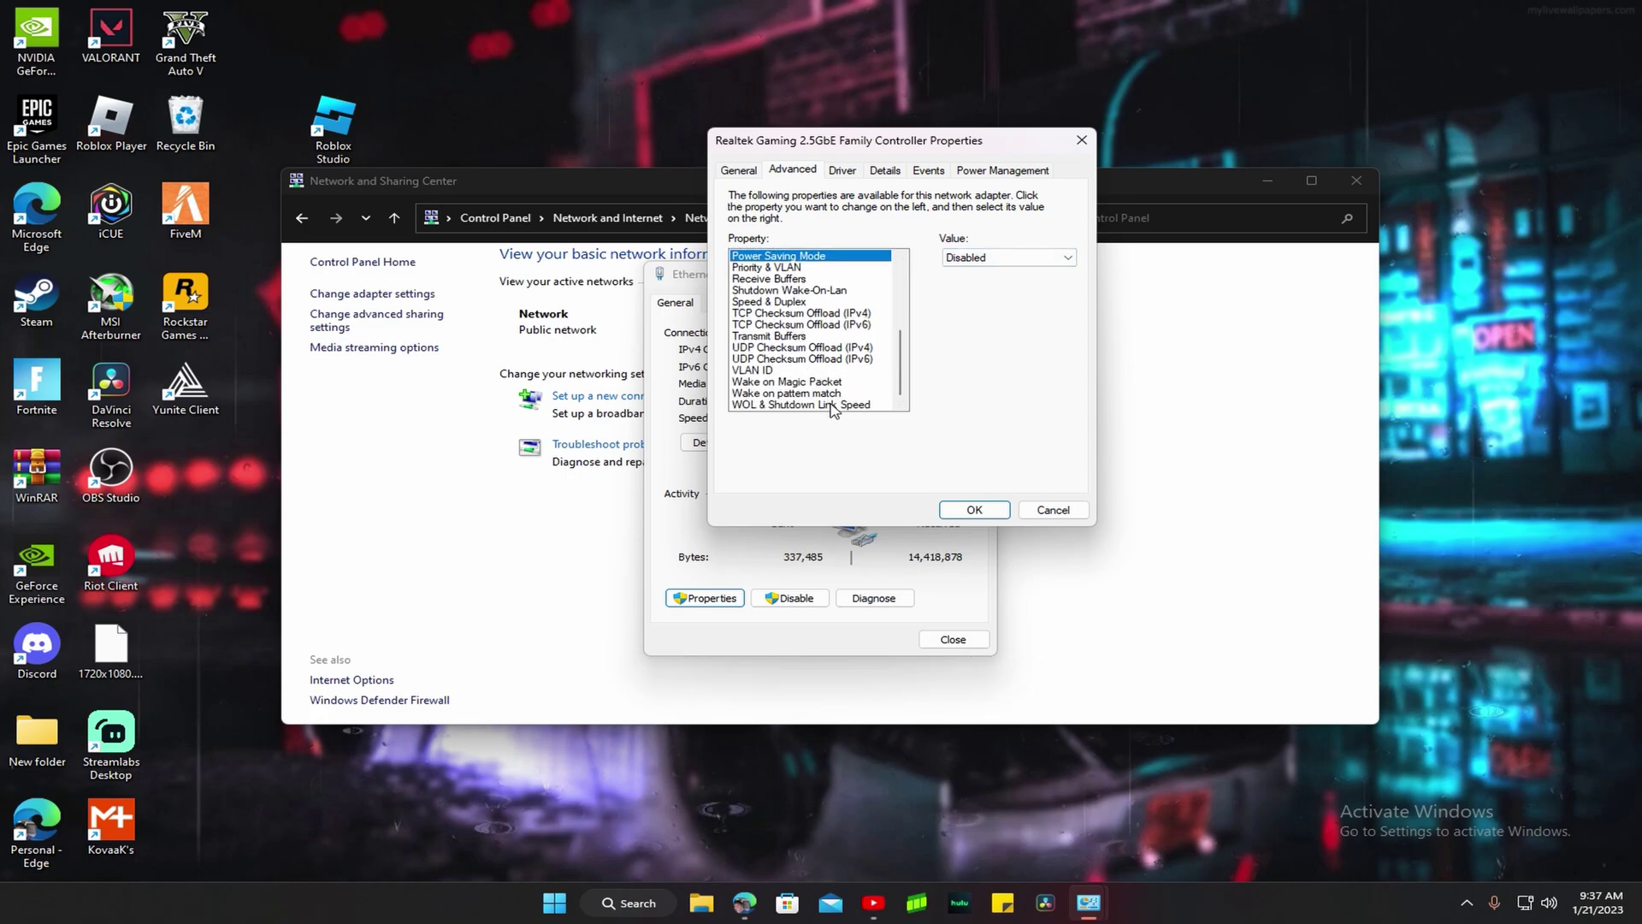
Review the adapter's values for Priority & VLAN, Receive Buffers, Shutdown Wake-On-Lan and Speed & Duplex.
{"action": "left_click", "coordinate": [790, 282]}
{"action": "left_click", "coordinate": [785, 269]}
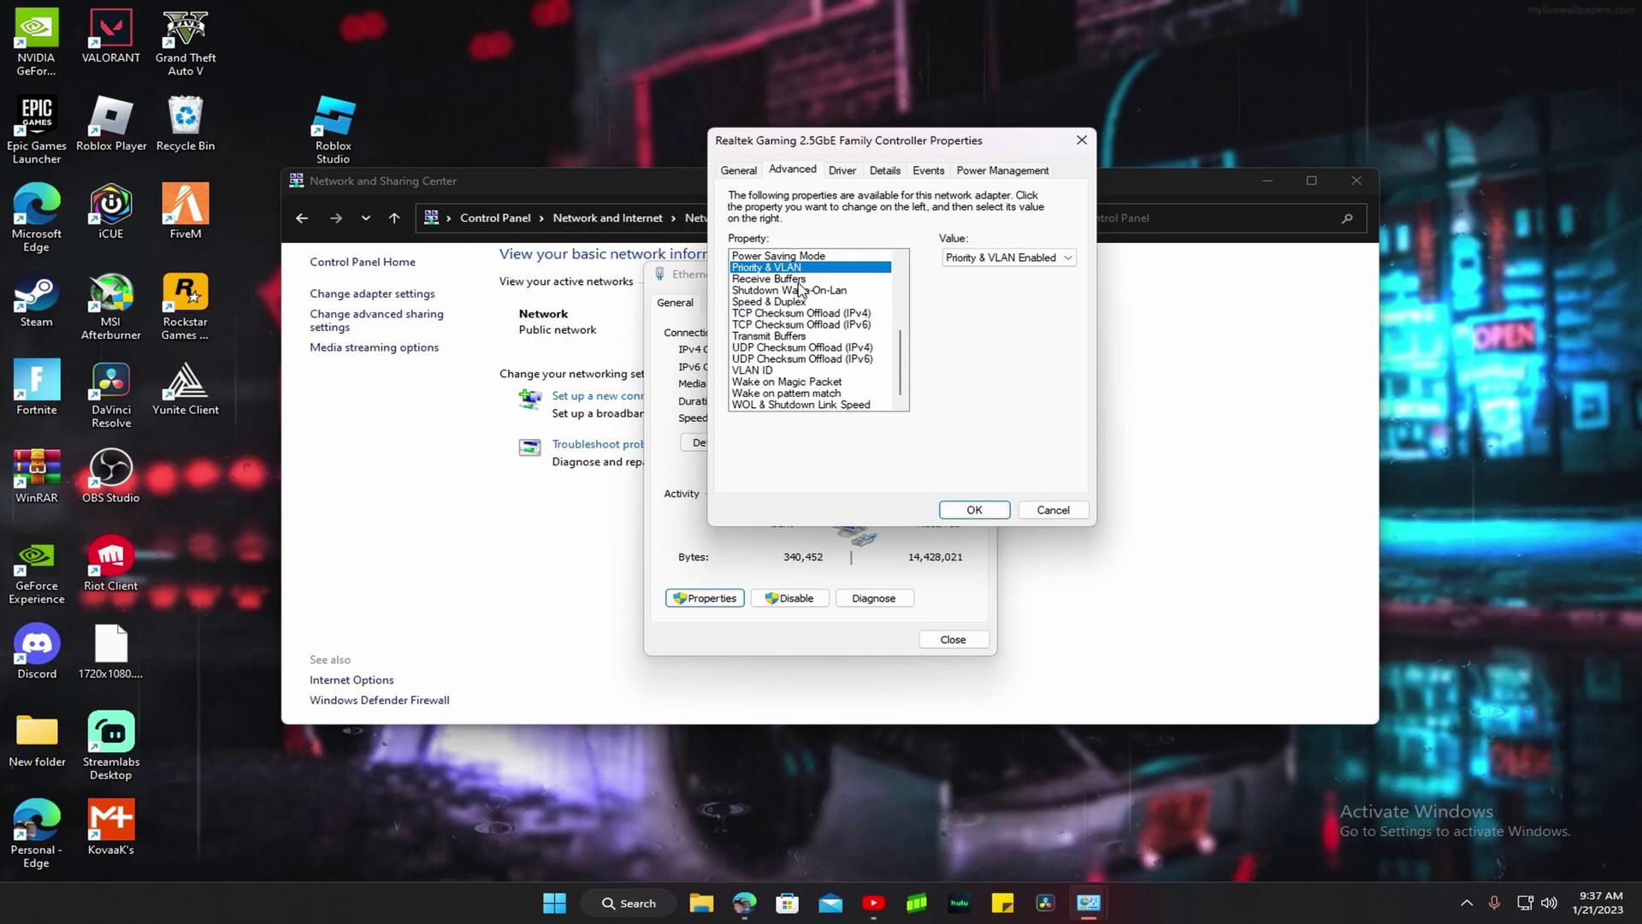
{"action": "left_click", "coordinate": [804, 291]}
{"action": "left_click", "coordinate": [811, 302]}
{"action": "left_click", "coordinate": [822, 314]}
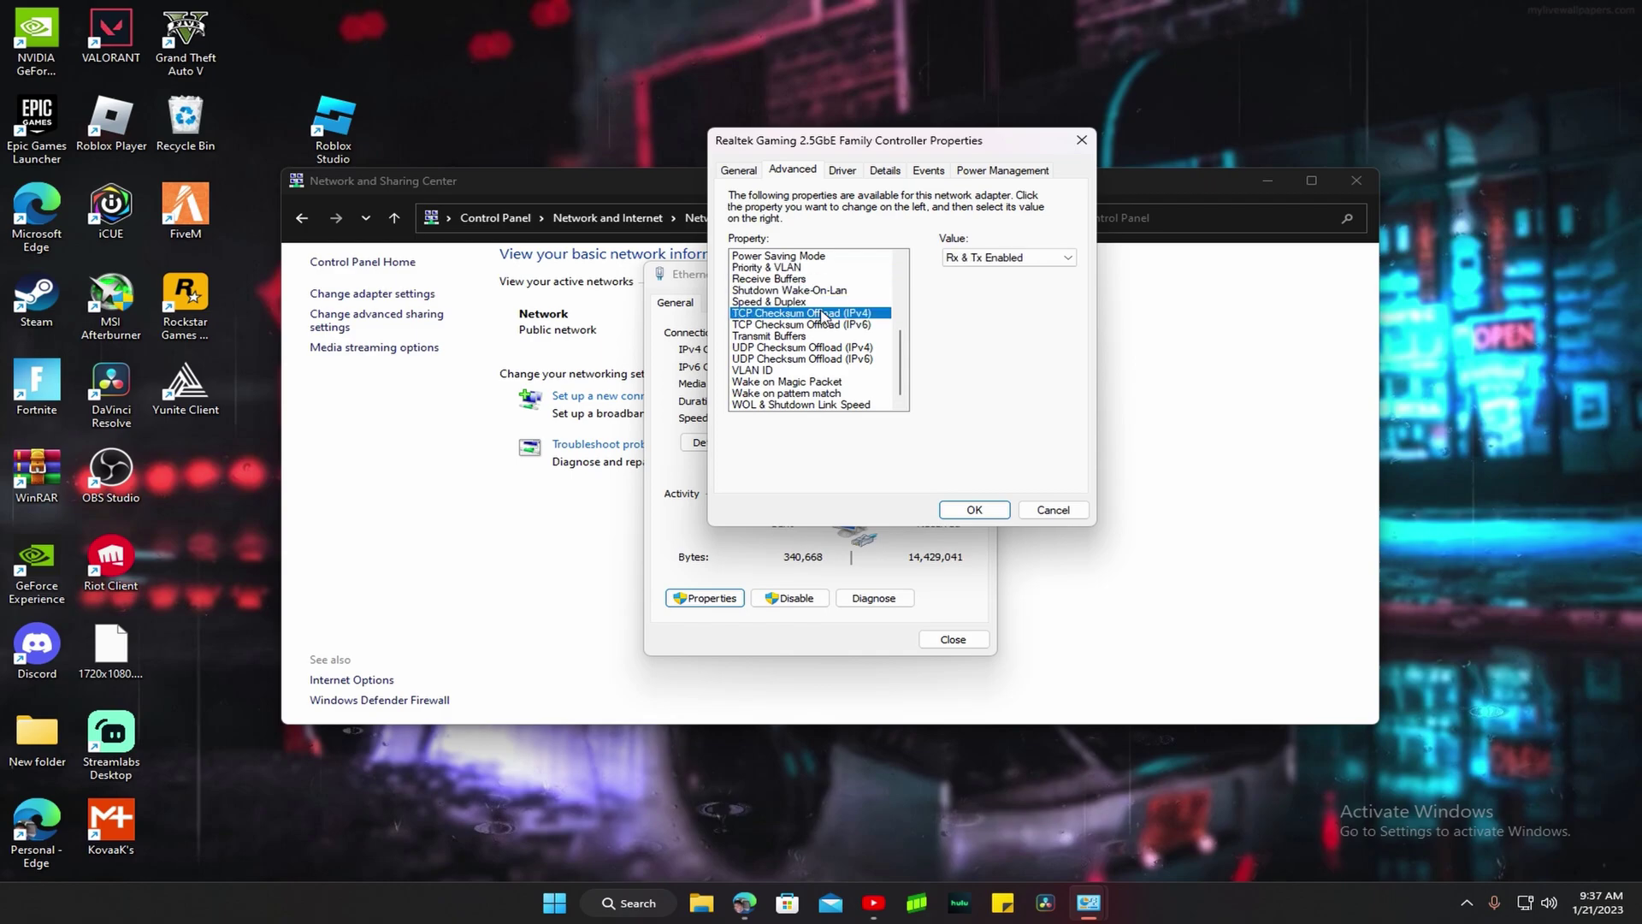
{"action": "left_click", "coordinate": [812, 302]}
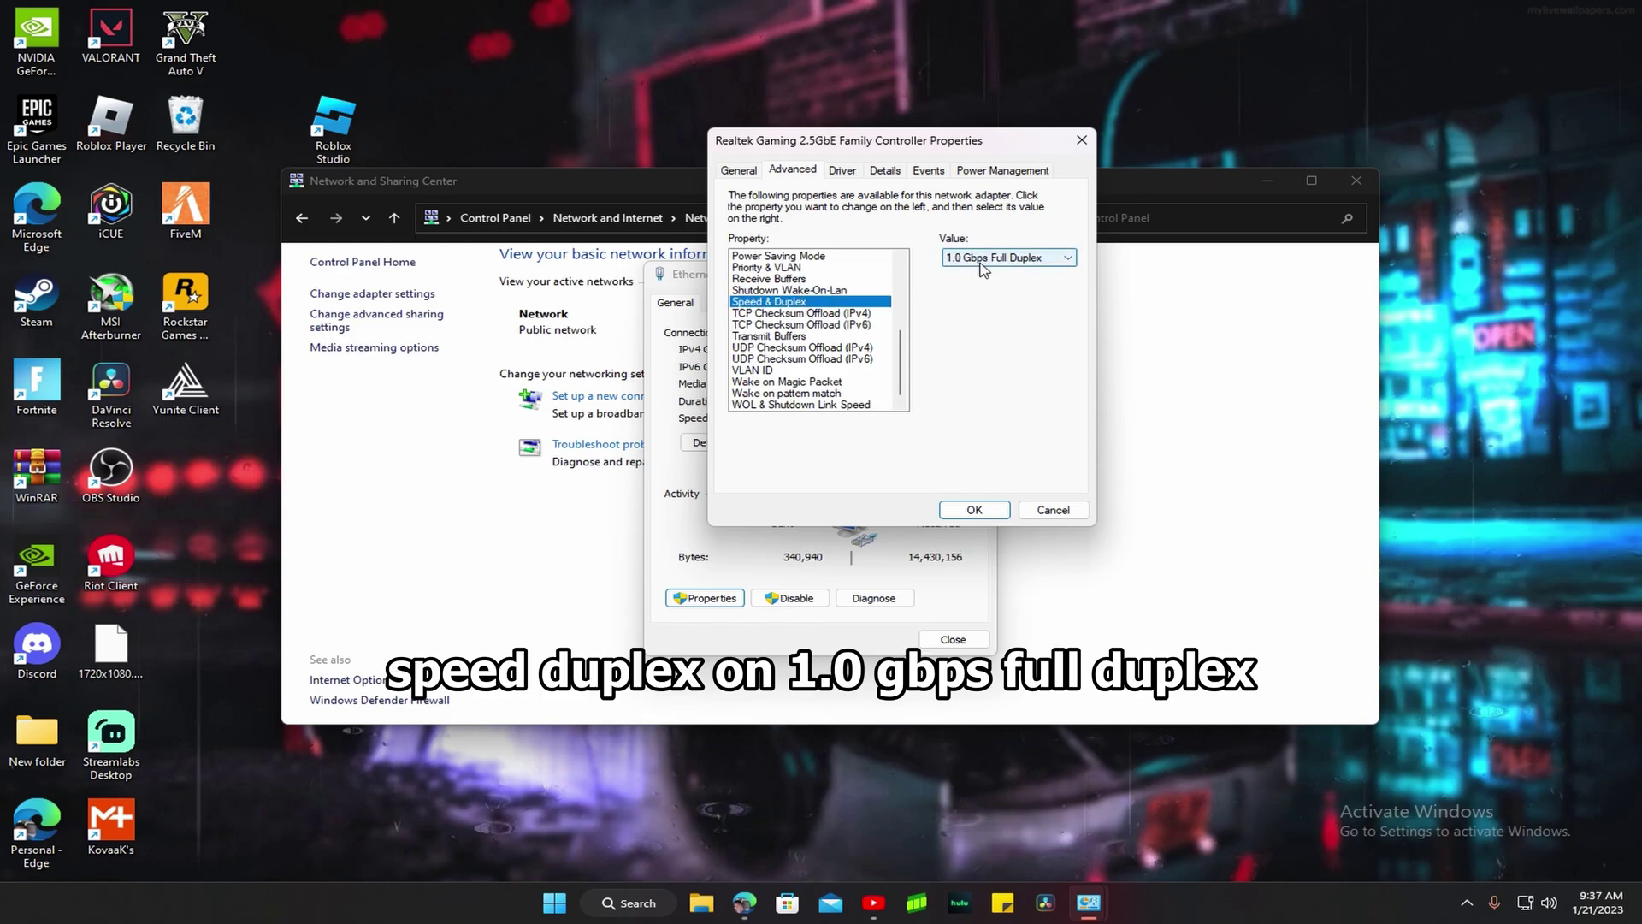
Check whether the computer may turn off the network adapter to save power, and confirm the adapter properties.
{"action": "left_click", "coordinate": [980, 175]}
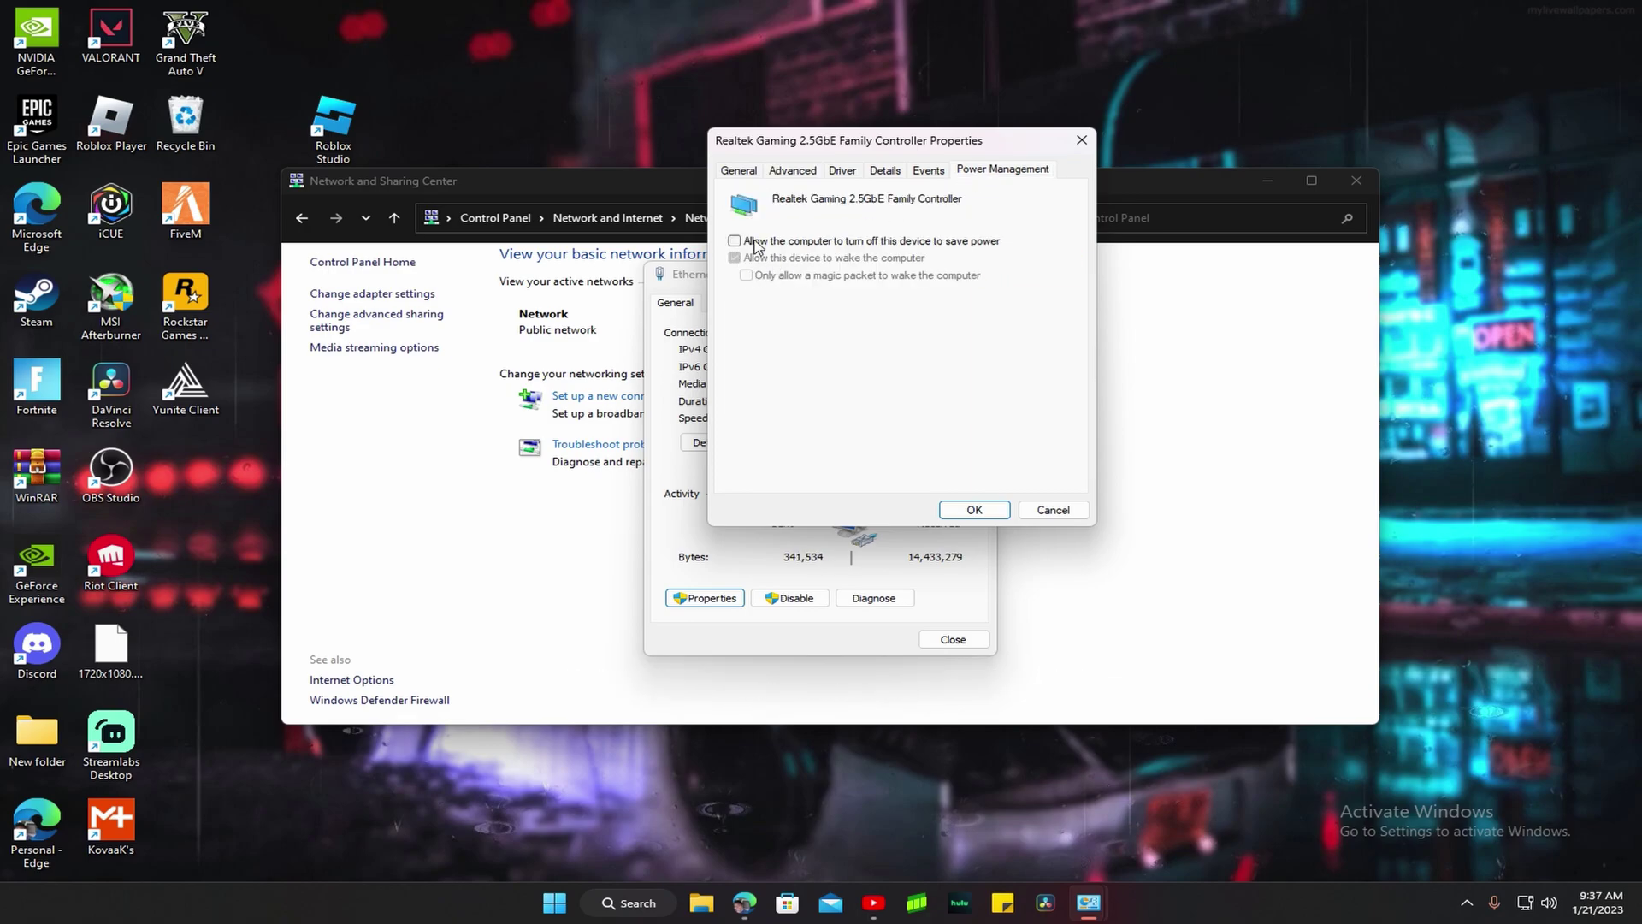
{"action": "left_click", "coordinate": [1002, 510]}
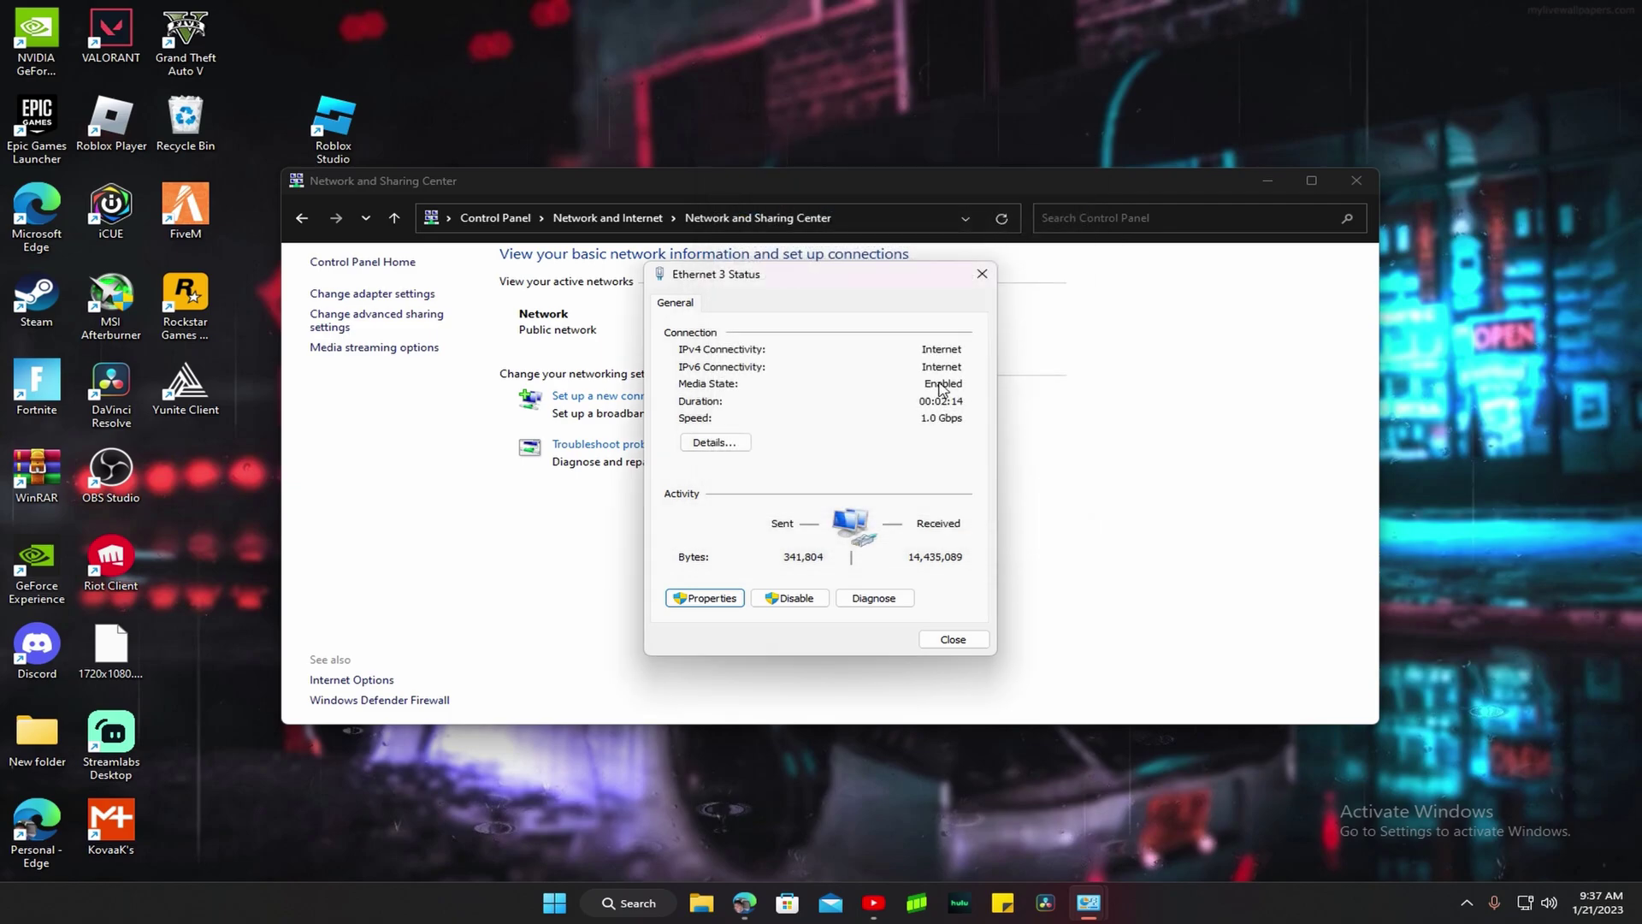